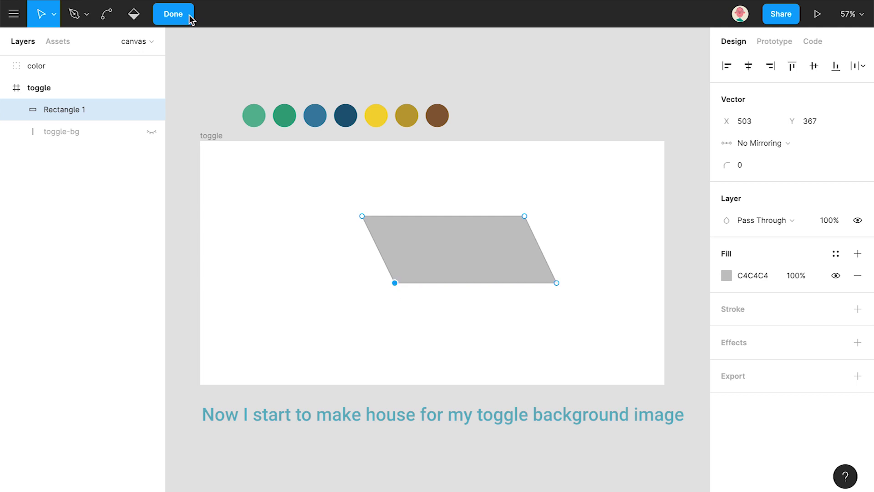
Step: Finish editing the grey parallelogram's points and scale it up to about 1917 × 659, extending beyond the toggle frame
scroll(400, 248, "up", 4)
scroll(401, 249, "down", 8)
scroll(408, 248, "down", 1)
left_click_drag(476, 229, 527, 195)
left_click_drag(404, 252, 543, 266)
scroll(438, 230, "up", 3)
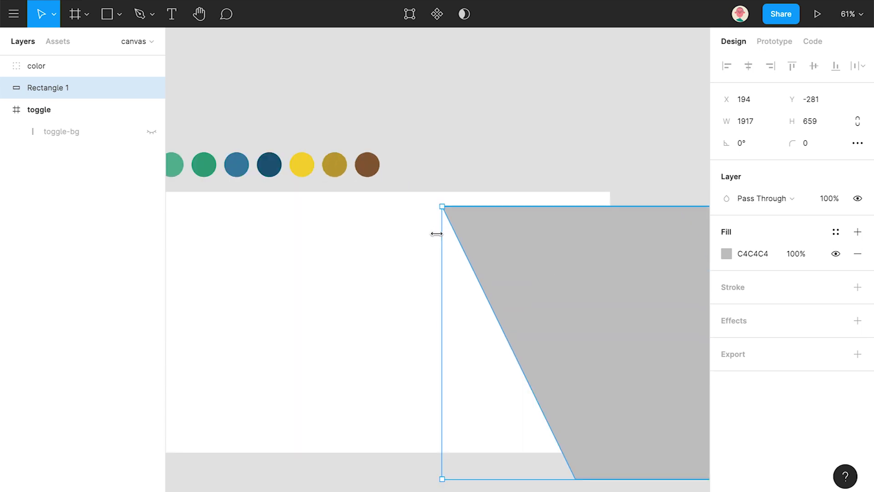
Step: Draw a closed slanted strip with the Pen tool, about 498 × 677.5, sloping down-left from the parallelogram's upper-left corner
scroll(446, 225, "up", 8)
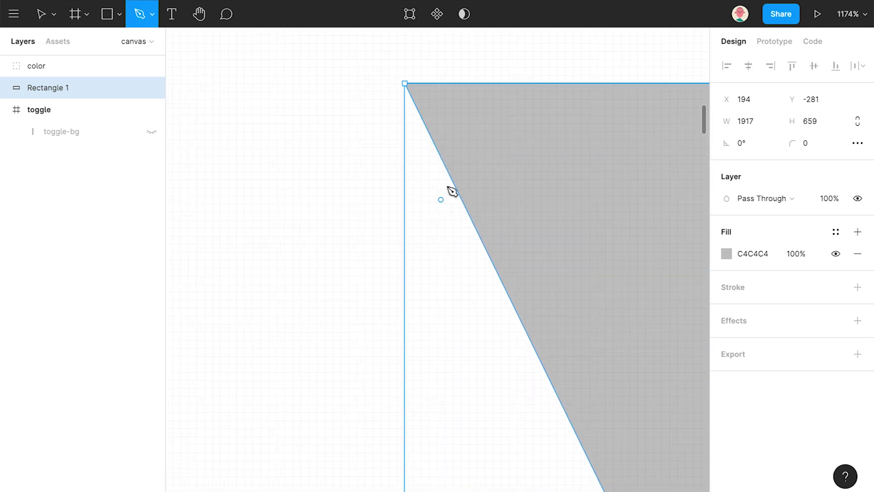
left_click(419, 118)
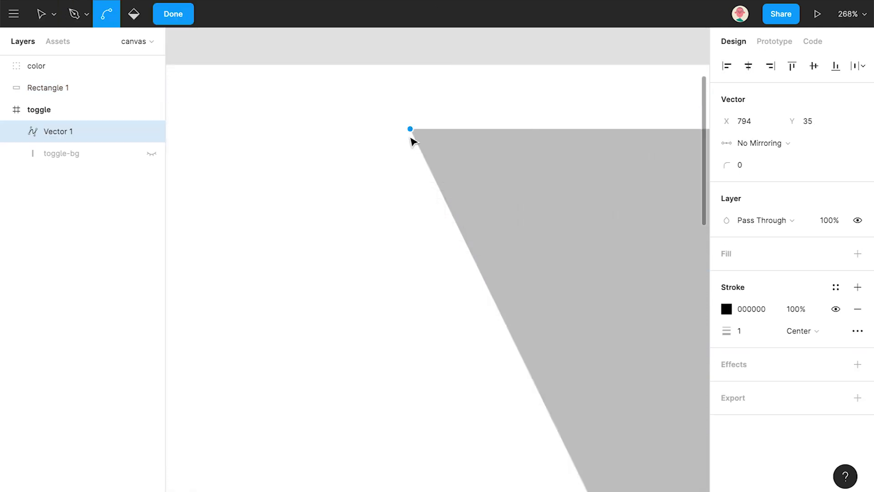
scroll(410, 142, "down", 10)
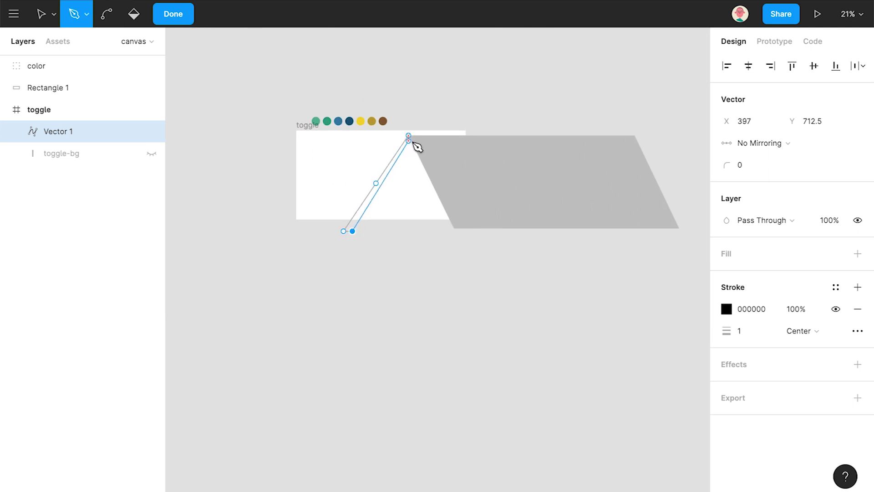
scroll(417, 142, "up", 10)
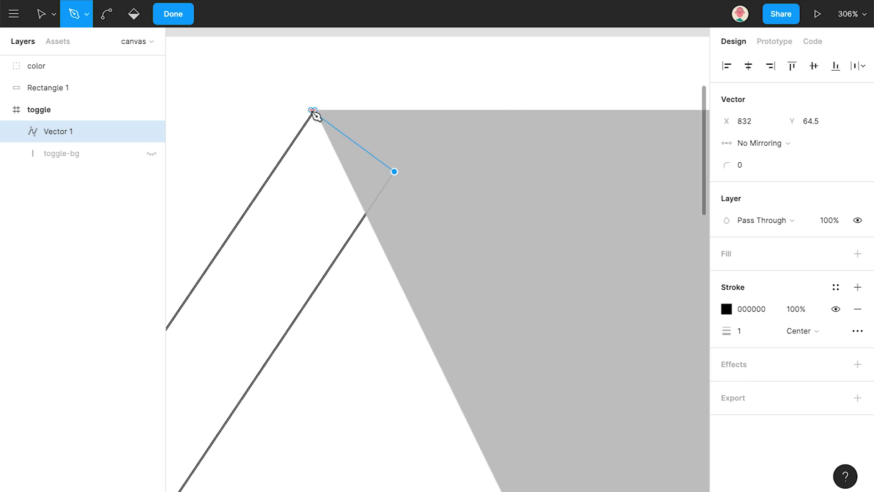
Step: Give the slanted strip a C4C4C4 fill, remove its stroke and finish vector editing
left_click(858, 254)
left_click(858, 330)
left_click(173, 13)
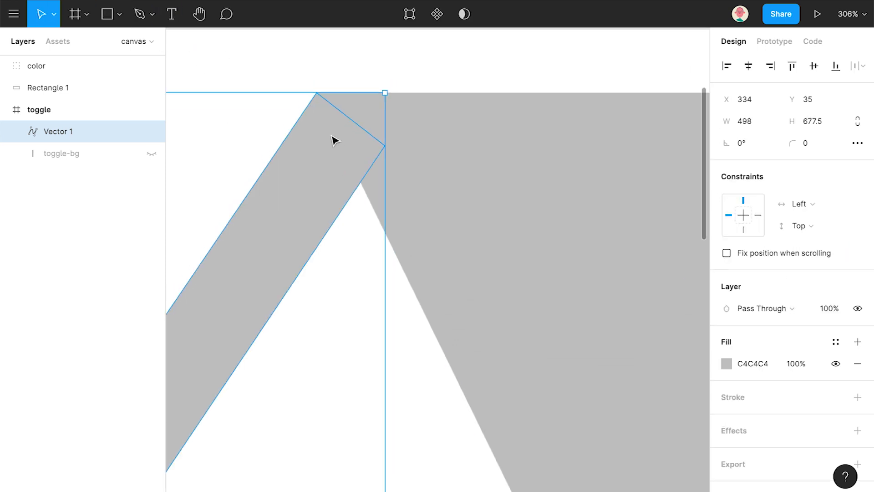
Step: Flatten the slanted strip and the parallelogram into one roof shape
scroll(335, 139, "down", 10)
left_click(419, 191, "shift")
key("ctrl+e")
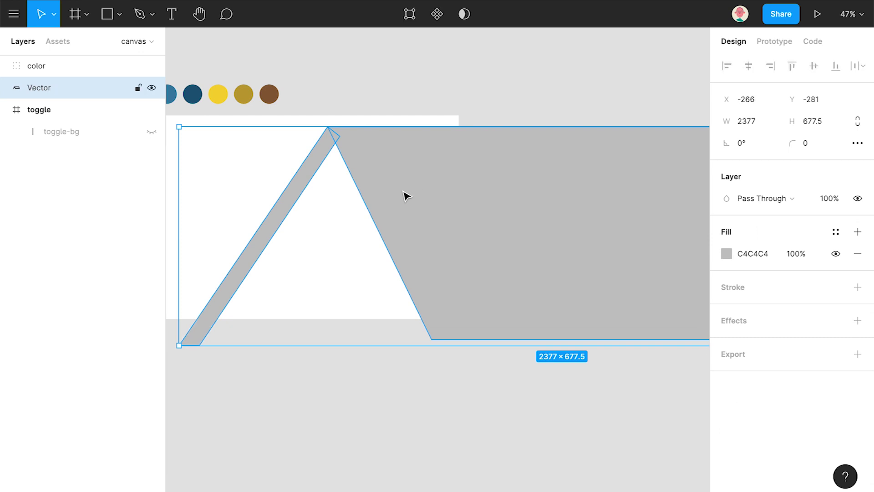
Step: Scale the flattened roof shape down to about 337 × 96 and place it inside the toggle frame
scroll(486, 281, "down", 5)
left_click_drag(677, 210, 403, 255)
scroll(407, 325, "up", 3)
scroll(405, 320, "up", 3)
left_click(404, 324)
left_click_drag(386, 305, 406, 292)
left_click(401, 258)
left_click(378, 327)
scroll(396, 268, "up", 4)
Step: Round the roof's lower corner points, including the inner foot of the slanted strip, with a corner radius
double_click(470, 242)
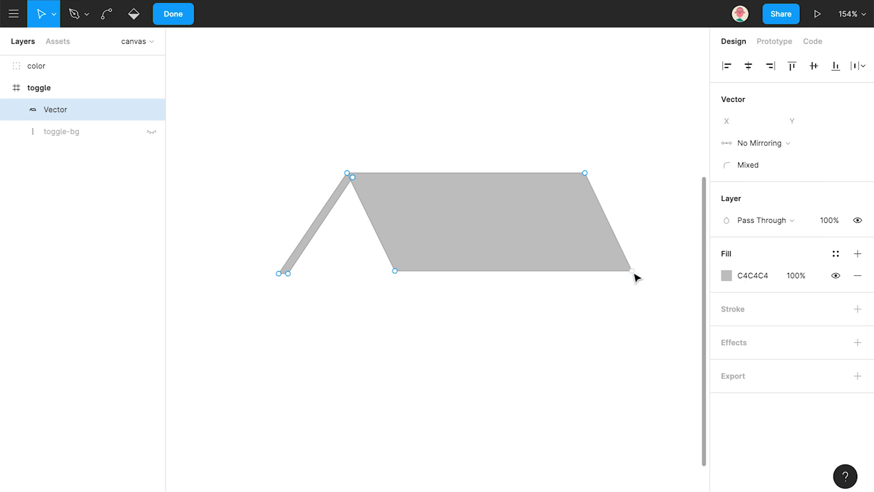
left_click(661, 291)
left_click(628, 272)
double_click(634, 272)
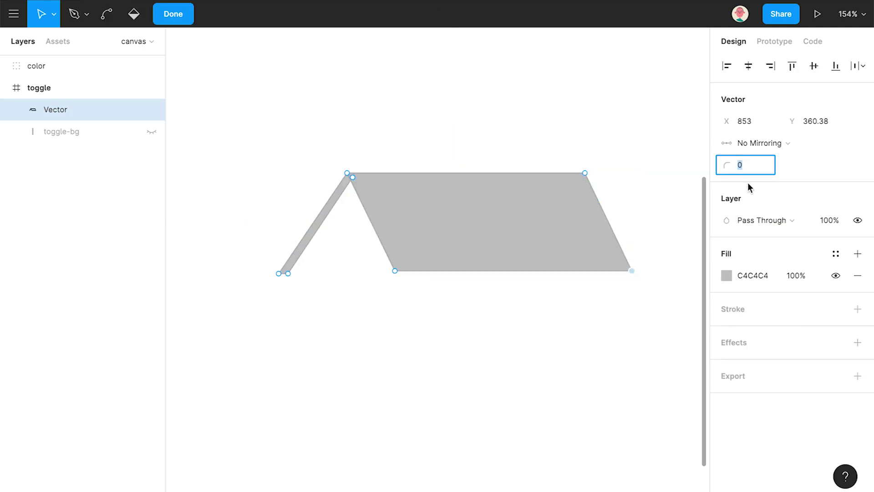
scroll(273, 300, "up", 10)
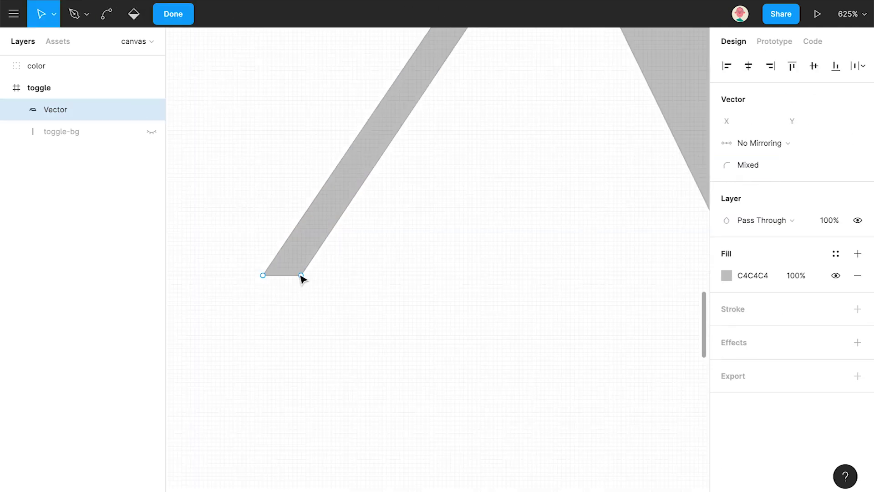
left_click(301, 275)
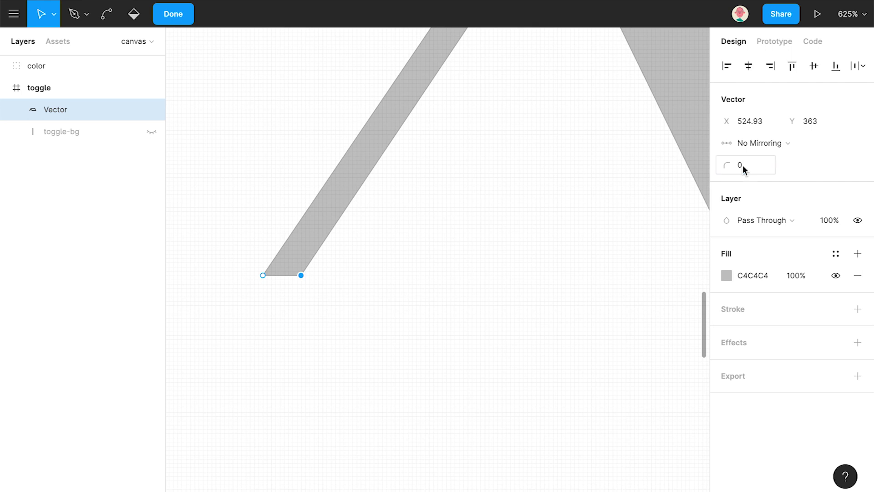
left_click(186, 22)
Step: Draw a closed, house-shaped front wall about 125 × 265 with the Pen tool, peaking under the roof's apex
scroll(428, 240, "down", 10)
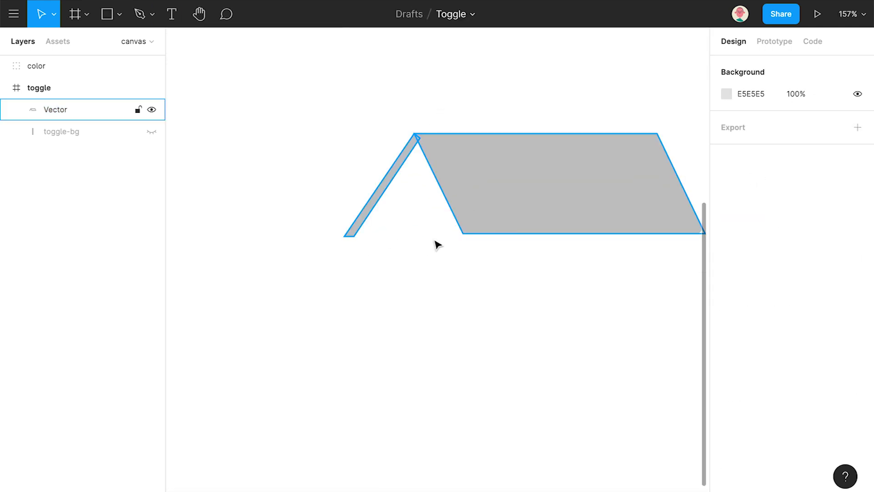
left_click(139, 14)
scroll(426, 145, "up", 2)
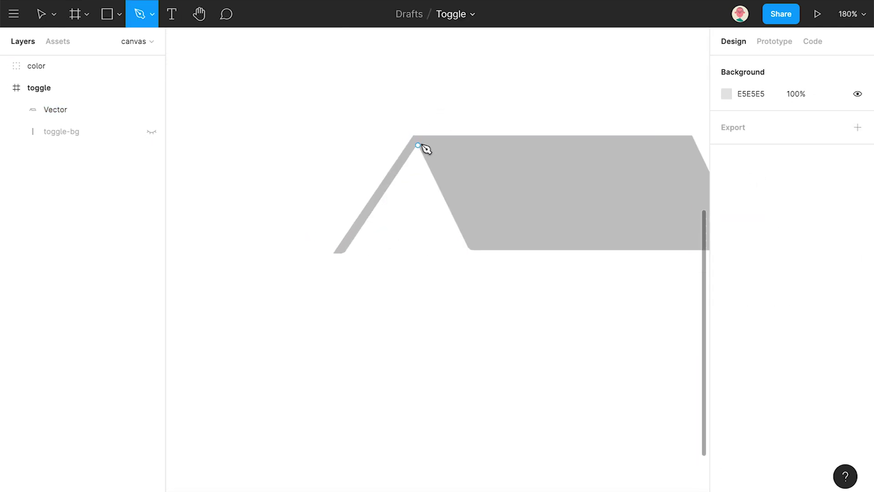
left_click(419, 140)
left_click(367, 220)
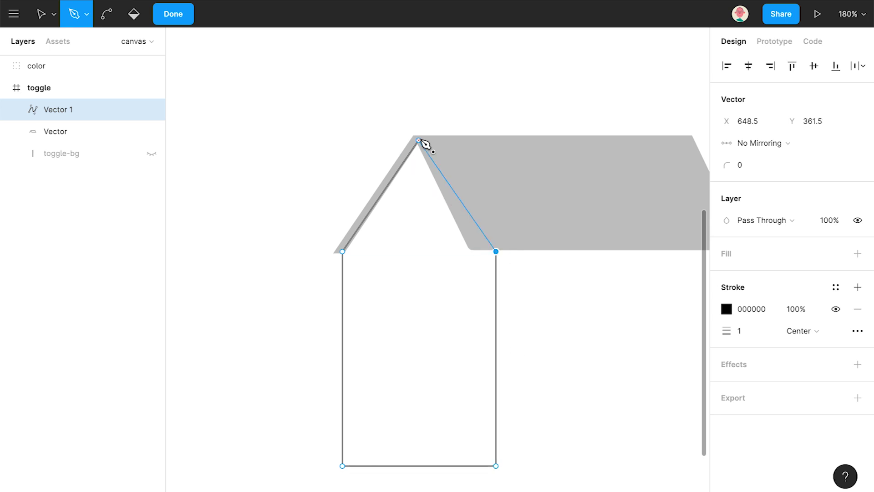
Step: Give the front wall a C4C4C4 fill and remove all of its strokes
left_click(858, 254)
left_click(858, 306)
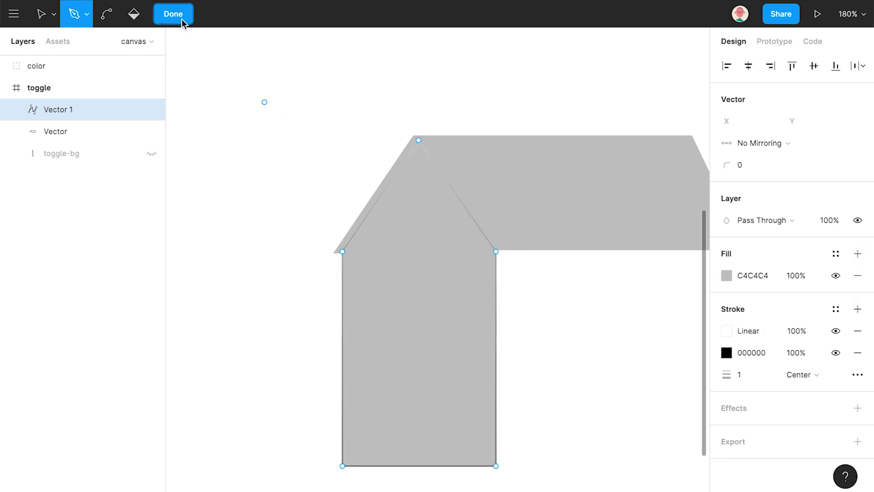
left_click(174, 13)
left_click(317, 206)
left_click(436, 297)
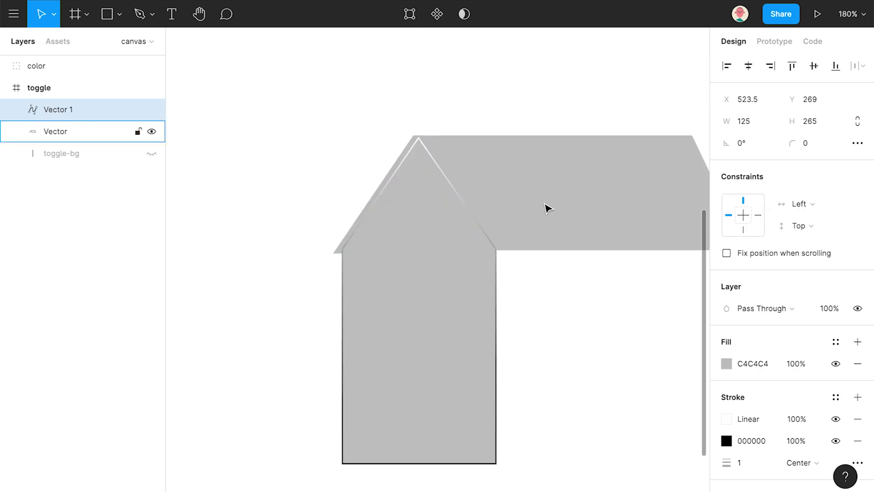
left_click(858, 441)
left_click(858, 419)
Step: Fill the roof shape with brown 8C5F3B sampled from the palette circles
scroll(511, 285, "down", 10)
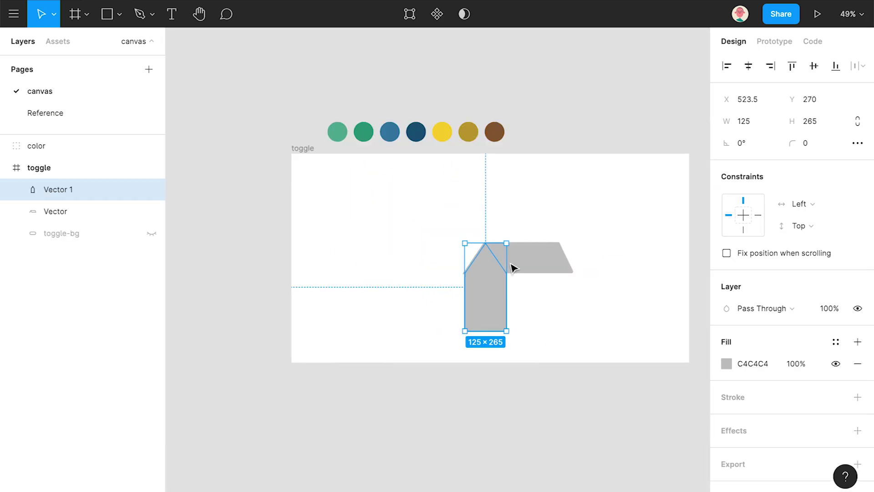
left_click(532, 261)
left_click(724, 363)
left_click(564, 352)
left_click(495, 136)
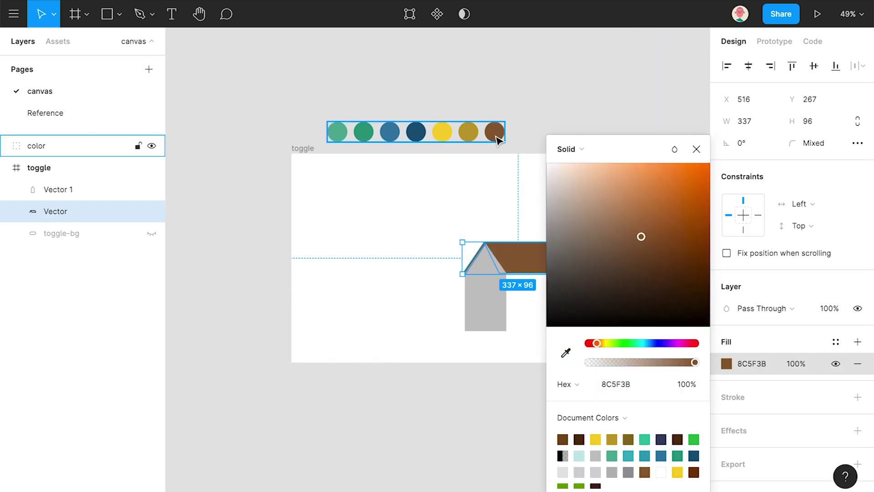
Step: Fill the front wall with dark yellow C09D3A sampled from the palette circles
left_click(474, 205)
left_click(482, 319)
left_click(727, 363)
left_click(566, 352)
left_click(468, 132)
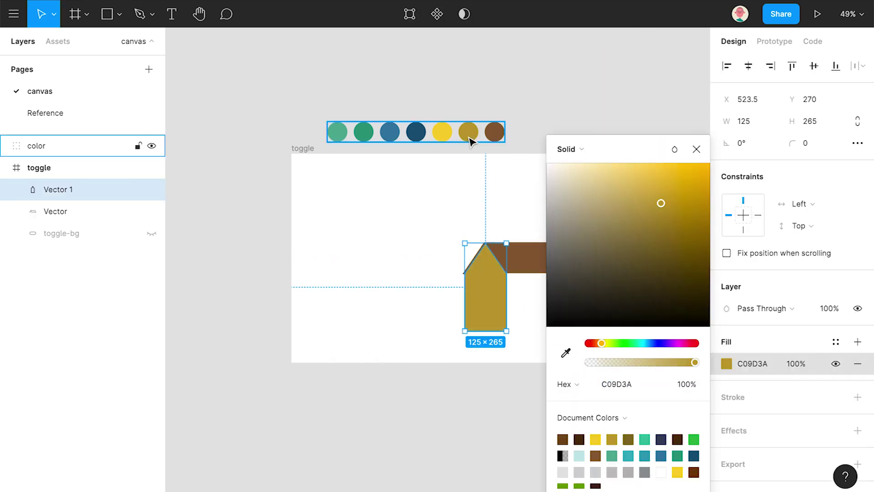
left_click(617, 274)
Step: Rename the roof shape's layer as roof and move it above Vector 1 in the layer order
left_click(51, 213)
type("roof")
key("Return")
left_click_drag(65, 217, 65, 186)
left_click(497, 354)
Step: Draw a side-wall rectangle about 195 × 182 beneath the roof and fill it with C09D3A sampled from the palette
scroll(527, 304, "up", 3)
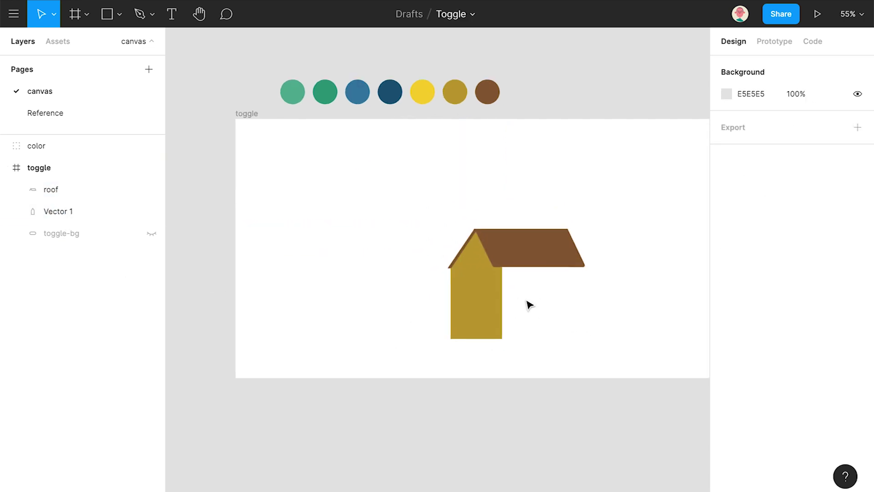
left_click_drag(455, 259, 535, 329)
left_click(727, 363)
left_click(566, 353)
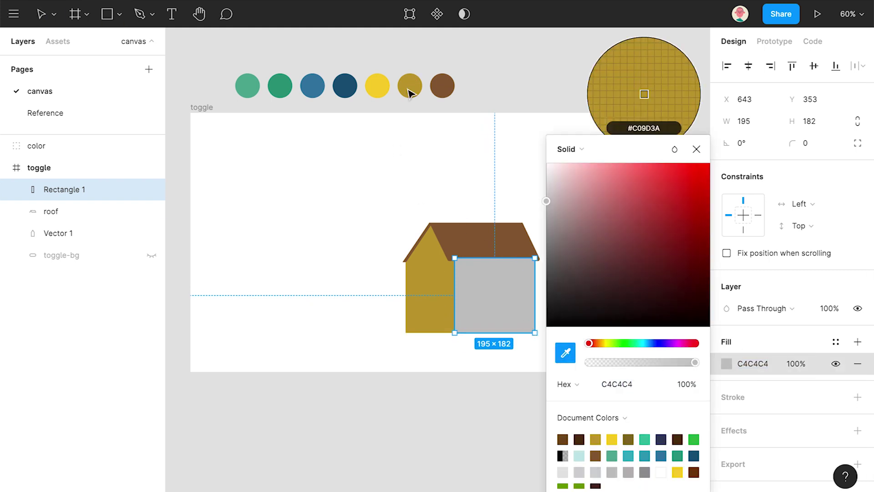
left_click(410, 93)
Step: Darken the side wall's fill to a deeper olive shade and move its layer below Vector 1
left_click(672, 230)
left_click(543, 178)
key("Escape")
left_click_drag(58, 190, 64, 237)
left_click(272, 295)
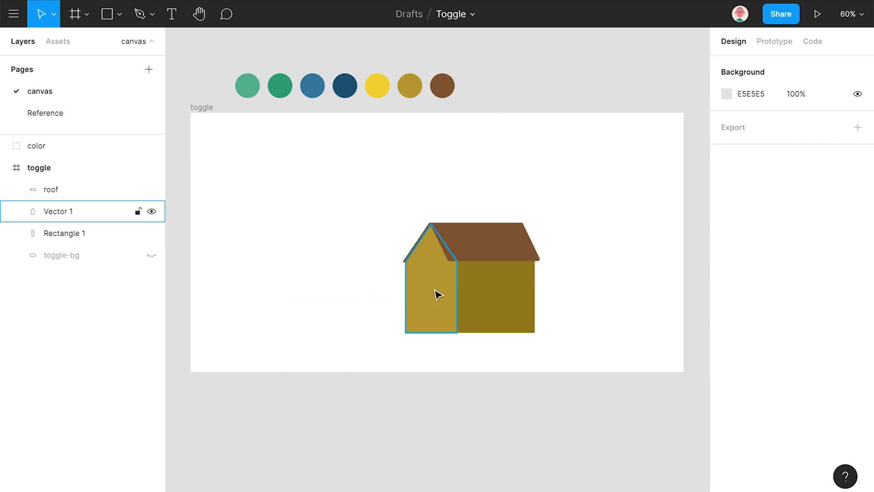
Step: Draw a 44 × 44 circle as the entrance hole on the front gable and fill it with the roof's brown 8C5F3B
left_click(110, 18)
left_click(97, 91)
mouse_move(357, 233)
left_mouse_down()
mouse_move(367, 257)
mouse_move(360, 249)
mouse_move(423, 264)
left_mouse_up()
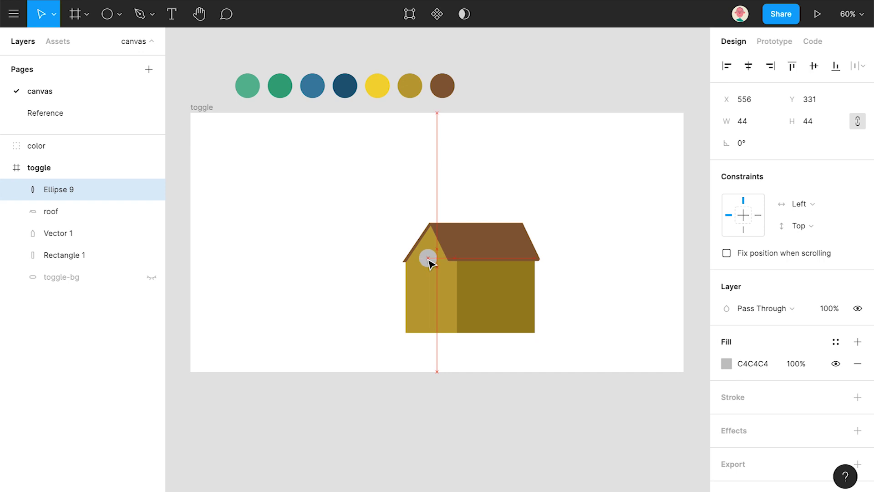
key("i")
left_click(474, 234)
key("Escape")
Step: Add an inner shadow to the entrance circle with X offset 3 and blur 7
scroll(437, 279, "up", 5)
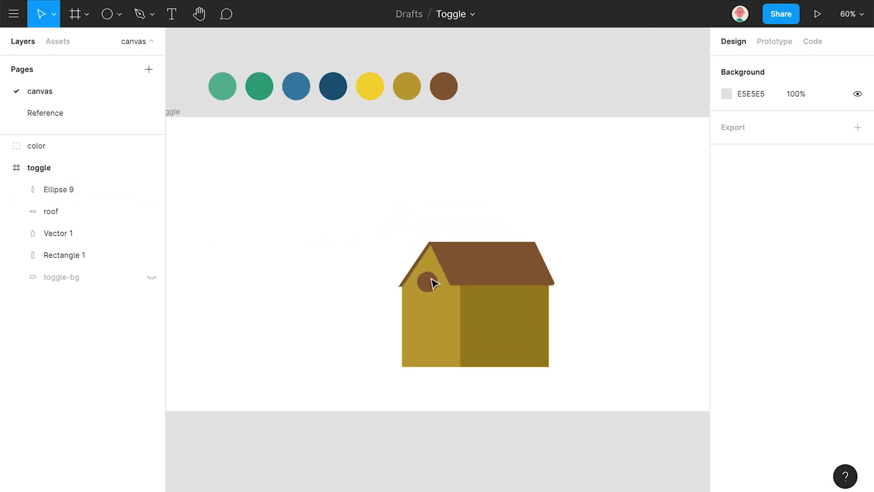
left_click(418, 291)
left_click(857, 429)
left_click(804, 452)
left_click(793, 439)
left_click(727, 450)
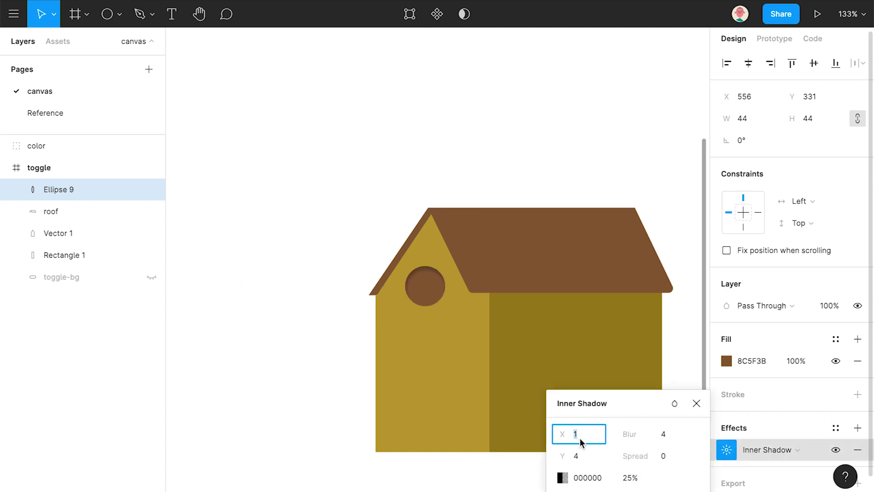
key("Tab")
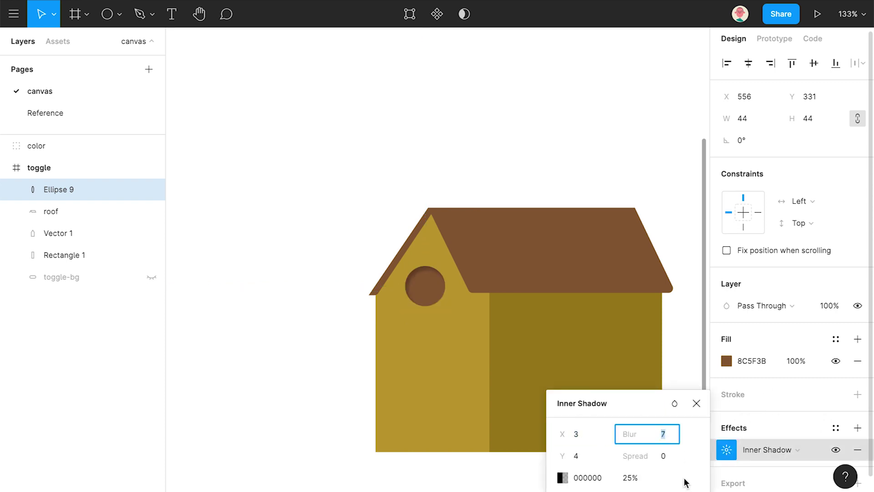
left_click(696, 404)
left_click(690, 379)
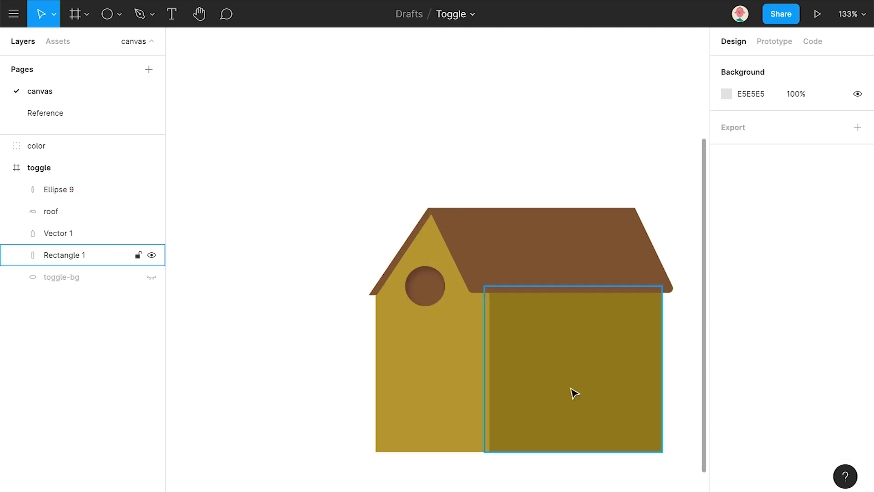
Step: Draw a rectangle about 125 × 38 across the lower part of the front wall
key("space")
left_click_drag(560, 279, 539, 264)
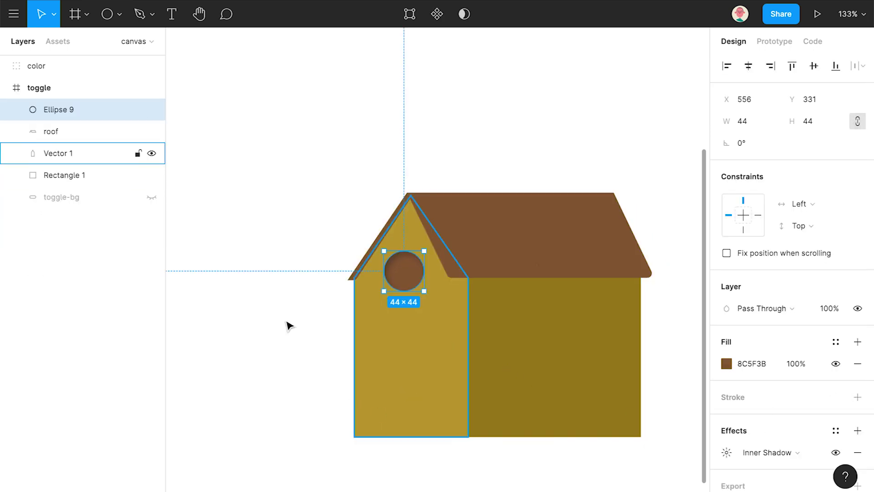
key("r")
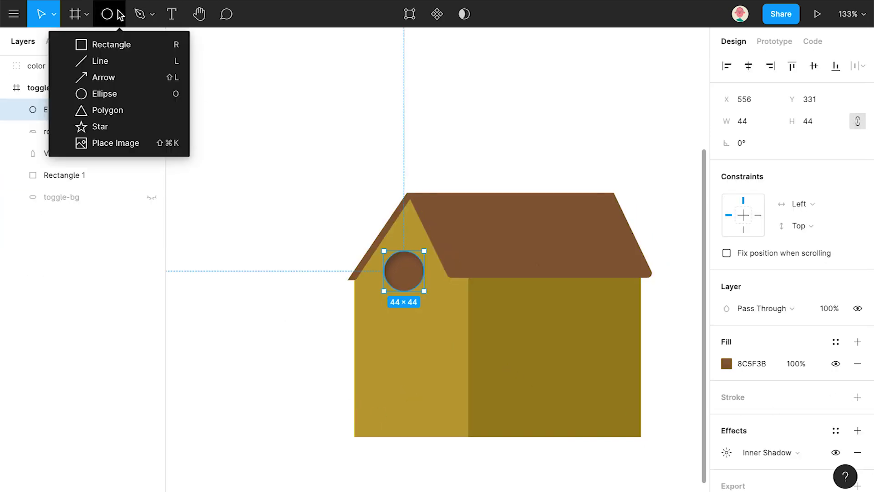
mouse_move(355, 396)
left_mouse_down()
mouse_move(394, 430)
mouse_move(469, 429)
left_mouse_up()
scroll(443, 430, "up", 1)
scroll(443, 430, "up", 5)
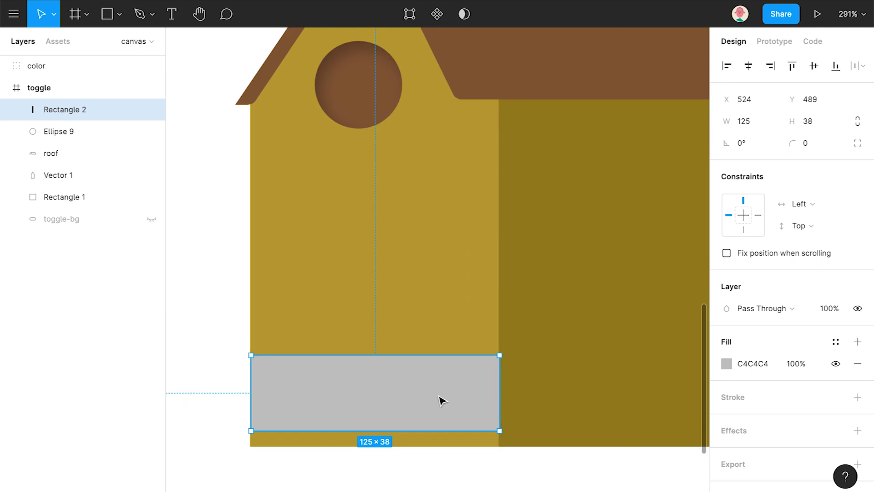
Step: Move the grey strip down to the front wall's lower edge and extend its left side to a width of 126
left_click_drag(441, 400, 438, 416)
scroll(292, 421, "up", 5)
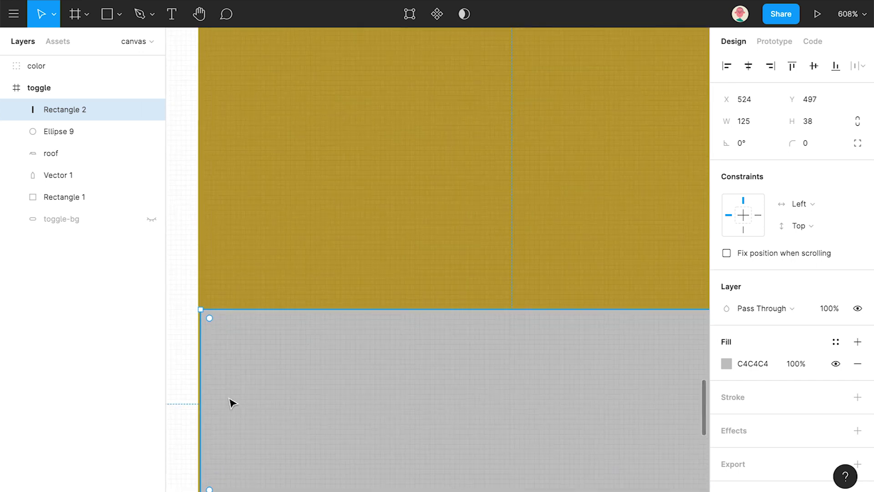
left_click(187, 392)
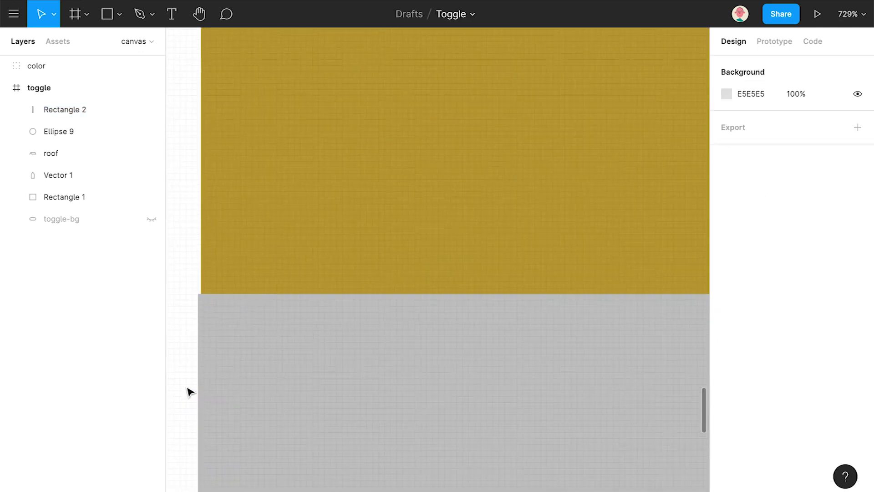
Step: Try to narrow the grey base strip from its left side to a width of 125
scroll(187, 388, "up", 10)
left_click(231, 353)
left_click_drag(227, 354, 243, 356)
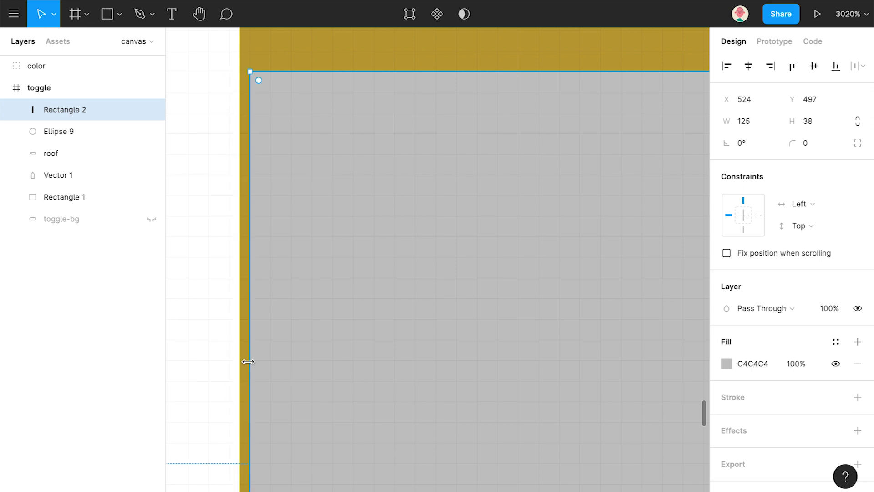
scroll(335, 367, "down", 10)
key("ctrl+z")
scroll(353, 385, "down", 4)
left_click(500, 448)
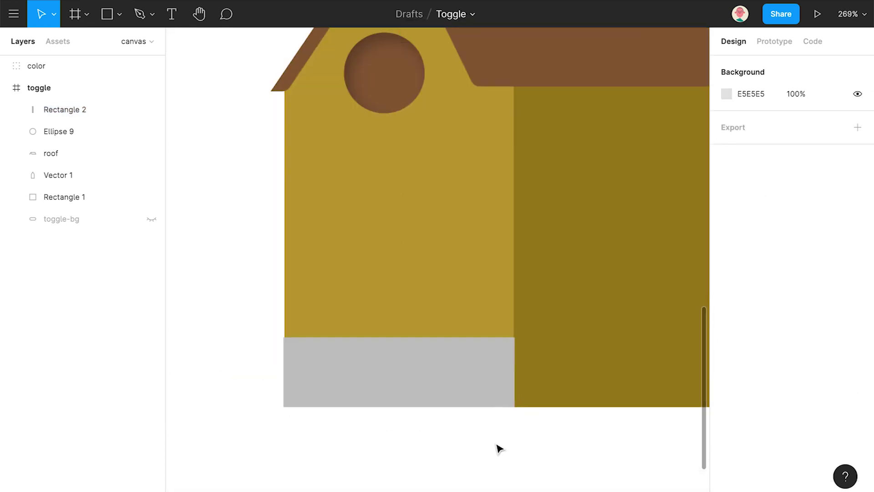
Step: Draw a matching grey rectangle along the base of the side wall, level with the front wall's strip
scroll(507, 372, "down", 6)
left_click(435, 377)
left_click_drag(439, 375, 619, 367)
left_click(645, 373)
Step: Fill the base strip along the front wall with a lighter grey than the side wall's strip
left_click(423, 382)
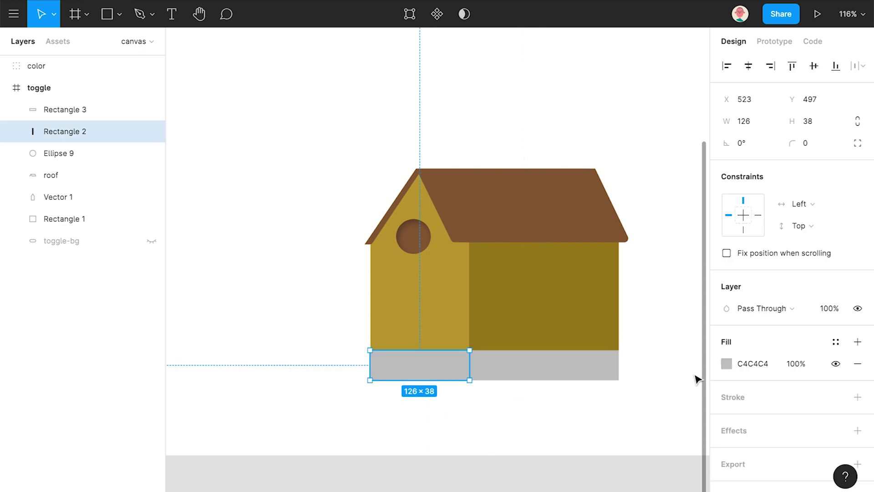
left_click(727, 363)
left_click(552, 186)
left_click_drag(548, 195, 548, 182)
left_click(697, 148)
left_click(259, 314)
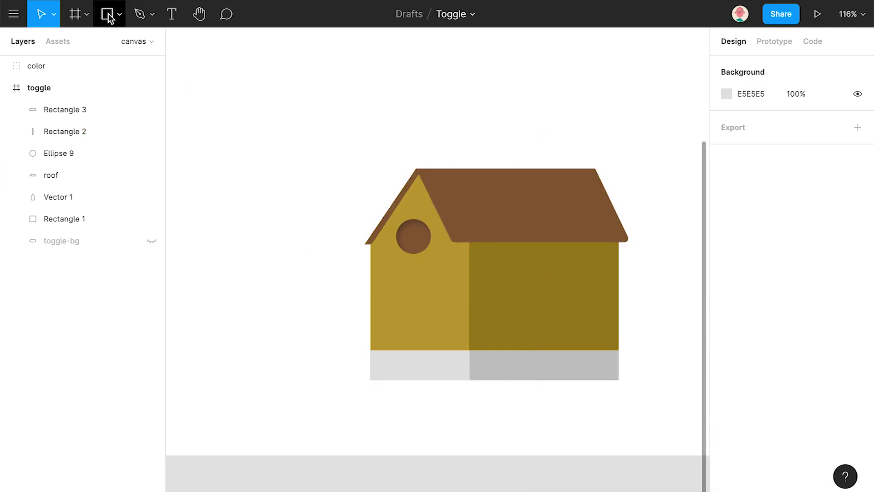
Step: Draw a door rectangle of about 40 × 80 on the front wall, standing on the base strip
left_click_drag(403, 287, 434, 350)
key("Escape")
scroll(428, 327, "up", 3)
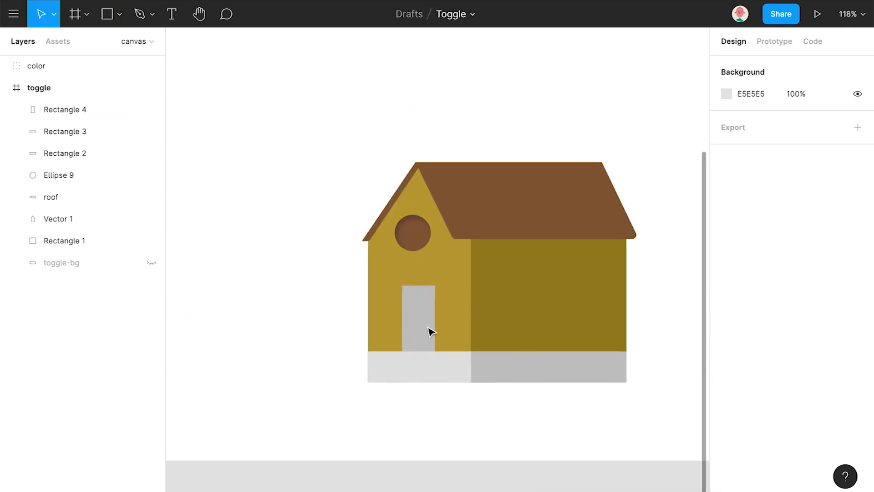
Step: Fill the door rectangle with the dark blue sampled from the canvas
left_click(428, 327)
left_click(727, 364)
left_click(697, 149)
scroll(422, 244, "down", 4)
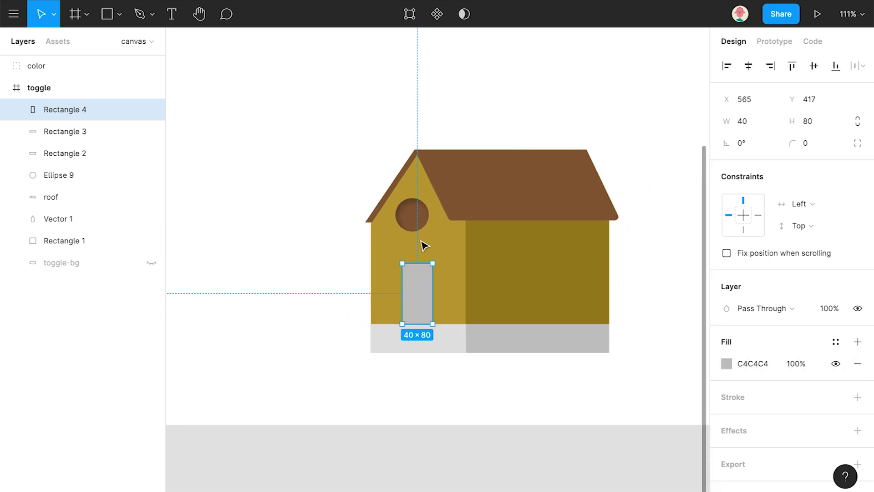
scroll(452, 228, "down", 5)
scroll(442, 259, "up", 2)
left_click(727, 364)
left_click(566, 352)
left_click(376, 116)
left_click(385, 178)
scroll(410, 338, "up", 5)
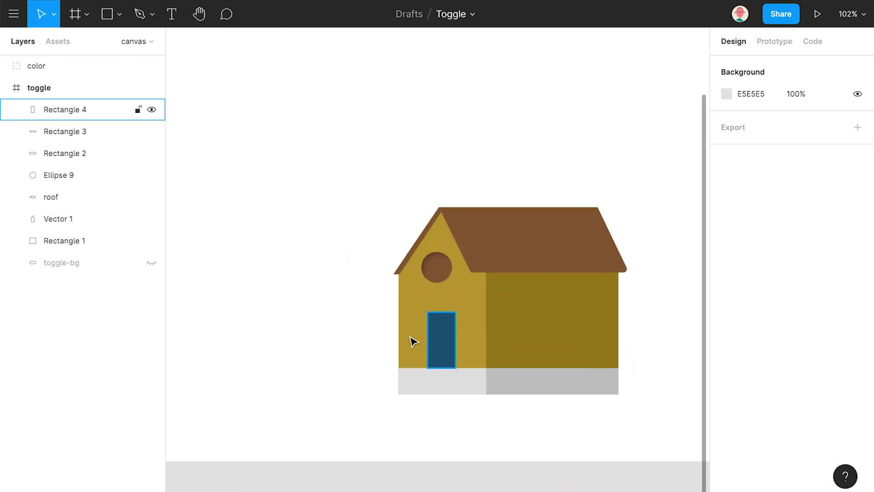
Step: Draw a glass pane rectangle about 30 wide and 59 high inside the door and adjust its fit within the frame
mouse_move(431, 313)
left_mouse_down()
mouse_move(443, 357)
mouse_move(452, 355)
left_mouse_up()
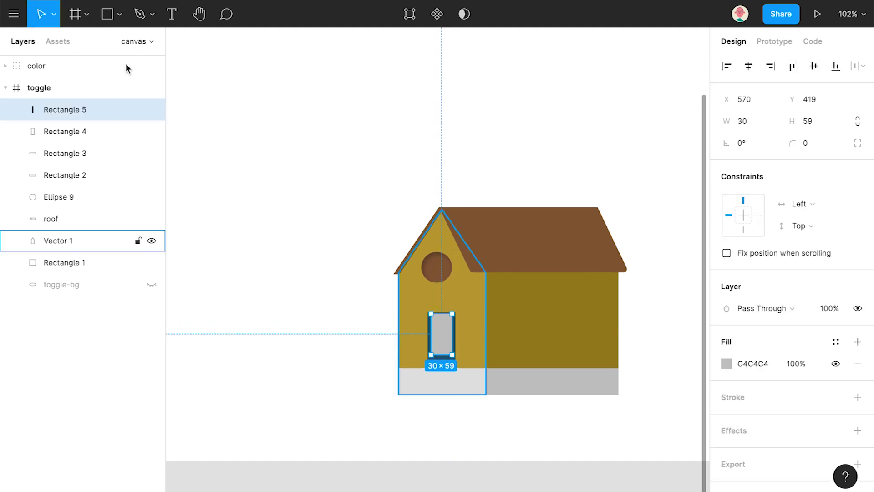
left_click(134, 40)
left_click(102, 112)
left_click(104, 92)
scroll(437, 335, "up", 5)
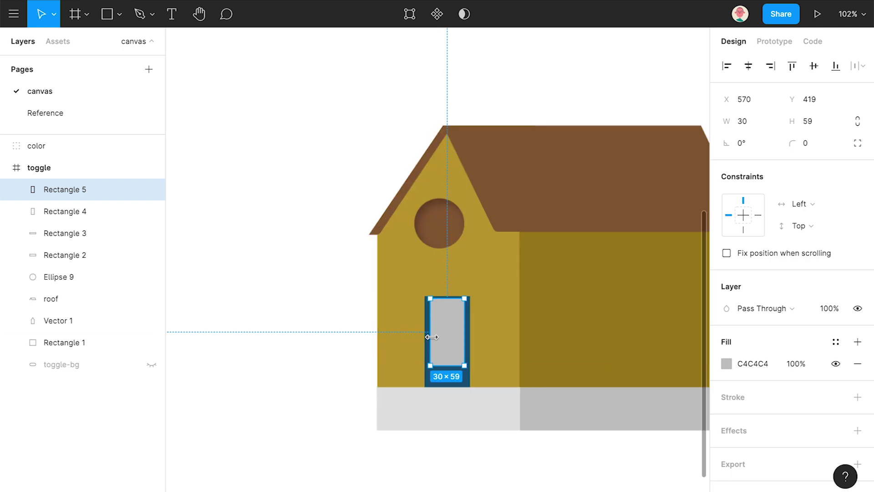
left_click_drag(455, 338, 455, 331)
Step: Fill the door's glass pane with a very light grey
left_click(727, 363)
left_click_drag(547, 200, 548, 187)
left_click(697, 149)
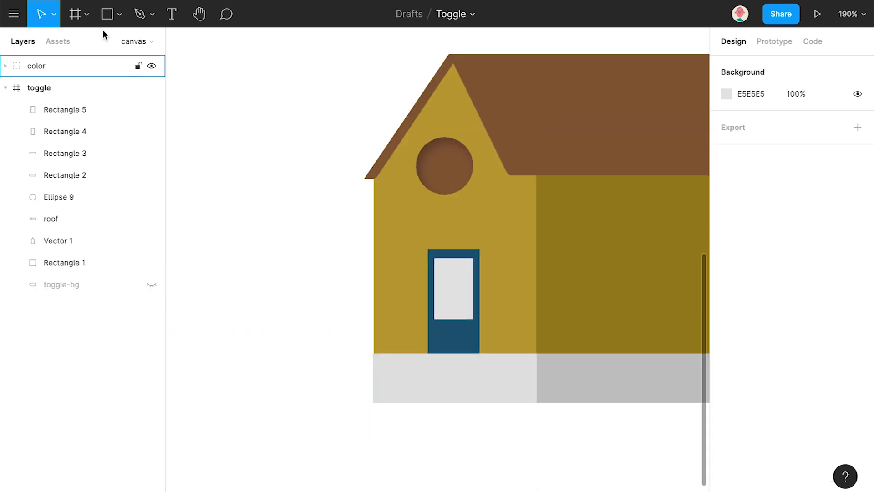
Step: Group the door rectangle with its glass pane and name the group "door"
left_click(107, 14)
left_click(48, 13)
left_click(451, 302)
left_click(449, 339, "shift")
key("ctrl+g")
key("ctrl+r")
type("boo")
type("oor")
key("Return")
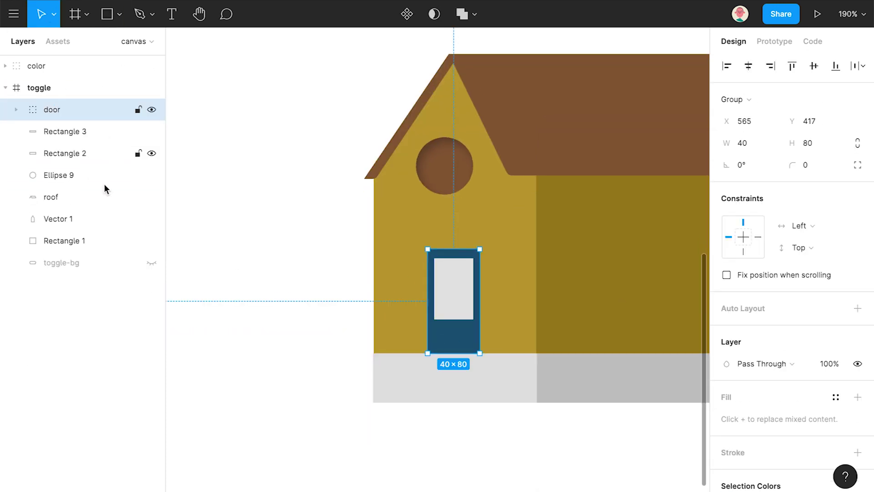
Step: Build a staircase from three staggered rectangles of about 31 × 12 beside the front wall's base
key("Escape")
left_click(120, 19)
left_click(105, 50)
mouse_move(310, 368)
left_mouse_down()
mouse_move(351, 388)
mouse_move(317, 407)
left_mouse_up()
Step: Fill all three stair rectangles with the front wall's mustard colour C09D3A
left_click(328, 381)
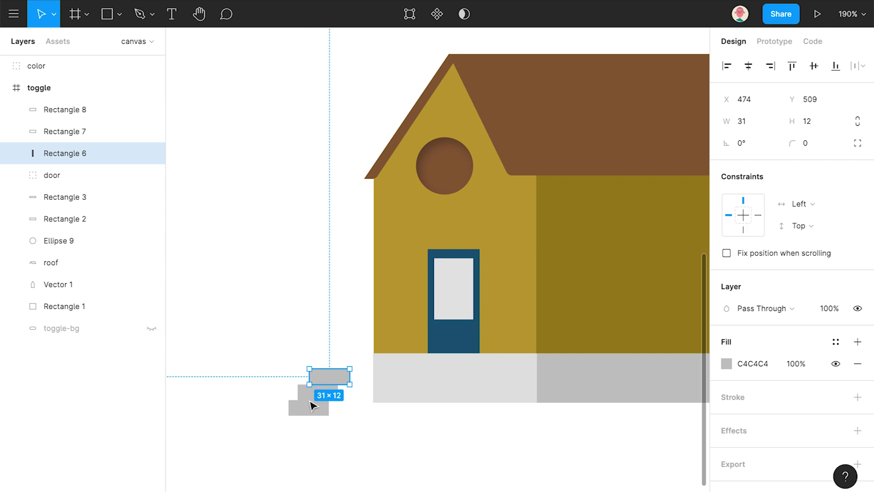
left_click(304, 412, "shift")
left_click(316, 394, "shift")
key("i")
left_click(394, 307)
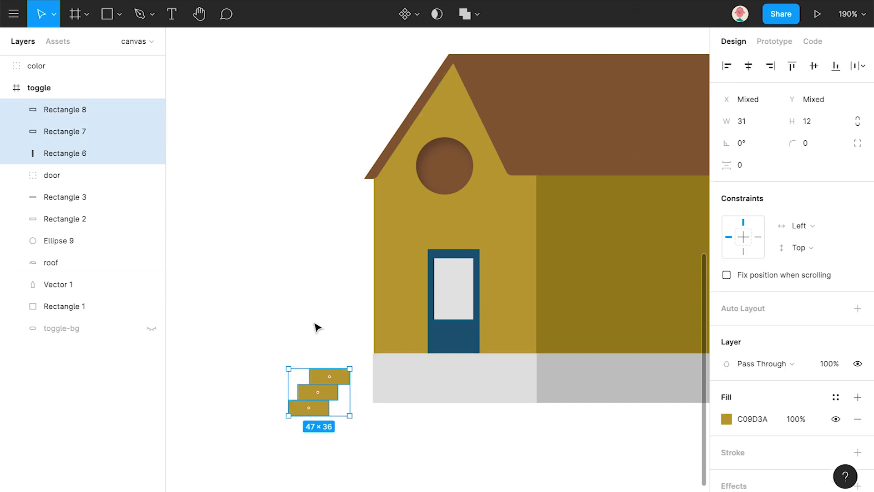
left_click(316, 328)
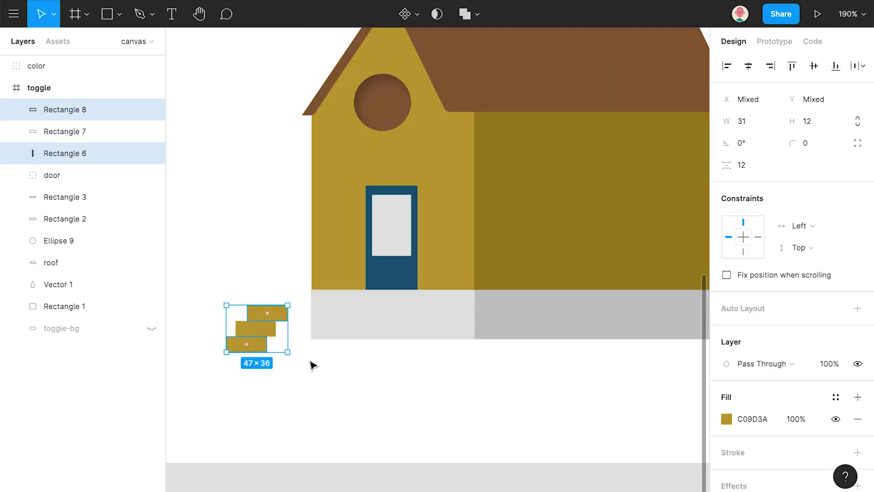
left_click(310, 362)
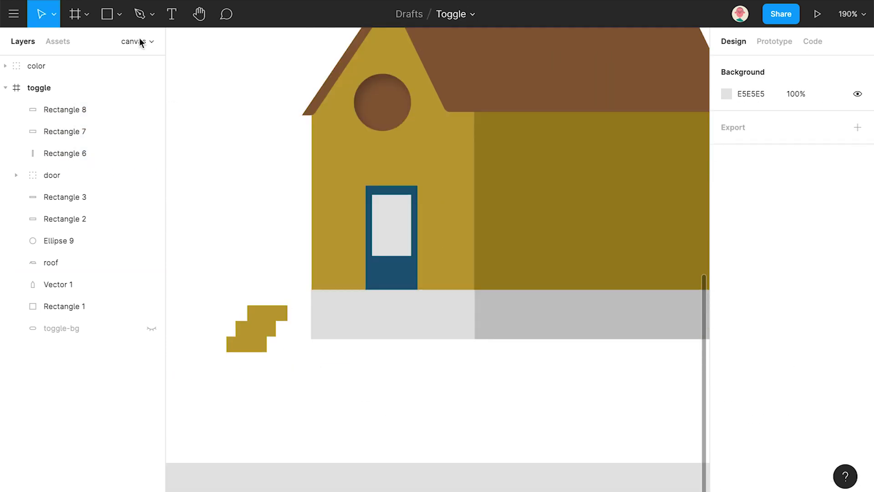
Step: Draw a rectangle for the stairs' side, place it behind the three steps, and widen it to 35 × 36
key("r")
mouse_move(256, 306)
left_mouse_down()
mouse_move(267, 345)
mouse_move(288, 352)
left_mouse_up()
left_click_drag(73, 114, 75, 185)
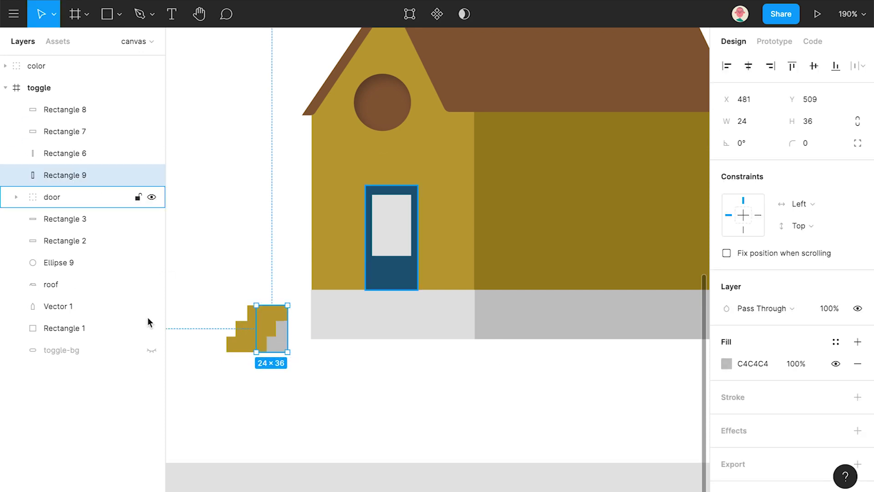
left_click_drag(289, 337, 295, 334)
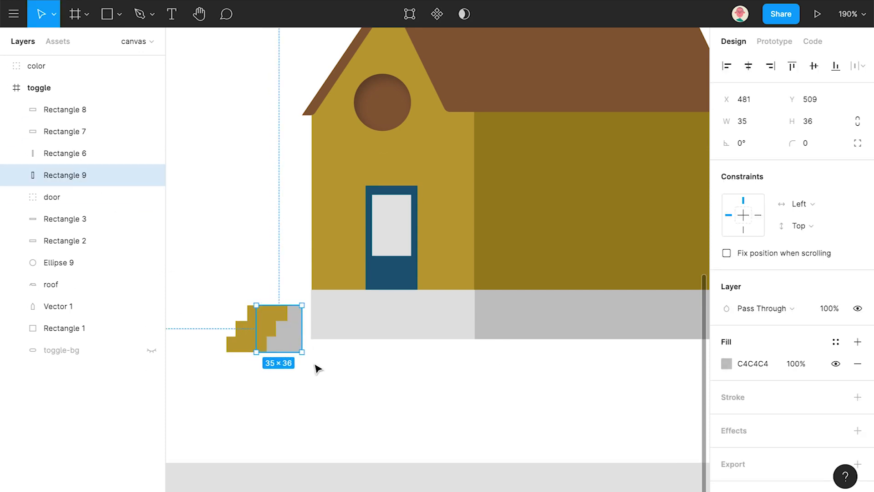
Step: Fill the stairs' side rectangle with the darker colour sampled from the side wall
key("i")
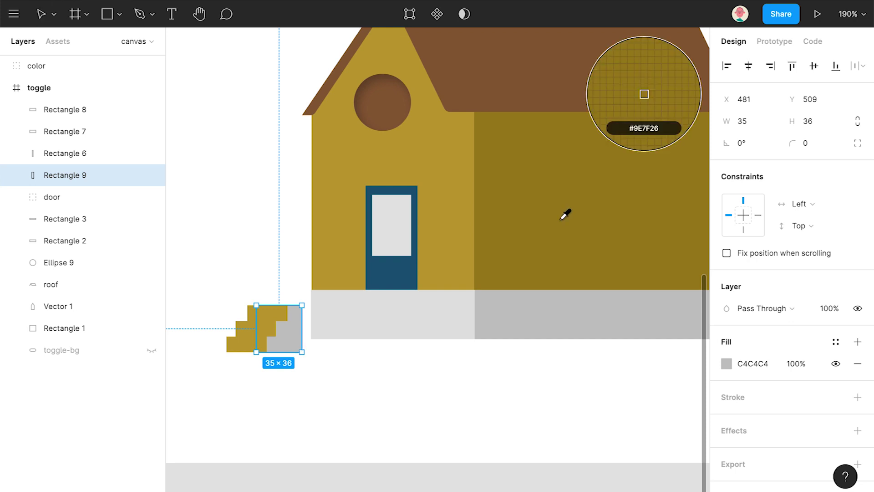
left_click(566, 214)
left_click(275, 226)
Step: Group the three stair rectangles with their side piece and name the group "front_passage"
left_click(65, 118)
left_click(70, 175, "shift")
key("ctrl+g")
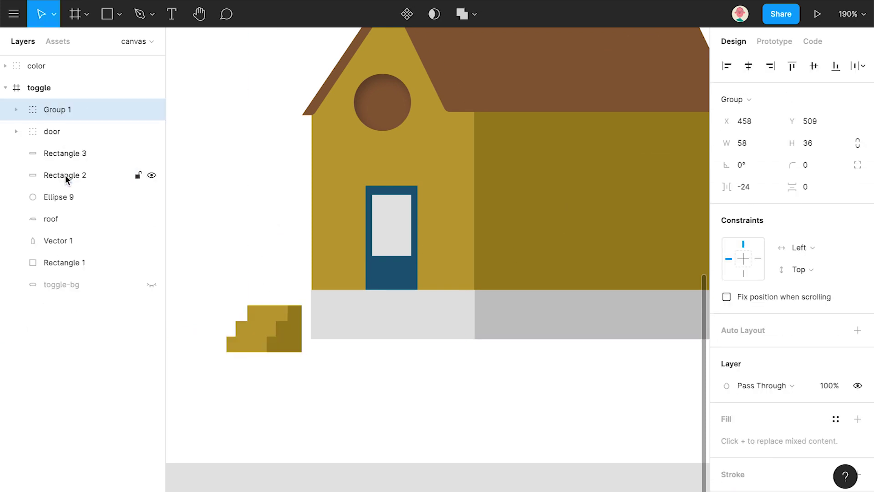
double_click(70, 113)
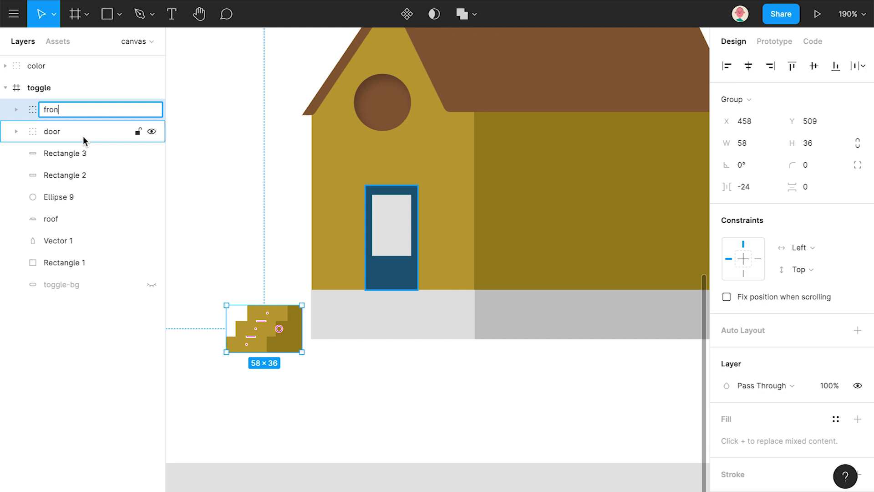
type("front_passage")
key("Return")
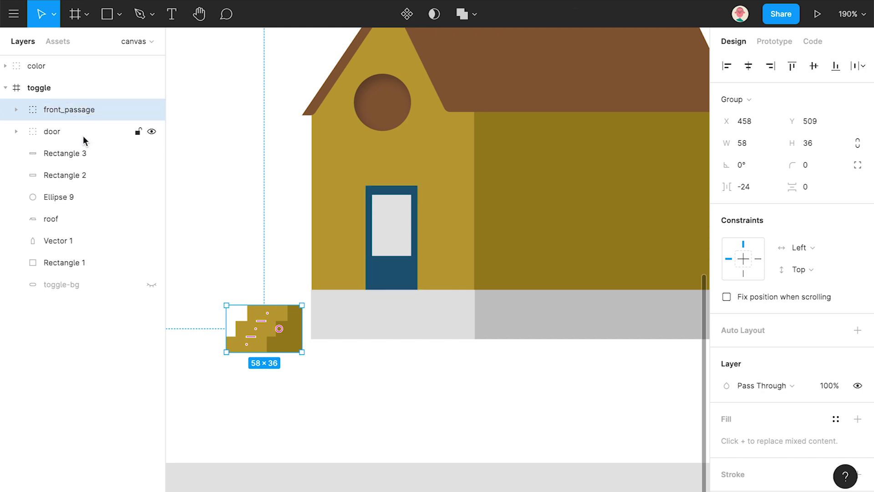
Step: Move the stairs directly beneath the door over the base strip, and nudge the roof slightly left
left_click_drag(273, 341, 385, 321)
left_click(401, 374)
left_click_drag(591, 192, 509, 261)
left_click(507, 148)
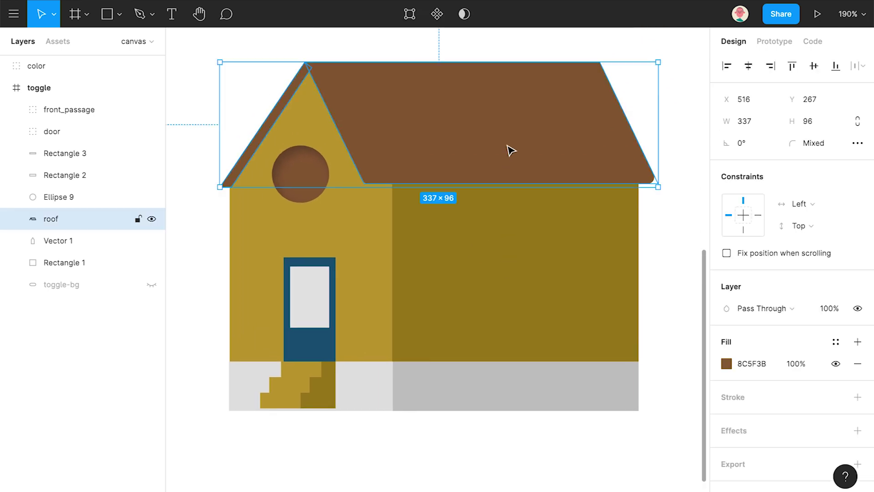
left_click(668, 224)
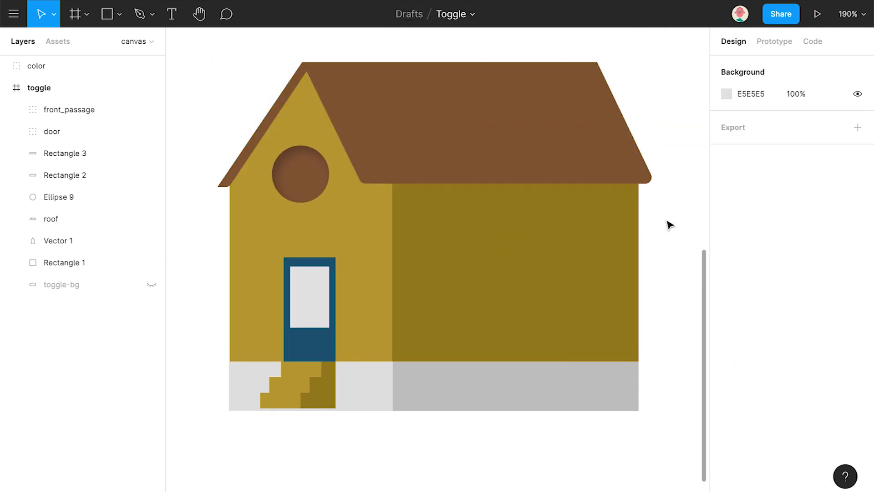
Step: Rename the round hole's layer "top_window"
double_click(69, 199)
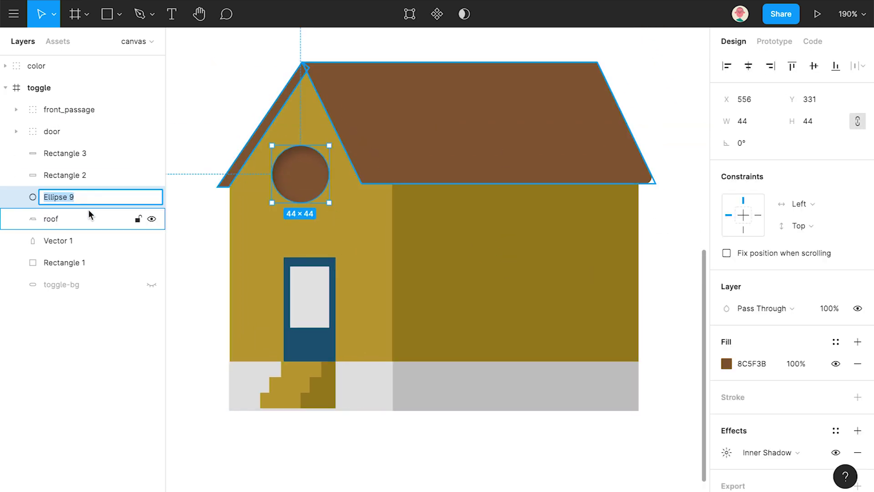
type("top_window")
key("Return")
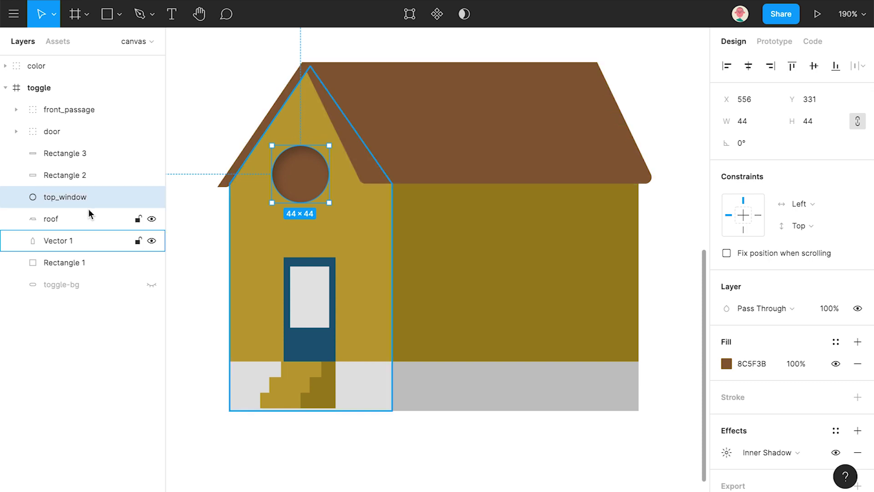
Step: Group the two grey base strips and name the group "base_color"
left_click(82, 173)
left_click(75, 154, "shift")
key("ctrl+g")
double_click(75, 159)
type("base_color")
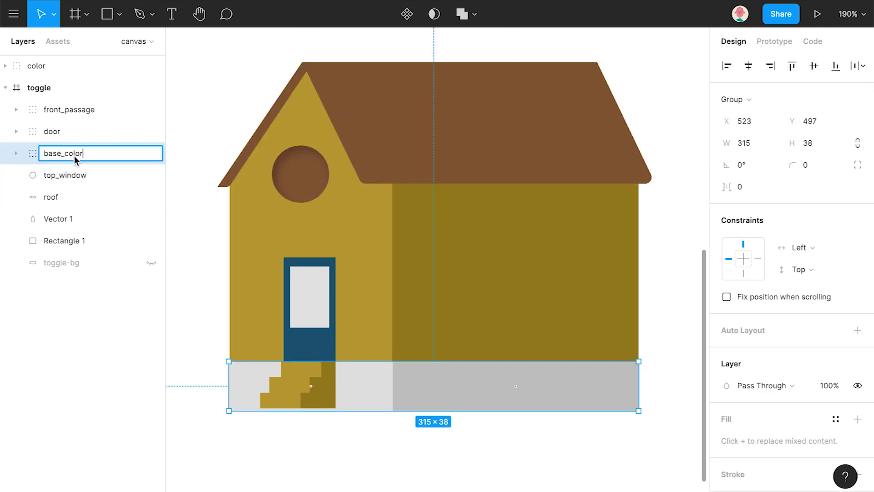
key("Return")
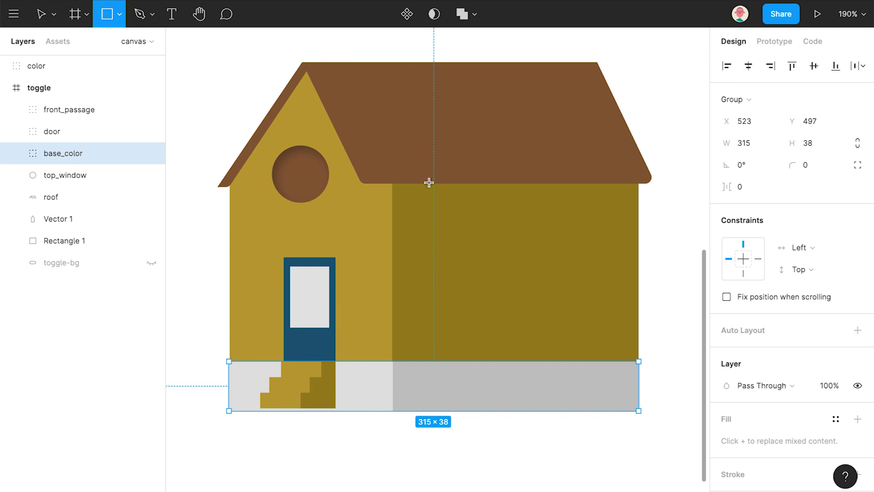
Step: Draw a window frame rectangle of about 58 × 49 on the side wall and fill it with the door's blue 1C587A
mouse_move(426, 210)
left_mouse_down()
mouse_move(478, 269)
mouse_move(501, 274)
left_mouse_up()
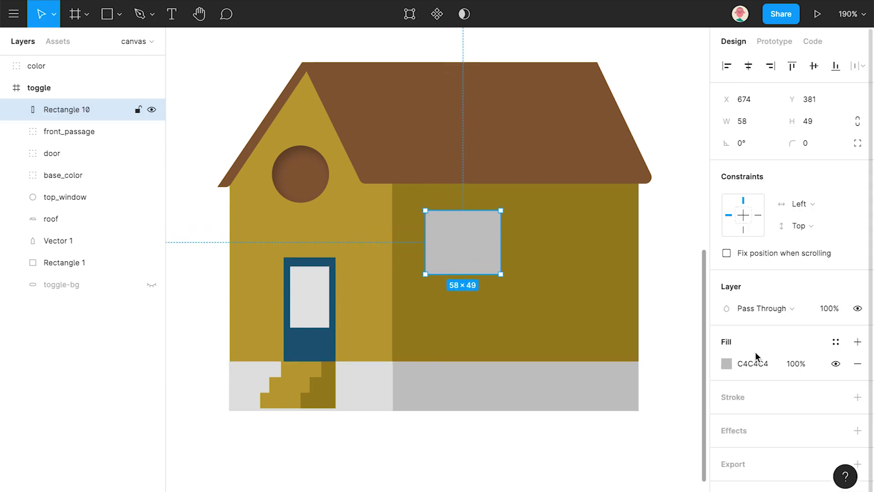
left_click(727, 363)
left_click(566, 353)
left_click(315, 332)
left_click(696, 149)
left_click(477, 248)
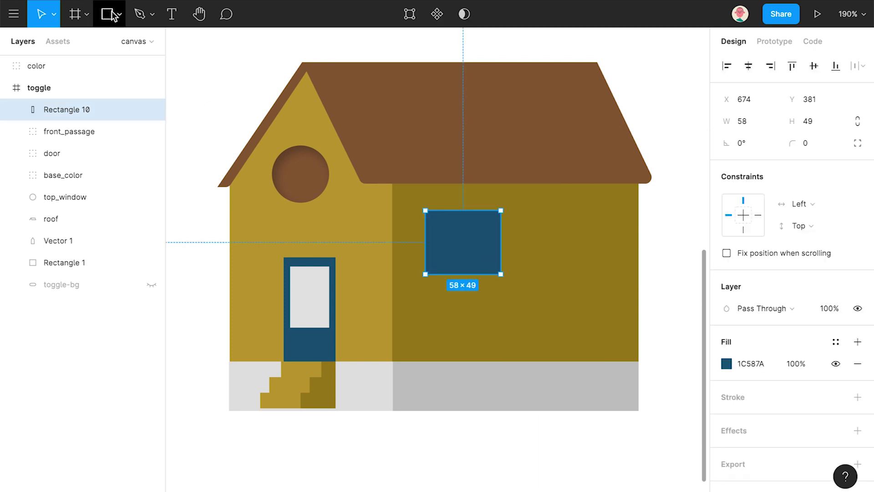
Step: Draw a pane of about 41 × 26 inside the upper part of the window frame and fill it with light grey
left_click(114, 4)
mouse_move(437, 217)
left_mouse_down()
mouse_move(454, 252)
mouse_move(491, 254)
left_mouse_up()
left_click(726, 363)
left_click(546, 178)
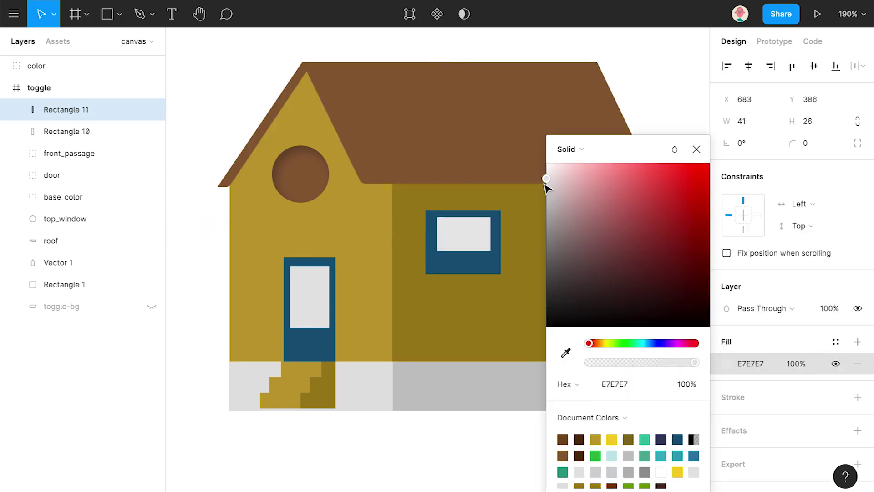
key("Escape")
Step: Group the side wall's window frame and pane and name the group "window1"
left_click(50, 132, "shift")
key("ctrl+g")
key("ctrl+r")
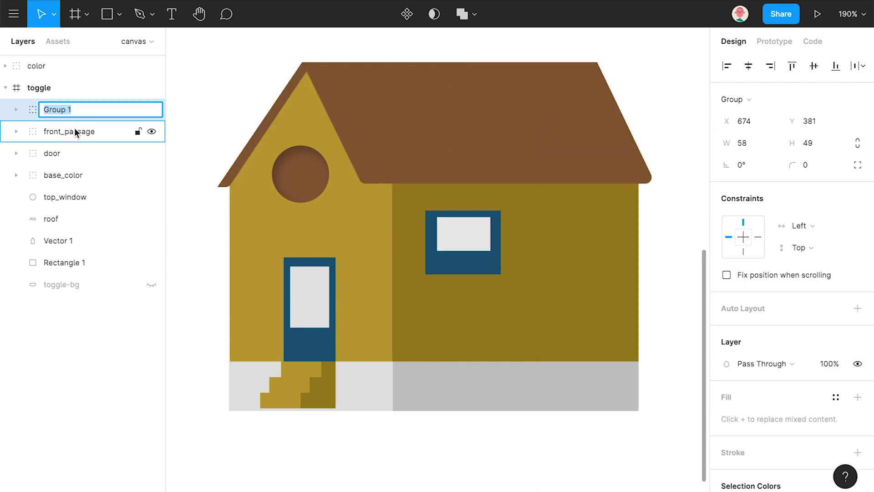
key("Return")
key("Escape")
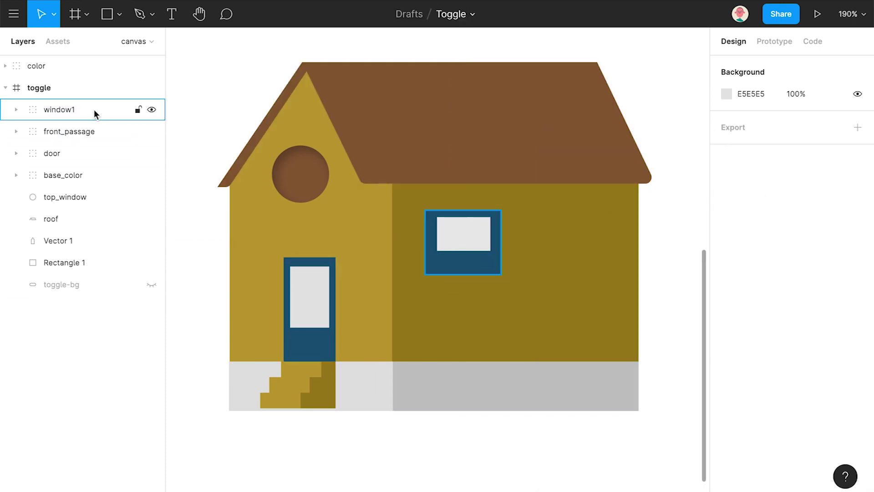
Step: Place a copy of the window1 group to its right on the side wall, named "window2"
left_click(94, 113)
key("ctrl+c")
key("ctrl+v")
double_click(82, 114)
type("window2")
key("Return")
left_click_drag(470, 248, 590, 248)
Step: Stretch both side wall windows downward to a matching height of 57
left_click(471, 275)
left_click_drag(463, 274, 462, 285)
left_click(583, 271)
left_click_drag(583, 274, 583, 285)
left_click(667, 283)
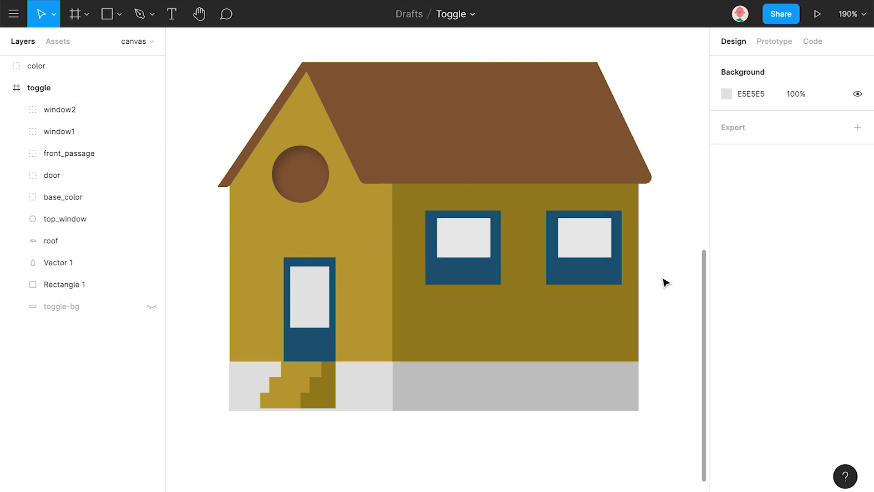
Step: Lower both windows together on the side wall to a Y position of 400
scroll(313, 278, "down", 5, "ctrl")
left_click(400, 269)
scroll(399, 269, "up", 6, "ctrl")
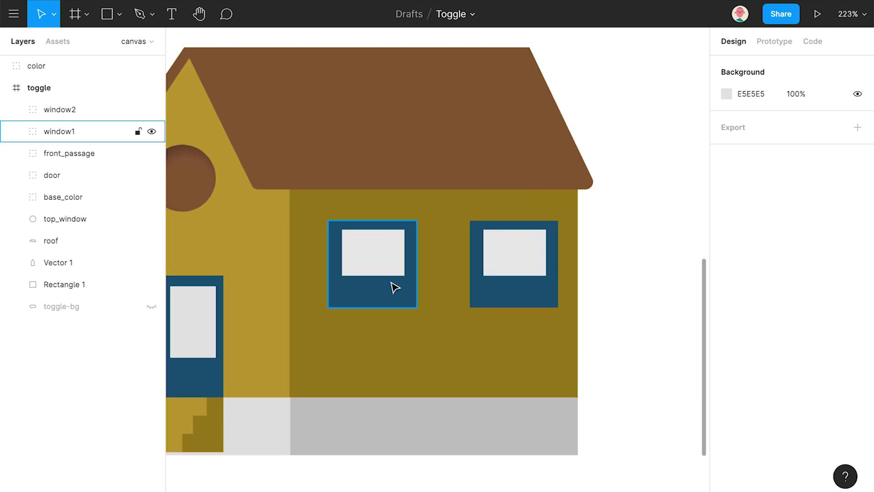
left_click(495, 279, "shift")
left_click_drag(498, 289, 498, 304)
Step: Extend the glass panes of window2 and window1 downward to 41 × 41 each
left_click(14, 109)
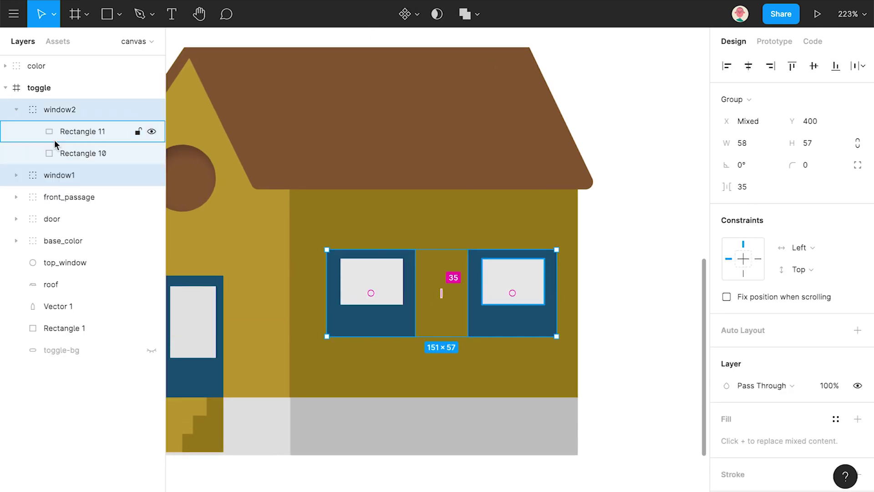
left_click(73, 132)
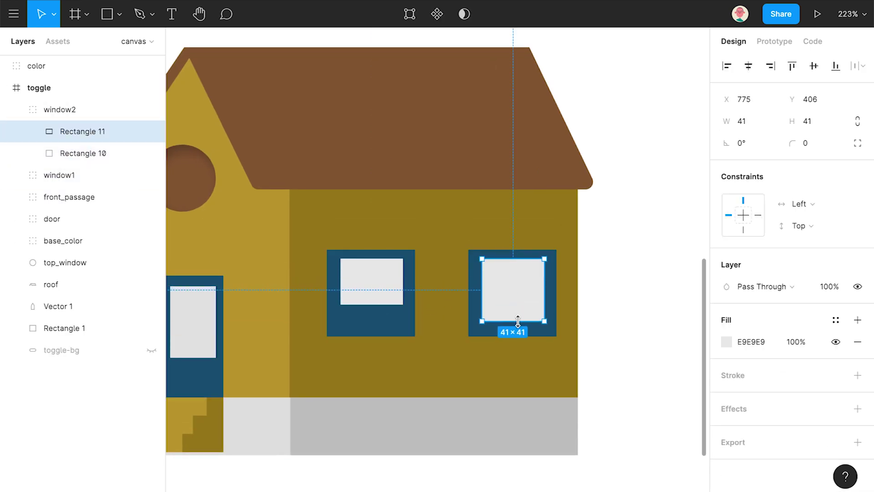
left_click(51, 155)
left_click(14, 175)
left_click(73, 196)
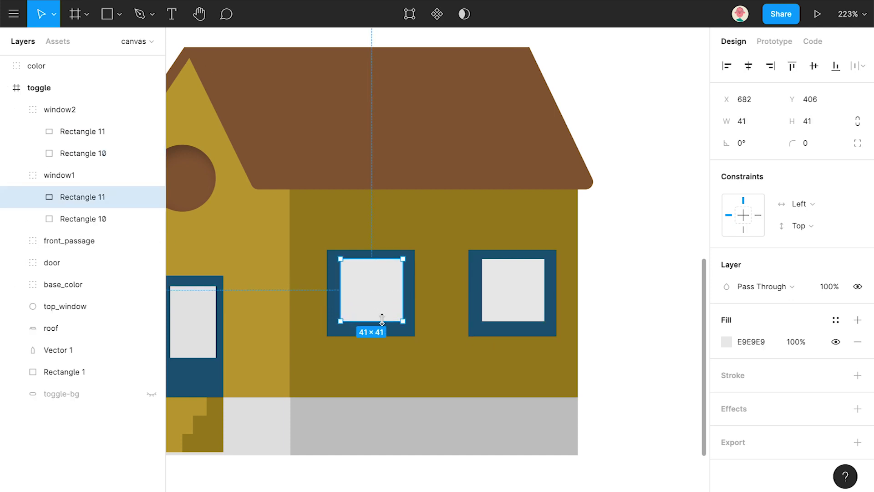
Step: Round the corners of the blue frames in both side wall windows with a radius of 2
left_click(82, 218)
left_click(805, 145)
key("Return")
left_click(82, 153)
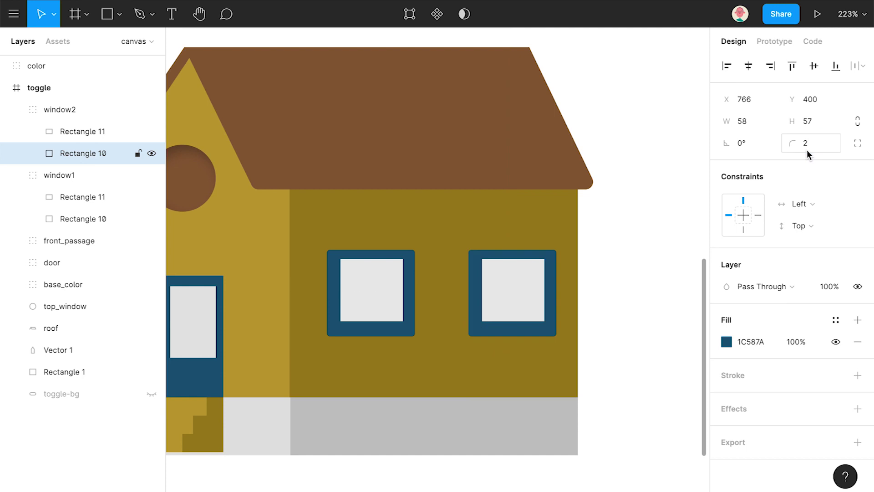
left_click(679, 273)
Step: Align each glass pane with the vertical center of its blue frame in window2 and window1
left_click(65, 131)
left_click(73, 153, "shift")
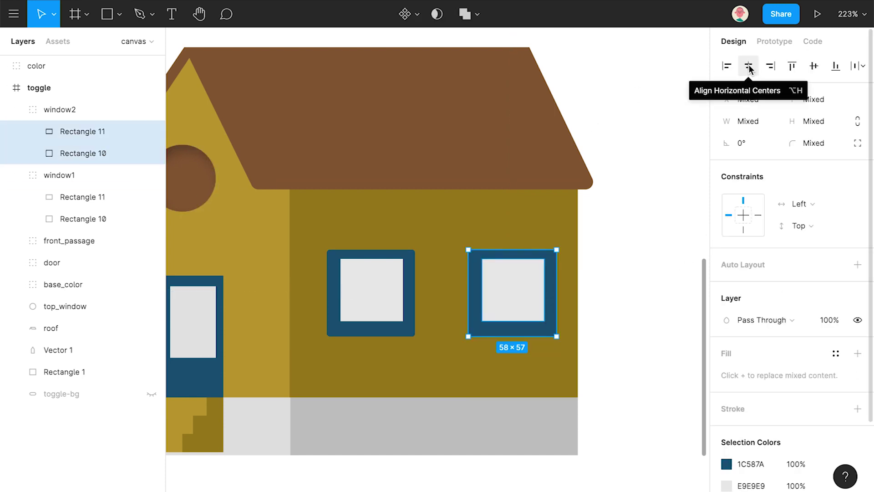
left_click(814, 66)
left_click(64, 197)
left_click(73, 219, "shift")
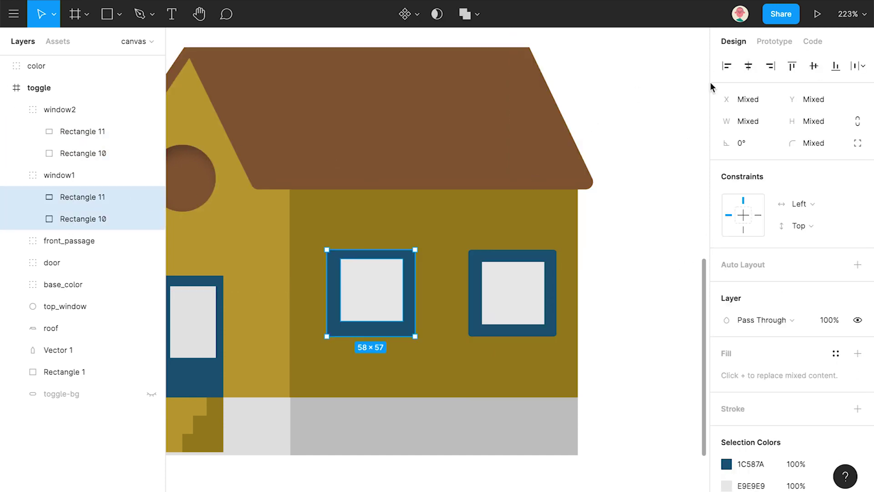
left_click(814, 66)
left_click(673, 220)
Step: Make the door group slightly taller by raising its top edge while keeping its base on the base strip
scroll(334, 287, "down", 5)
scroll(250, 306, "up", 5)
left_click(271, 260)
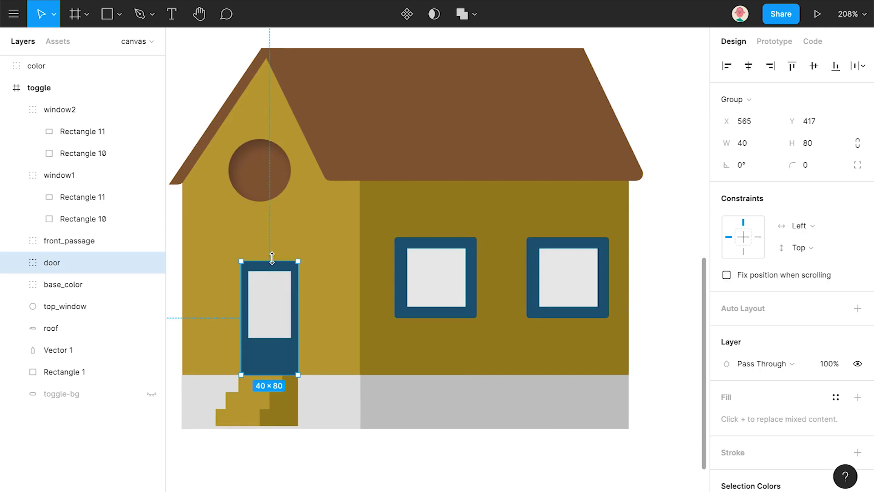
left_click(668, 237)
scroll(582, 210, "up", 2)
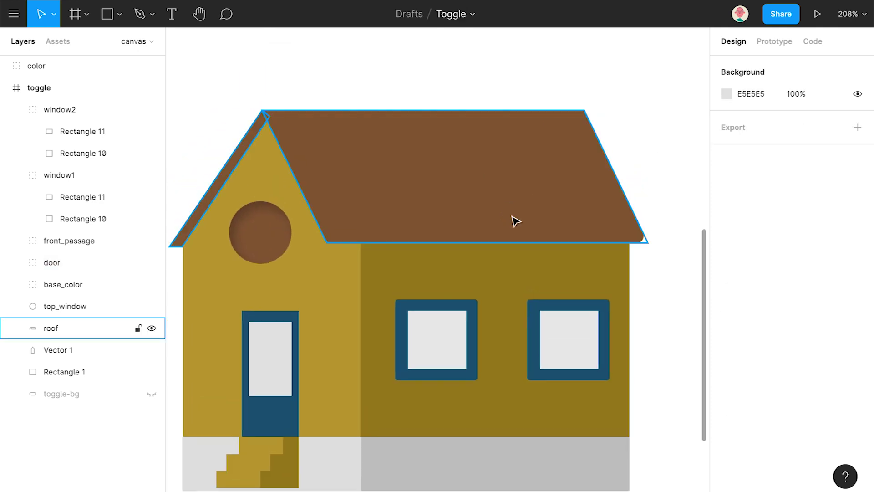
Step: Draw a 27 × 25 chimney rectangle across the roof ridge and fill it with the roof's color 8C5F3B
left_click(118, 15)
left_click(129, 41)
left_click_drag(489, 95, 527, 133)
left_click(406, 140)
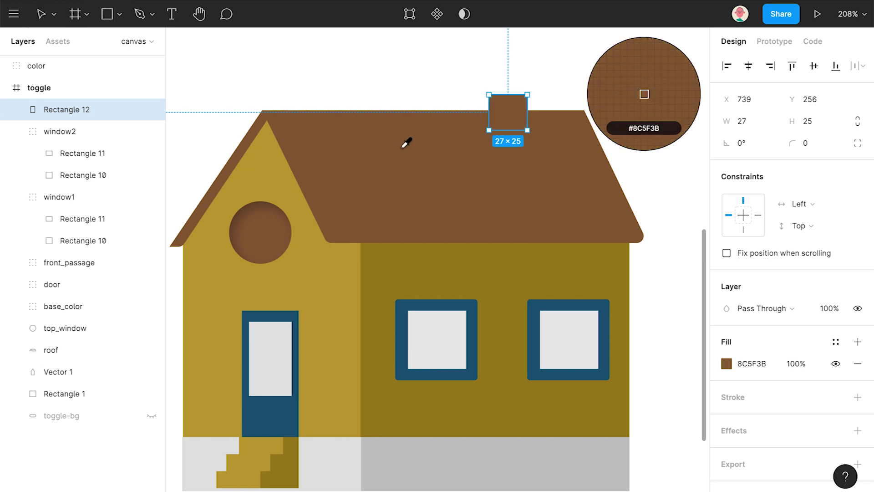
Step: Lighten the chimney rectangle's fill to A57752
left_click(727, 364)
left_click(628, 220)
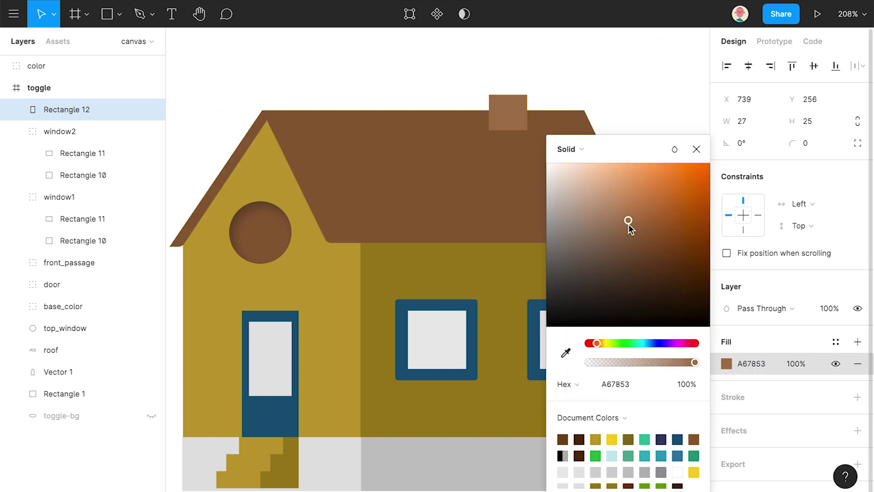
left_click(697, 149)
key("Escape")
Step: Duplicate the chimney rectangle, offset the copy right to X 752, and order it beneath the original
scroll(502, 108, "up", 3, "ctrl")
left_click(501, 108)
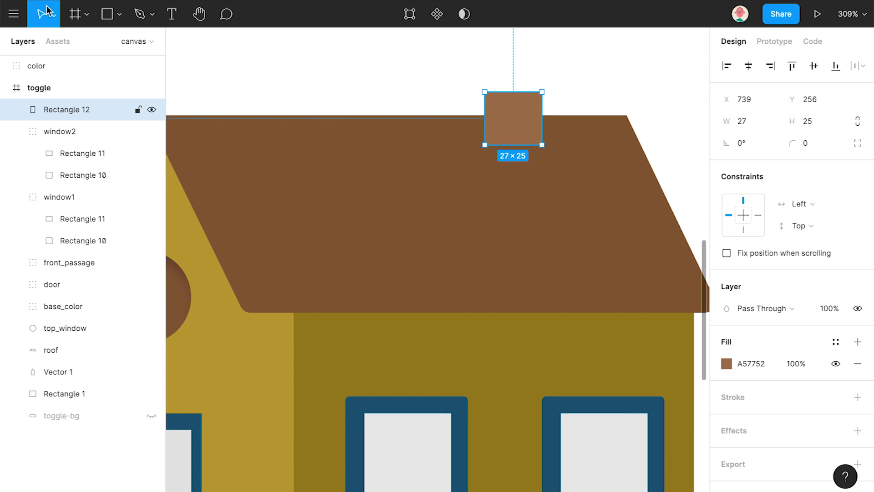
left_click(16, 131)
left_click(16, 153)
key("ctrl+c")
key("ctrl+v")
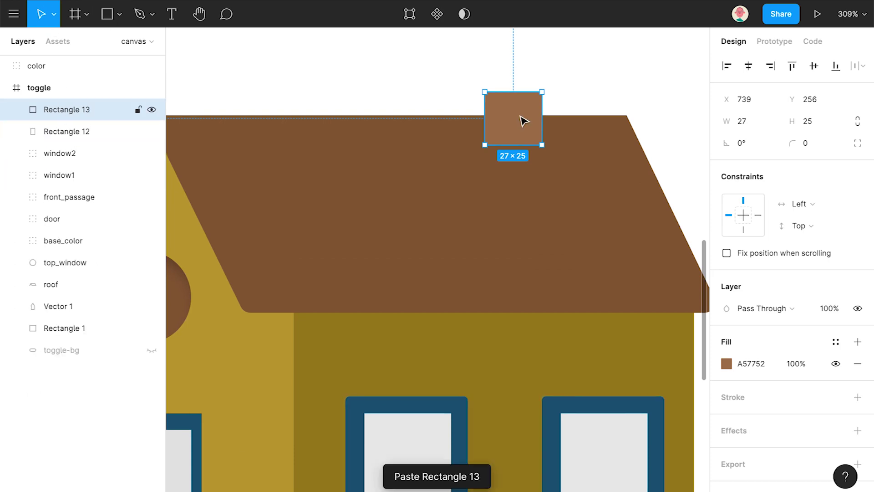
left_click_drag(524, 119, 551, 118)
left_click_drag(69, 132, 66, 101)
left_click(74, 128)
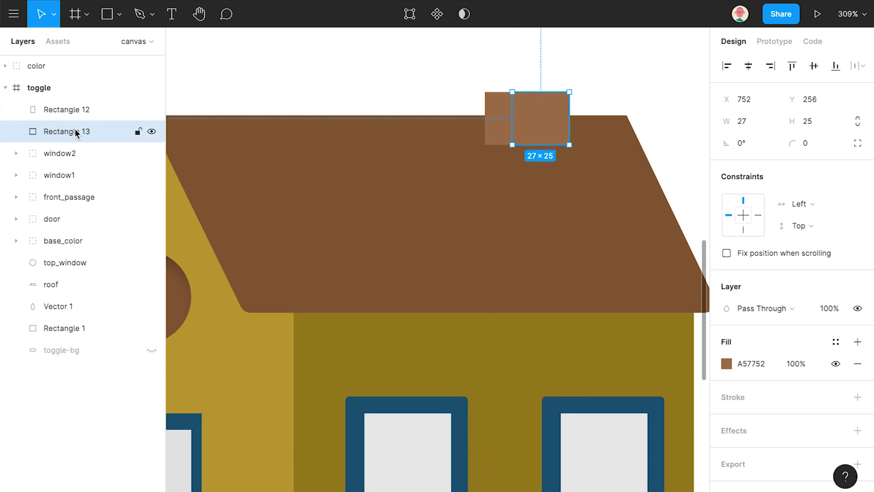
Step: Fill the rear chimney rectangle with the darker brown sampled from the roof
left_click(728, 364)
left_click(565, 352)
left_click(578, 129)
left_click(369, 81)
Step: Shift the rear chimney rectangle slightly left and narrow the front one to 22 × 25 at X 744
left_click(556, 128)
left_click_drag(556, 129, 548, 130)
left_click(516, 131)
left_click_drag(486, 125, 488, 125)
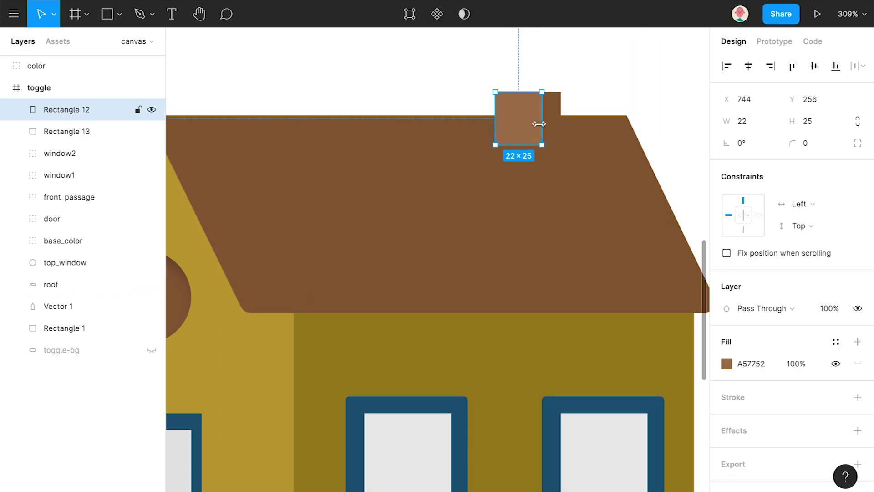
key("Escape")
Step: Draw a 26 × 6 cap rectangle on top of the chimney and fill it with the chimney front's color A57752
scroll(561, 121, "up", 2)
left_click(119, 14)
left_click(114, 42)
mouse_move(488, 107)
left_mouse_down()
mouse_move(505, 119)
mouse_move(535, 116)
left_mouse_up()
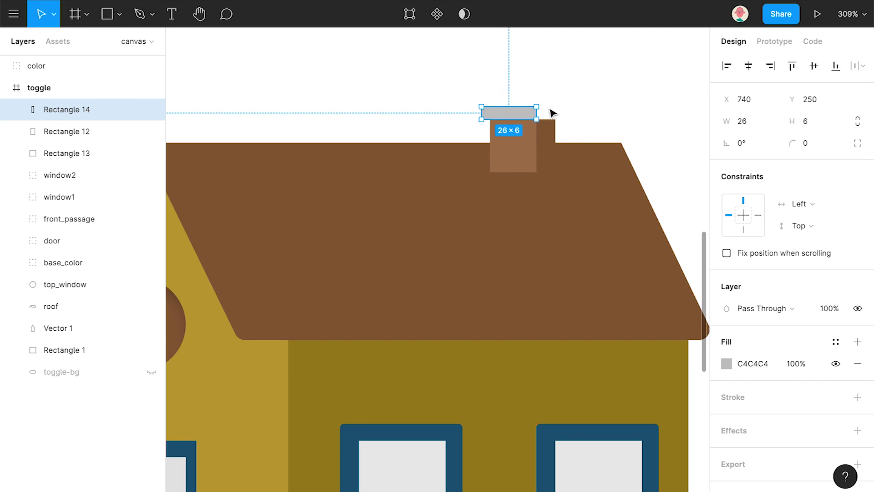
left_click(727, 364)
left_click(566, 352)
left_click(519, 150)
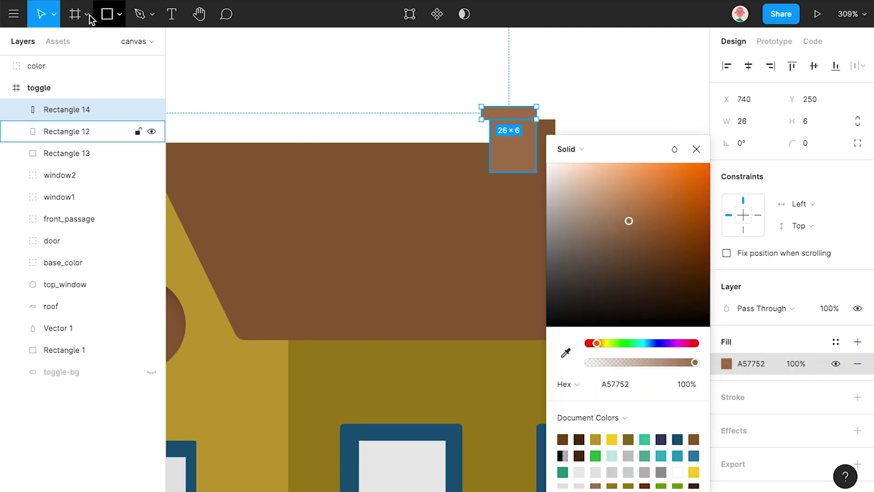
left_click(595, 132)
Step: Duplicate the chimney cap and shift the copy right to X 749, in line with the rear chimney face
scroll(548, 132, "up", 5)
left_click(520, 117)
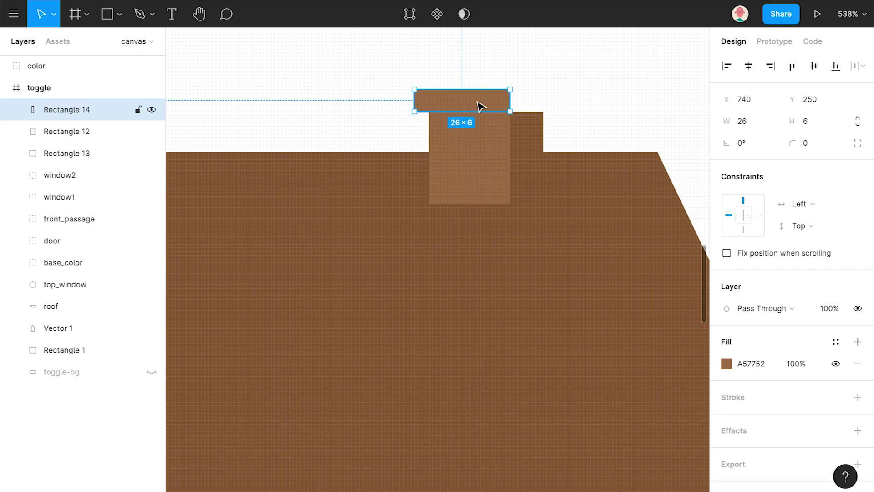
key("ctrl+v")
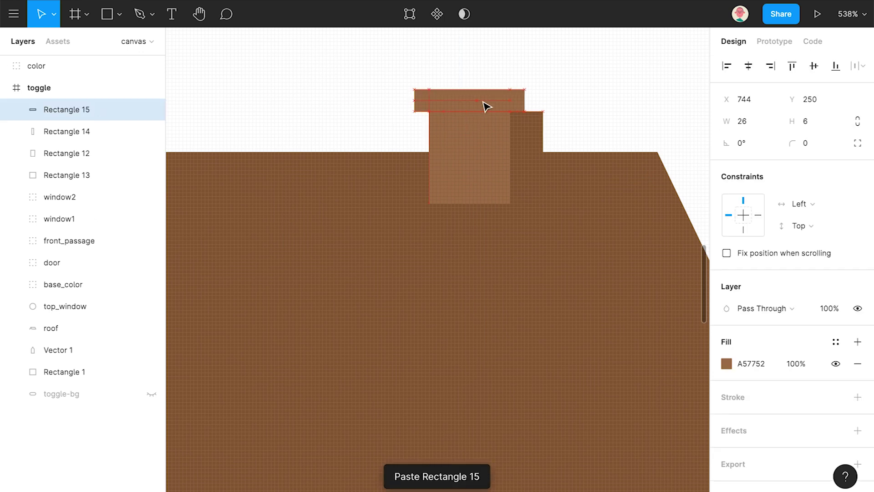
left_click_drag(486, 106, 504, 107)
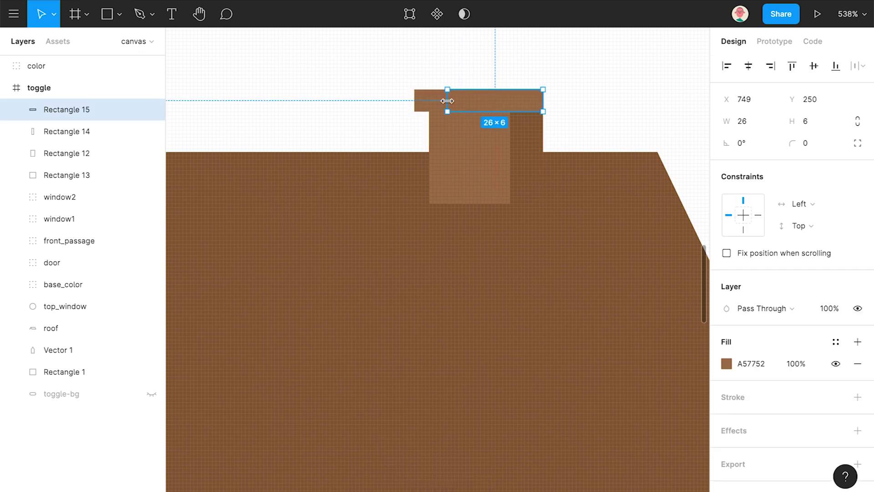
Step: Resize the cap copy to 11 × 6 at X 766 over the rear chimney face and fill it with 8C5F3B
left_click(725, 363)
left_click(564, 352)
left_click(515, 275)
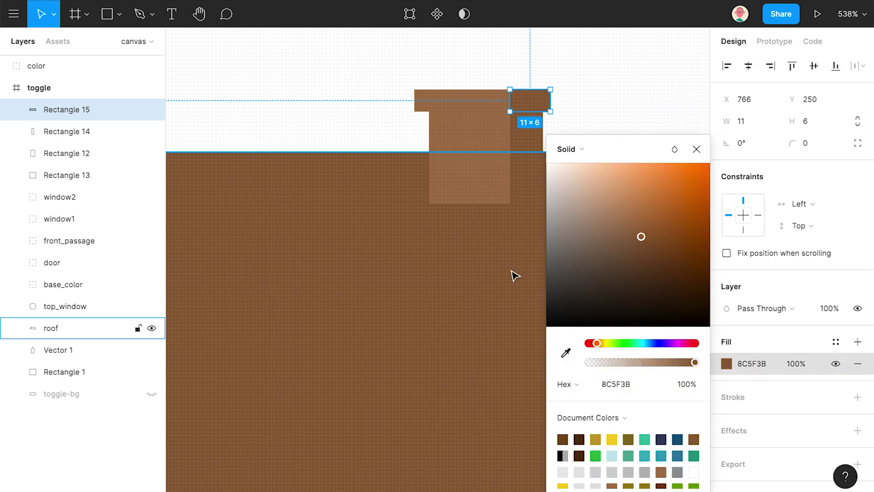
left_click(697, 149)
left_click(651, 125)
Step: Group the four chimney rectangles and name the group "chimni"
scroll(637, 119, "down", 5)
scroll(640, 122, "down", 2)
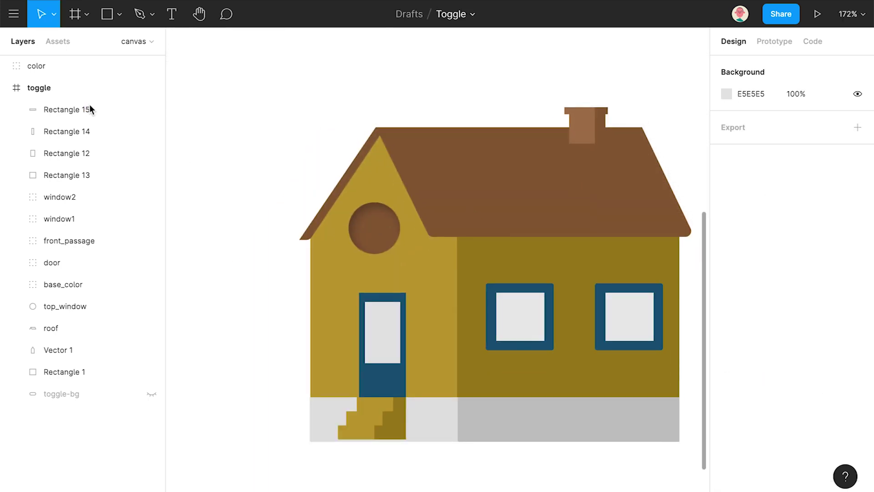
left_click(88, 109)
left_click(69, 175, "shift")
key("ctrl+g")
key("ctrl+r")
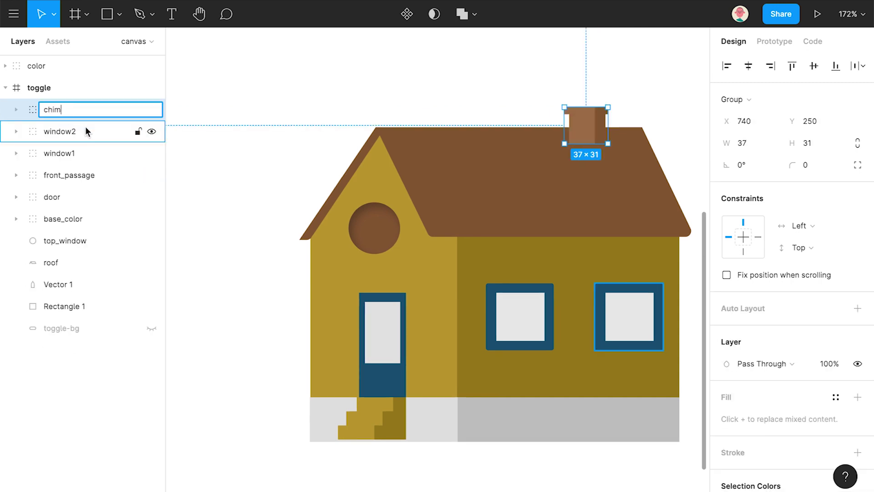
left_click(182, 187)
scroll(591, 195, "down", 6)
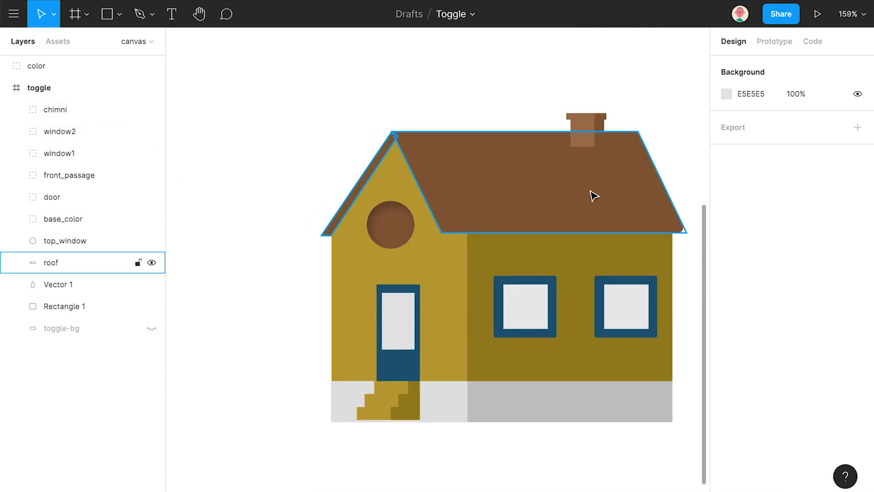
Step: Try stretching the roof to 363 × 104 and moving the chimney group to X 766, Y 248
left_click(543, 206)
left_click_drag(636, 212, 645, 215)
scroll(605, 214, "up", 5)
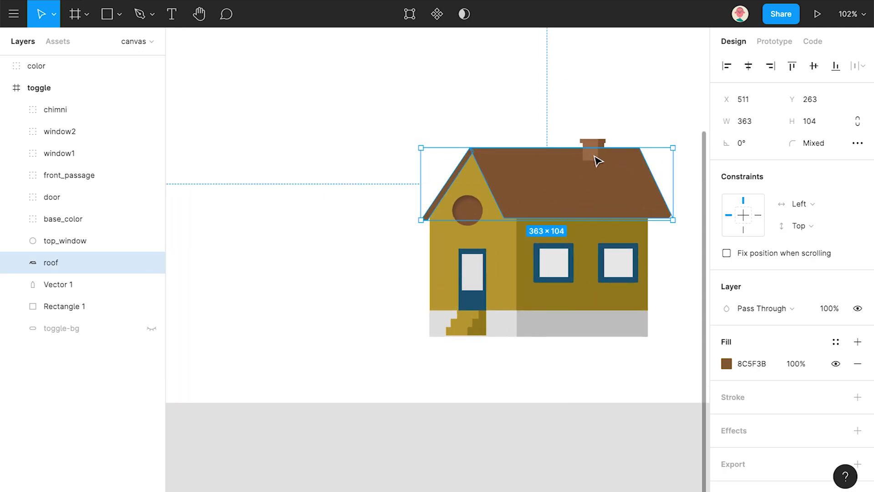
left_click_drag(598, 160, 606, 160)
scroll(537, 196, "down", 5)
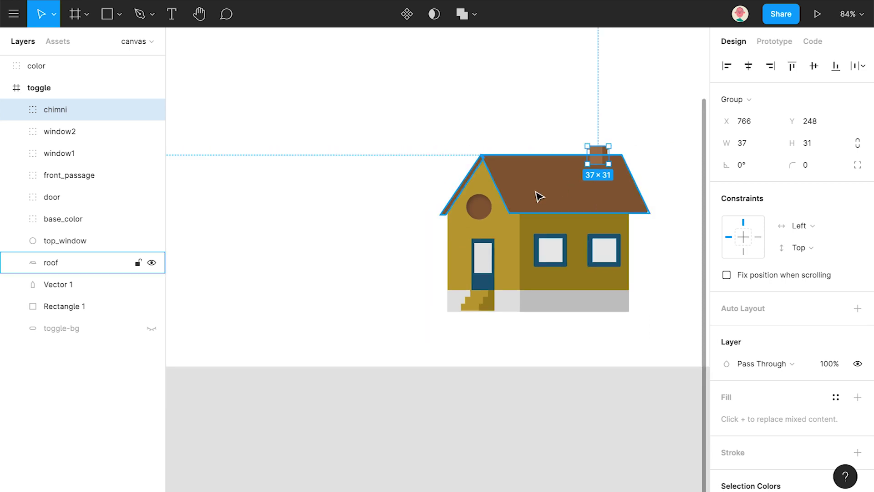
Step: Undo the last roof and chimney changes
key("ctrl+z")
key("ctrl+z")
key("ctrl+z")
left_click(648, 236)
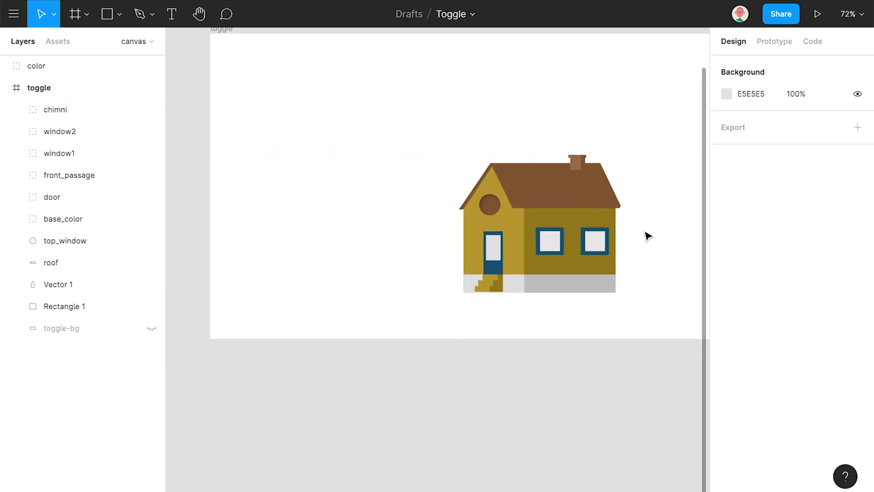
Step: Group all house layers from chimni down to Rectangle 1, leaving out toggle-bg, and name the group "house"
scroll(647, 235, "down", 5)
left_click(57, 110)
left_click(56, 297, "shift")
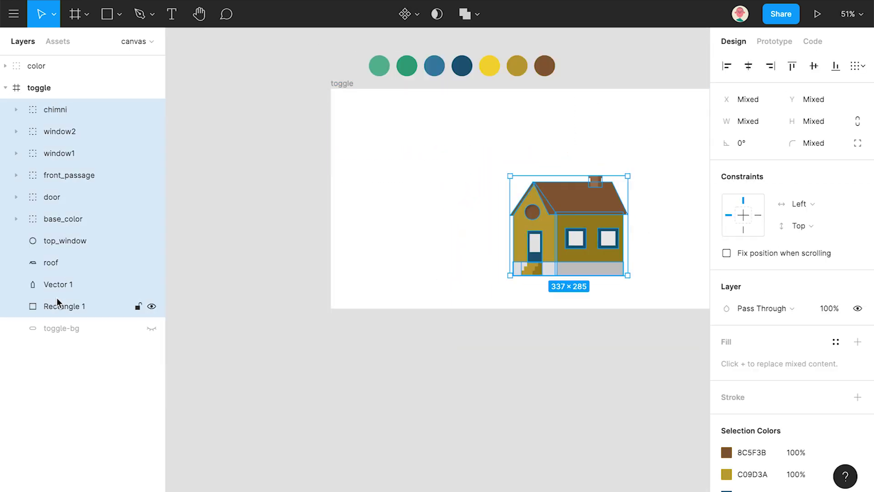
key("ctrl+g")
double_click(57, 109)
type("house")
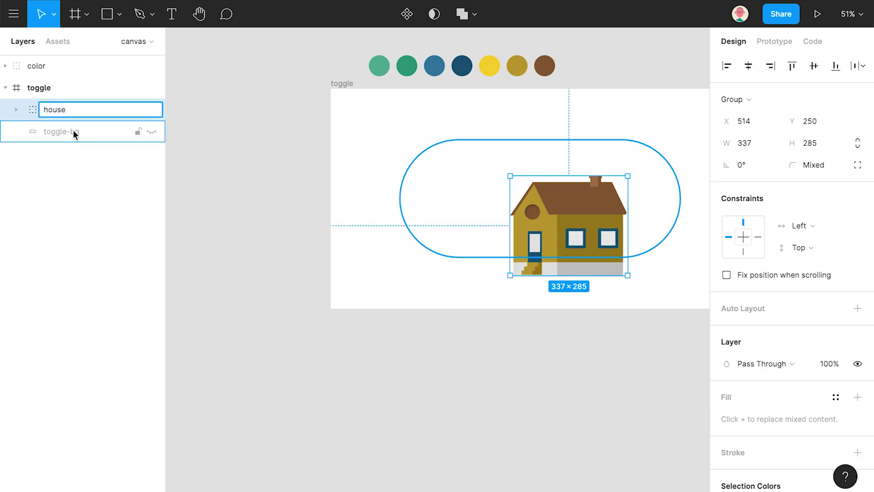
key("Return")
key("Escape")
Step: Show the hidden toggle-bg shape and scale the house group down to sit at its bottom edge near the middle
left_click(152, 132)
left_click(602, 190)
left_click_drag(626, 175, 568, 240)
scroll(555, 250, "up", 2)
left_click(513, 297)
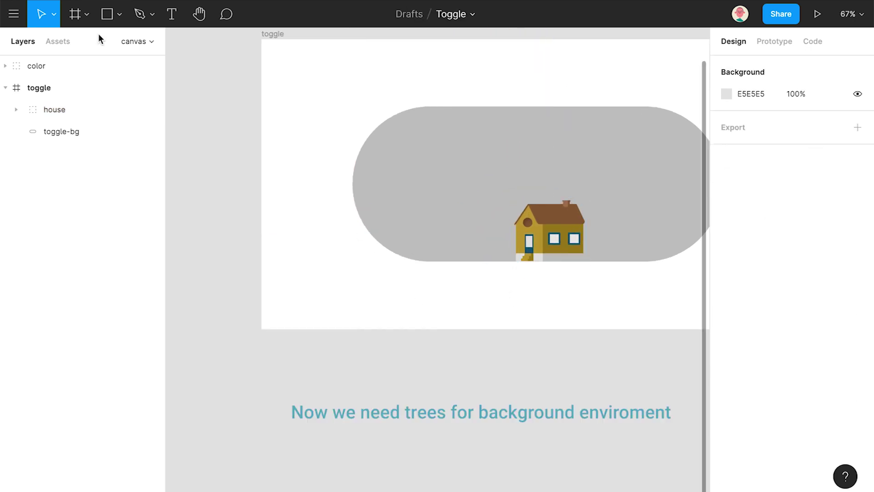
Step: Draw a 73 × 73 circle on the empty area beside the toggle for the upper part of a tree crown
left_click(119, 17)
left_click(106, 90)
mouse_move(297, 125)
left_mouse_down()
mouse_move(313, 151)
mouse_move(331, 158)
left_mouse_up()
scroll(316, 150, "up", 2)
left_click(324, 194)
left_click(319, 143)
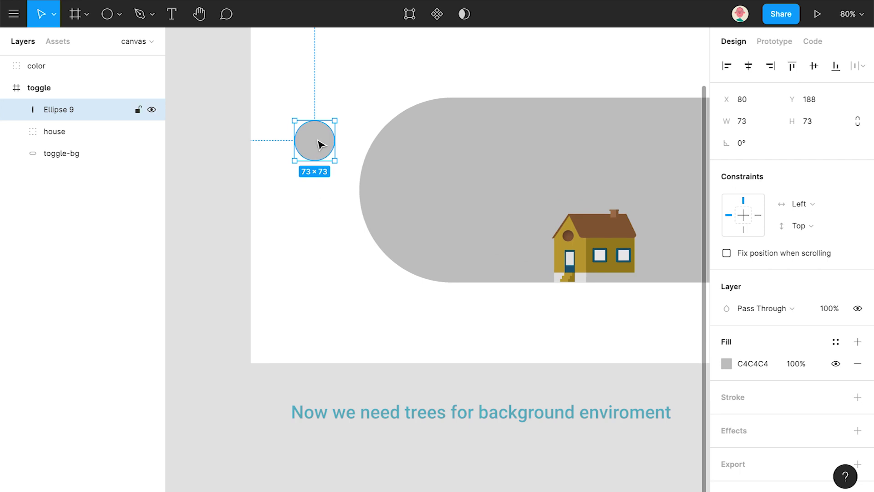
Step: Draw a larger circle about 112 × 112 and center it below the small circle, overlapping it by 23
key("o")
left_click_drag(294, 149, 337, 201)
left_click_drag(297, 151, 318, 192)
left_click_drag(372, 145, 349, 167)
left_click_drag(327, 192, 322, 174)
Step: Flatten the two overlapping circles into a single tree crown vector
left_click(315, 136, "shift")
right_click(314, 166)
left_click(298, 171)
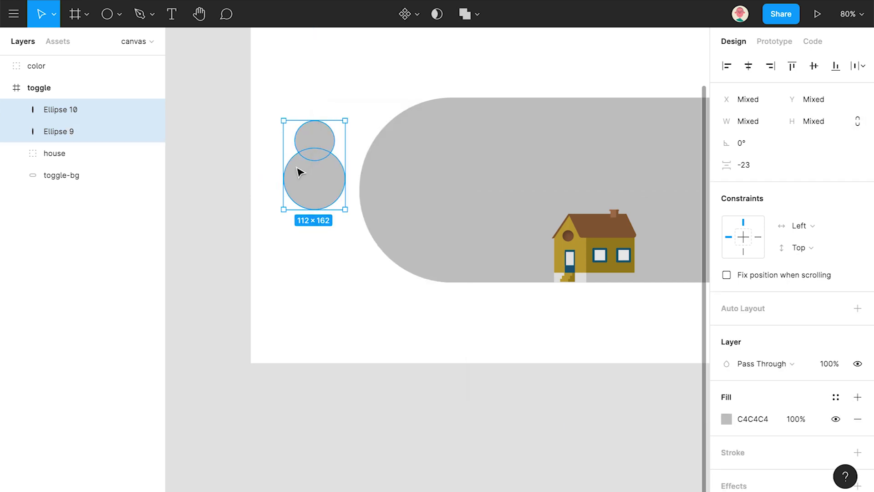
key("ctrl+e")
Step: Change the tree crown's fill to a lime green shade
scroll(308, 164, "down", 1)
scroll(312, 168, "down", 5, "ctrl")
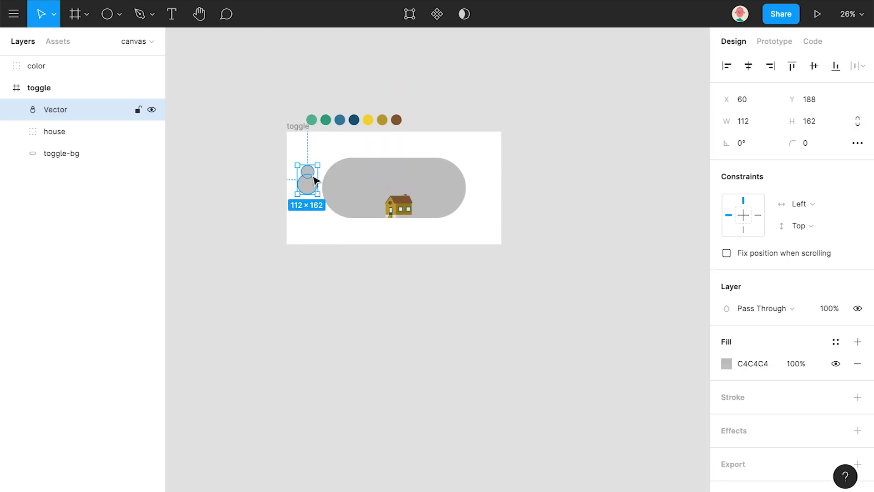
left_click(727, 364)
left_click(566, 353)
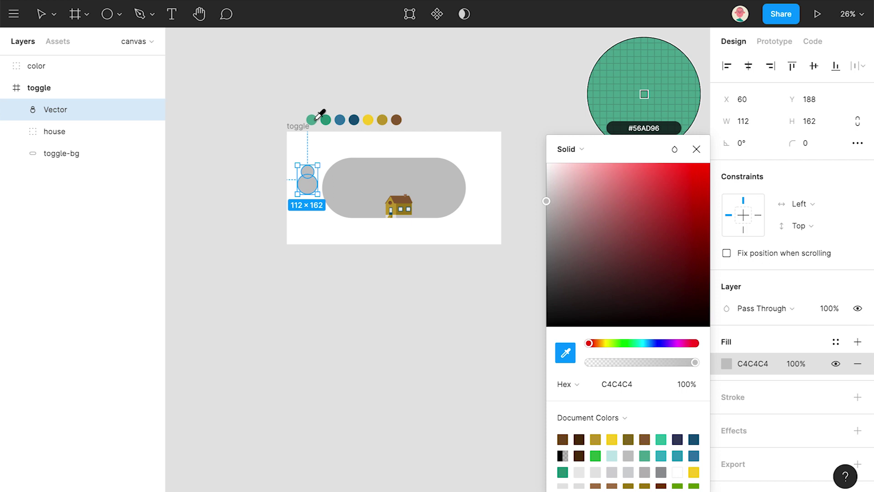
left_click(316, 117)
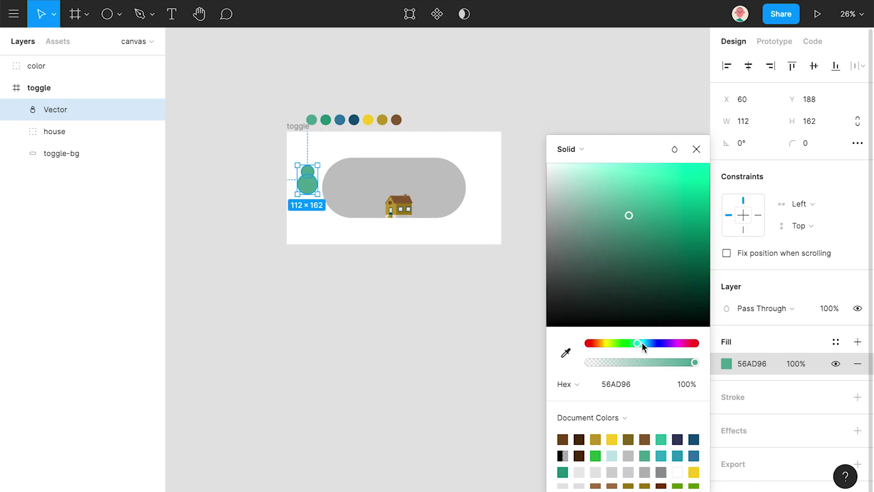
left_click(609, 343)
left_click(669, 177)
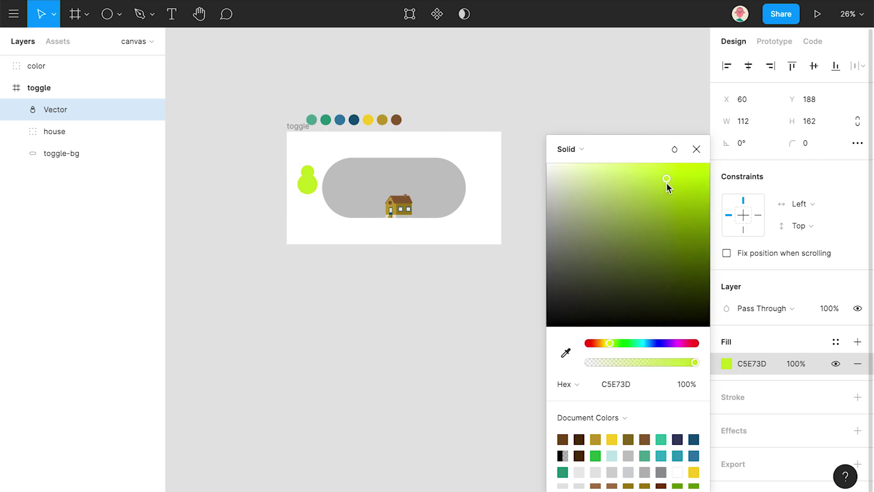
left_click_drag(664, 196, 662, 195)
left_click(697, 150)
left_click(283, 229)
Step: Draw a narrow 9 × 90 rectangle for the tree trunk beside the green crown
scroll(295, 177, "up", 5)
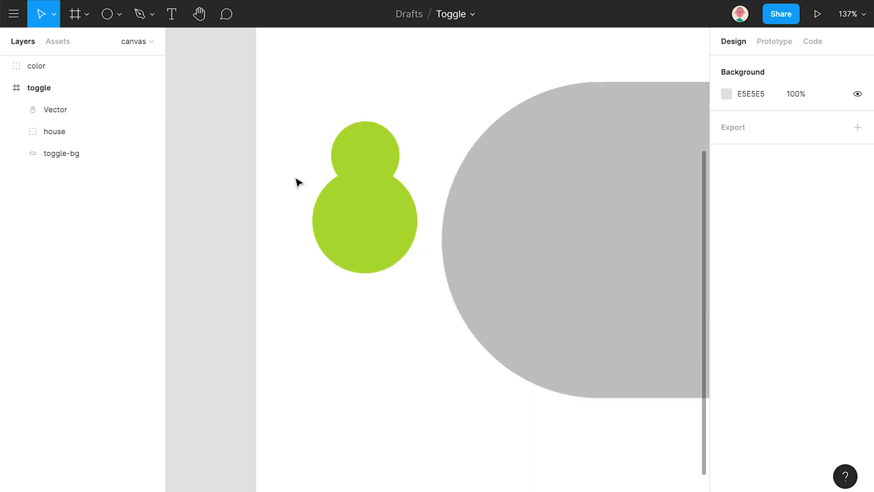
left_click(120, 14)
left_click(108, 43)
left_click_drag(294, 97, 305, 171)
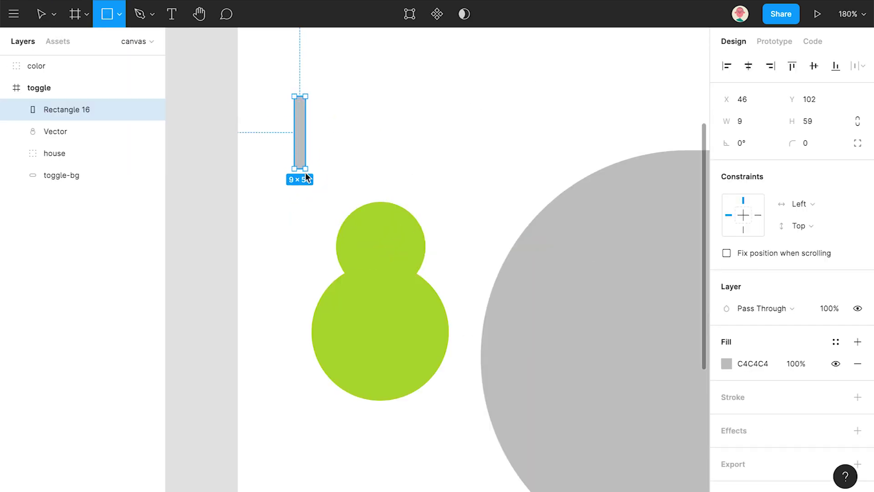
left_click_drag(306, 211, 306, 211)
left_click(332, 146)
left_click(306, 130)
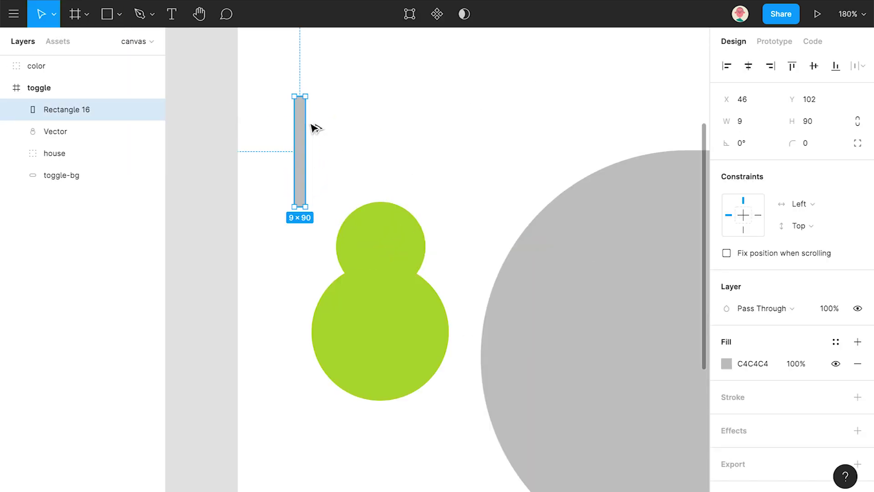
Step: Duplicate the trunk rectangle and shape the copy into a slim 4.1 × 40.55 branch tilted about -40°
left_click_drag(304, 126, 336, 115, "alt")
left_click_drag(345, 84, 364, 119)
scroll(368, 101, "up", 1)
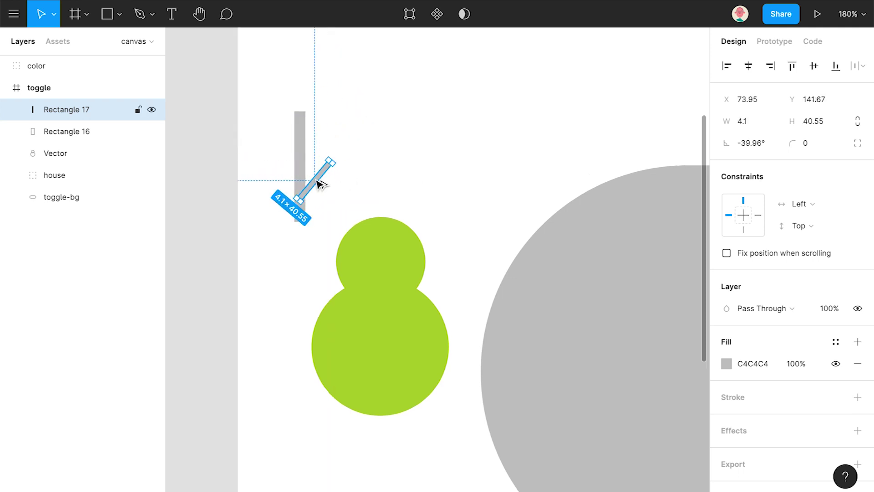
Step: Set the branch's height to 30, attach it to one side of the trunk, and put a copy rotated about 41.56° on the other side
scroll(501, 226, "up", 2)
type("30")
key("Return")
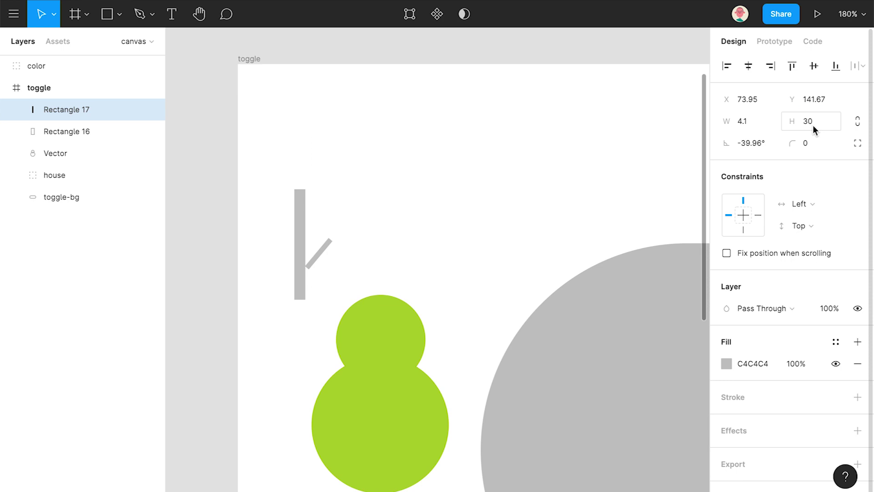
left_click_drag(326, 250, 293, 243)
scroll(297, 246, "up", 3)
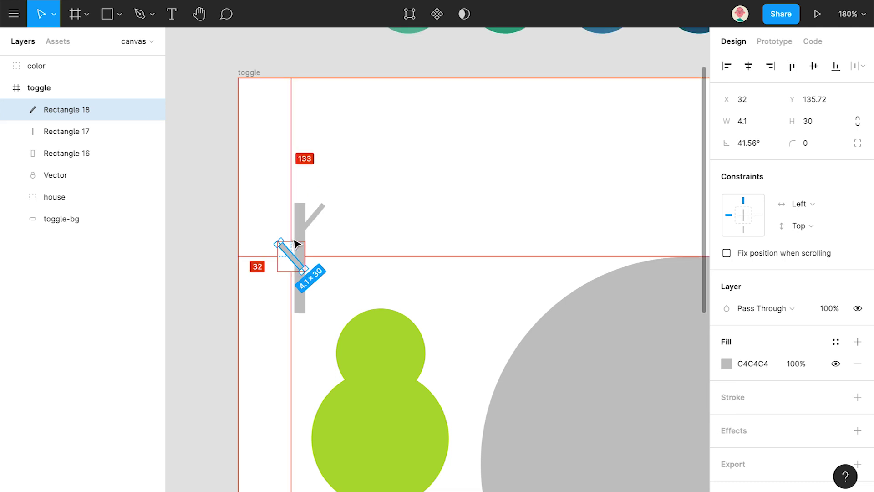
Step: Flatten the trunk and its two branches into a single vector
left_click(327, 213)
left_click(298, 239, "shift")
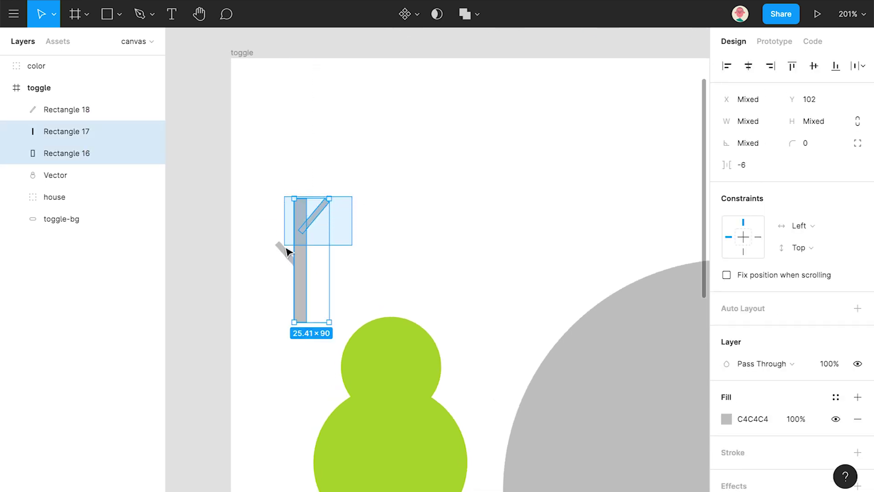
left_click(288, 257, "shift")
key("ctrl+e")
scroll(425, 241, "down", 2)
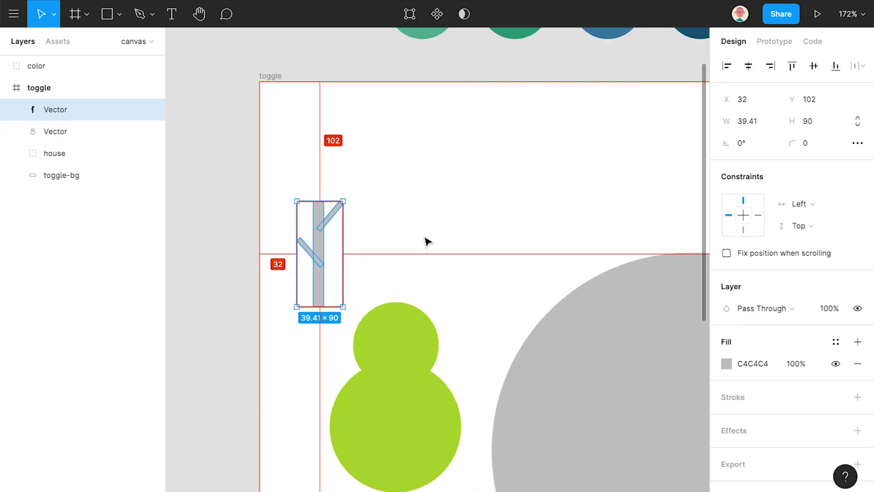
Step: Fill the trunk with the brown 8C5F3B sampled from the palette circles
scroll(441, 244, "up", 2)
scroll(427, 255, "down", 4)
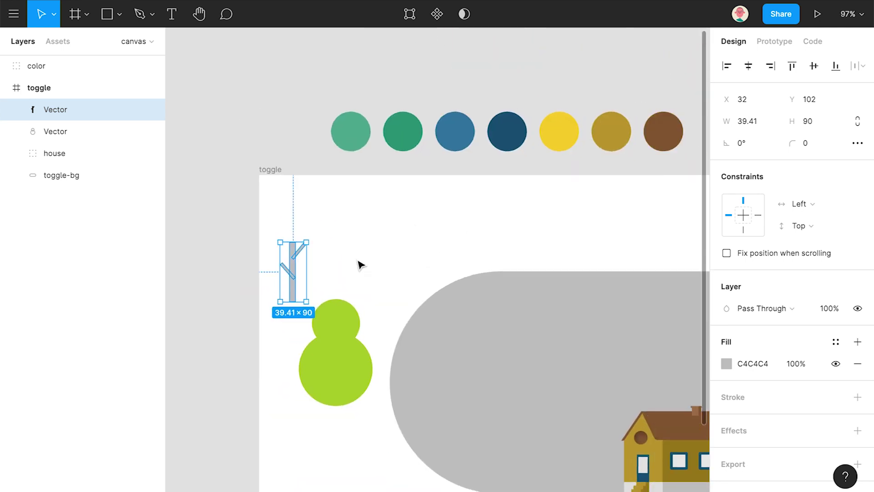
left_click(726, 363)
left_click(566, 352)
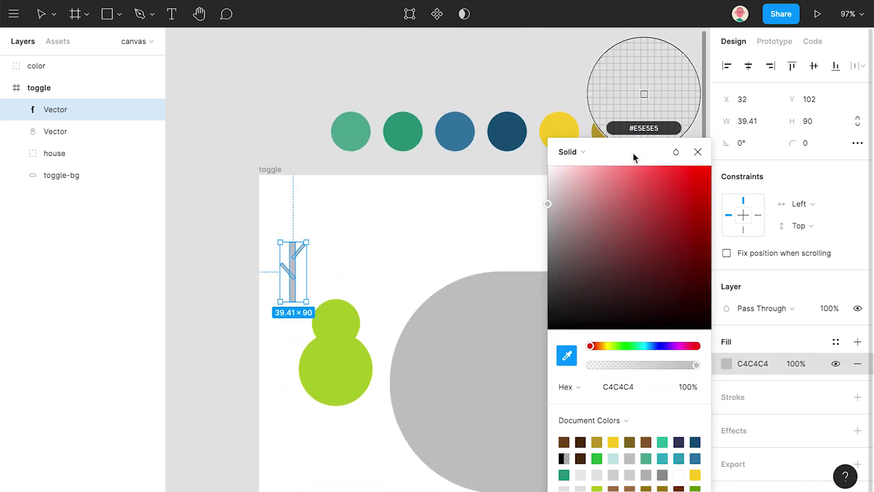
left_click(662, 137)
left_click(411, 226)
Step: Center the brown trunk over the lower part of the green crown and stretch its height to 120
left_click_drag(293, 288, 325, 397)
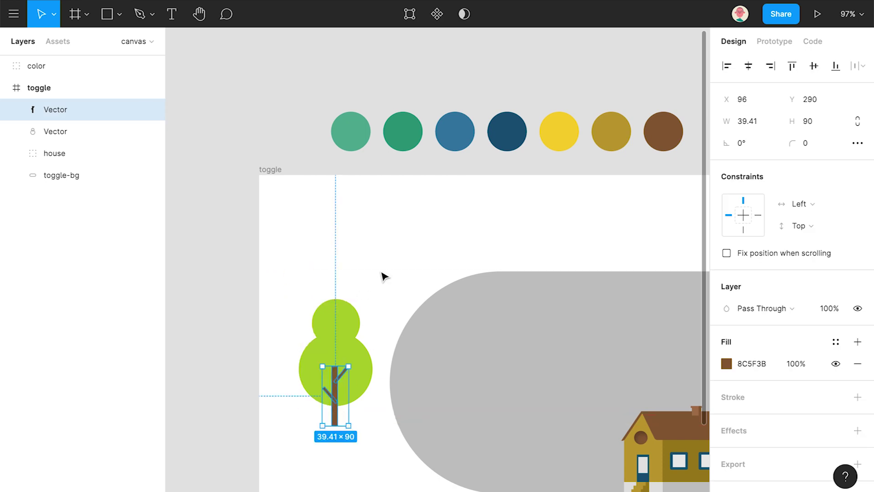
left_click(385, 277)
scroll(364, 300, "down", 3)
left_click(341, 308)
left_click(305, 279)
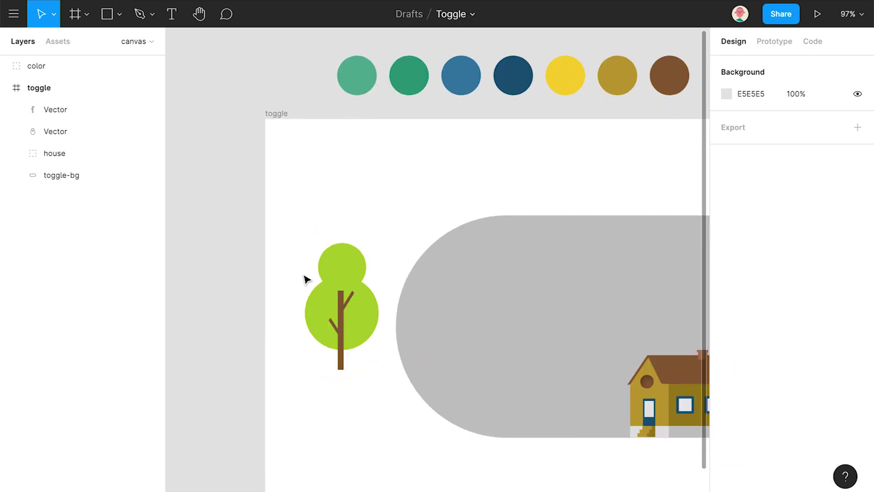
Step: Round the trunk's corners with a radius of 1 and place a copy of it above the toggle shape
left_click(342, 303)
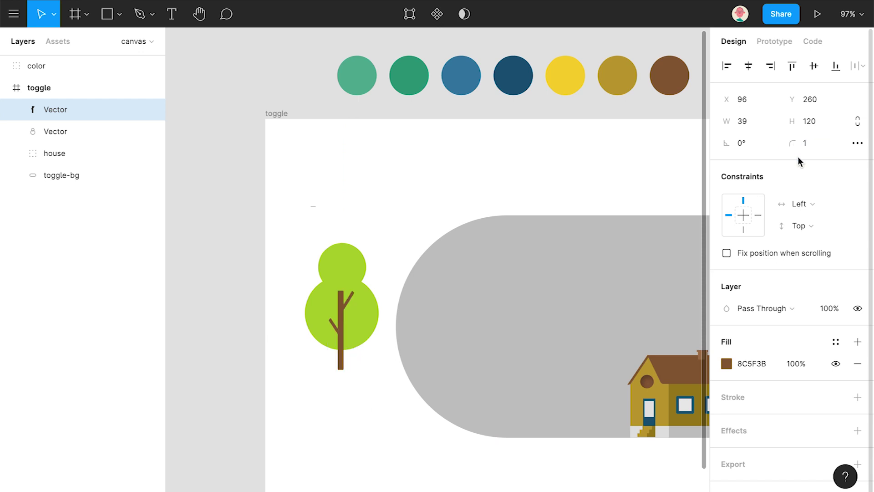
left_click(294, 419)
left_click(345, 316)
left_click(295, 184)
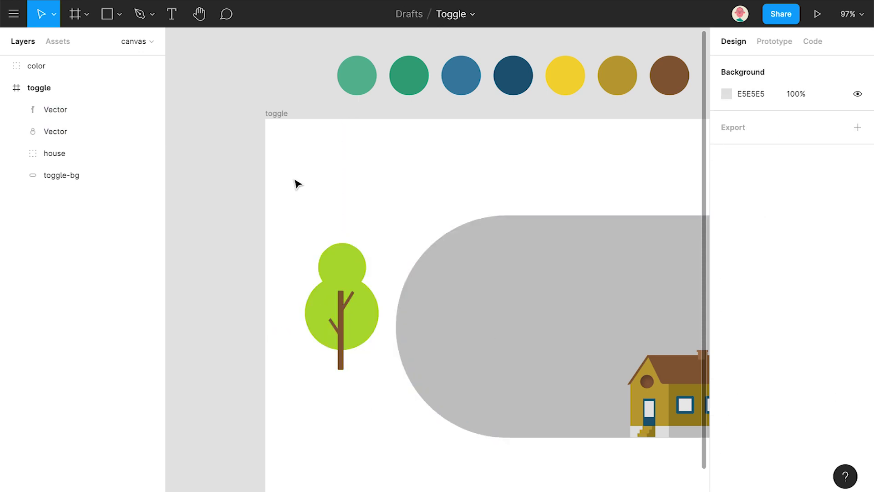
left_click(343, 349)
left_click_drag(342, 349, 436, 197)
Step: Group the green crown with its trunk and name the group tree
left_click(328, 319)
left_click(341, 312, "shift")
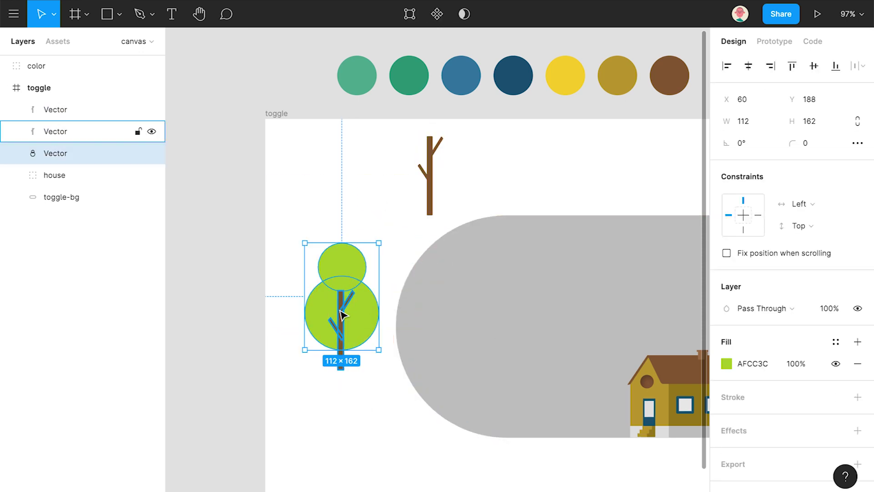
key("ctrl+g")
double_click(60, 132)
type("tree")
key("Return")
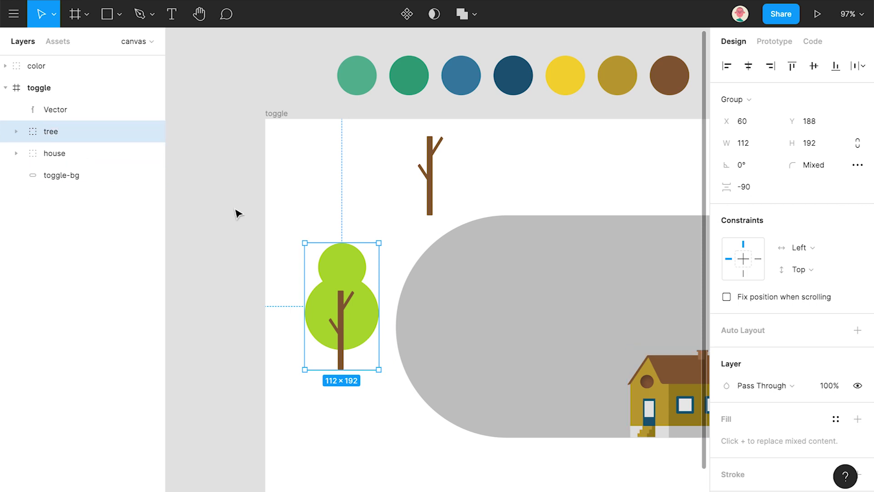
Step: Draw a small rectangle about 17 × 4 for a twig beside the copied trunk's upper branch
left_click(430, 169)
key("shift+2")
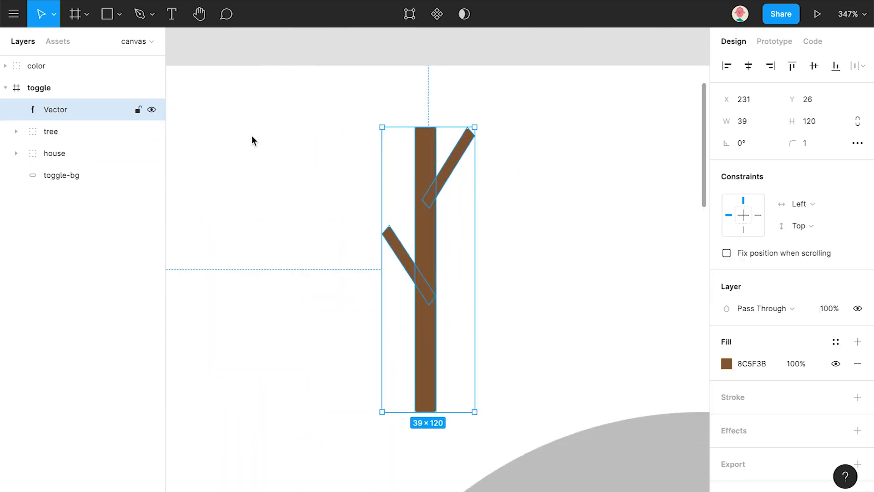
double_click(458, 168)
left_click(176, 15)
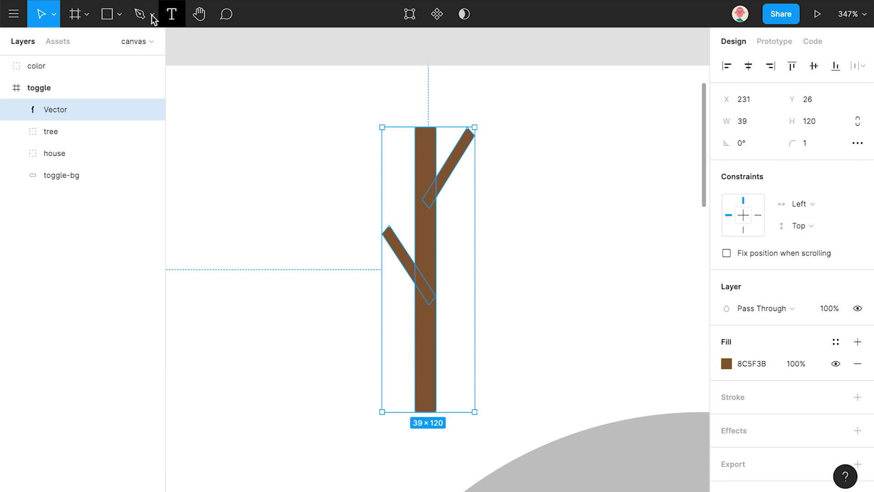
left_click_drag(495, 172, 500, 178)
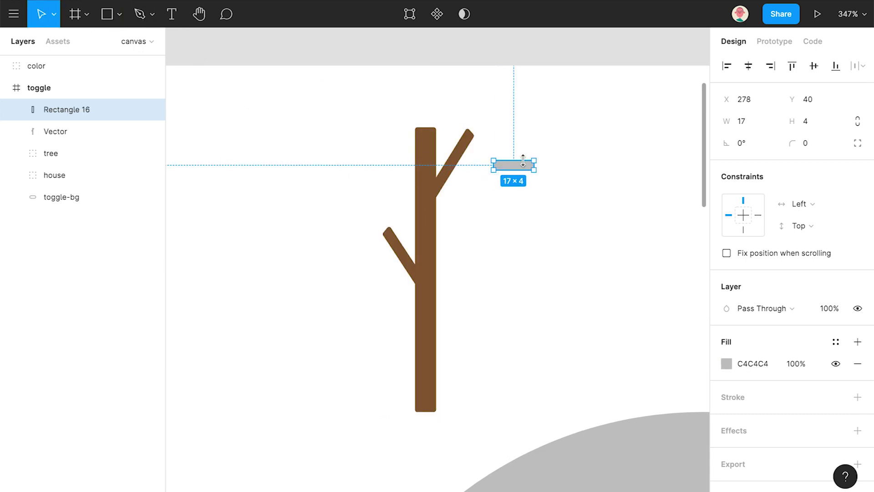
Step: Fill the twig with the trunk's brown 8C5F3B, then attach it and a copy as angled 17 × 2 twigs to the two branches
left_click(726, 363)
left_click(566, 349)
left_click(427, 228)
left_click(493, 191)
left_click(481, 146)
left_click_drag(485, 150, 363, 218)
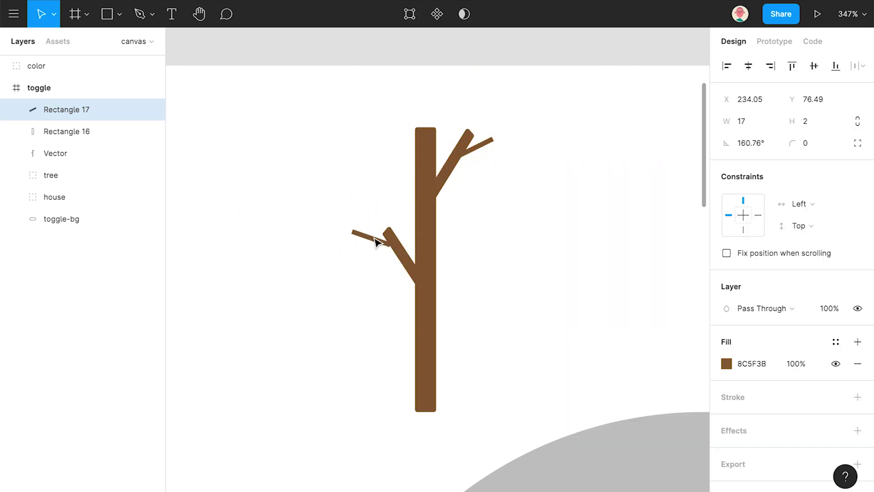
left_click(453, 234)
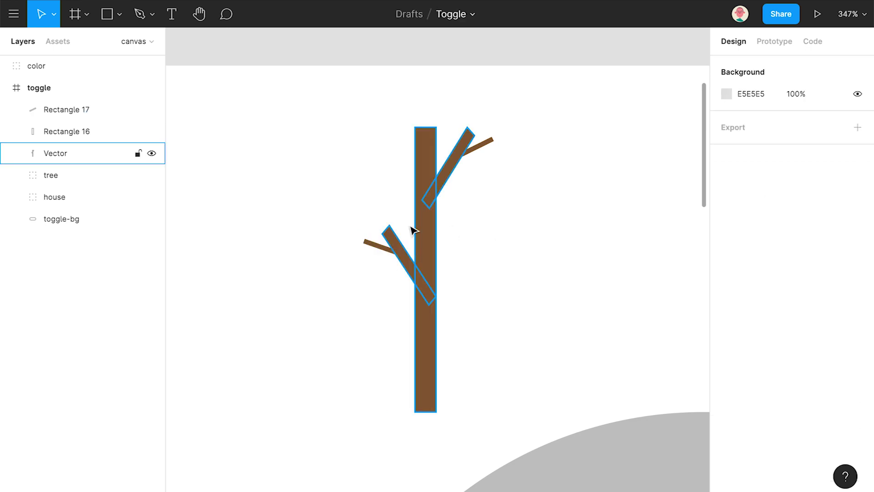
Step: Draw a 4 × 22 rectangle beside the trunk for a third branch, tilted about -39.4°, with a corner radius of 1
left_click(119, 14)
left_click(111, 43)
mouse_move(465, 228)
left_mouse_down()
mouse_move(449, 263)
mouse_move(466, 276)
mouse_move(496, 231)
left_mouse_up()
left_click(807, 145)
type("2")
key("Return")
left_click(808, 144)
type("1")
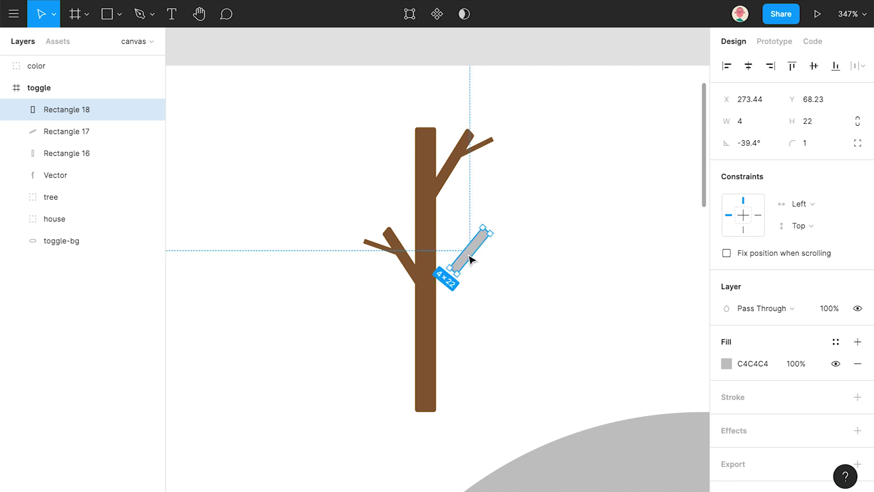
Step: Attach the third branch to the trunk's lower right side and fill it with the trunk's brown 8C5F3B
left_click_drag(470, 255, 444, 313)
left_click(727, 364)
left_click(565, 354)
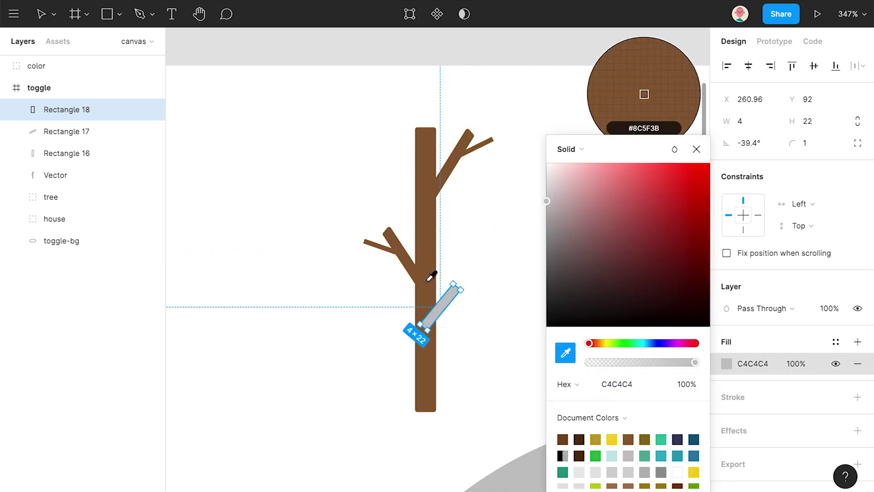
left_click(433, 277)
left_click(484, 260)
Step: Flatten the copied trunk, its twigs and the new branch into one vector
scroll(485, 261, "down", 2)
scroll(485, 262, "down", 2)
left_click_drag(519, 161, 414, 300)
key("ctrl+e")
key("Escape")
scroll(449, 260, "down", 2)
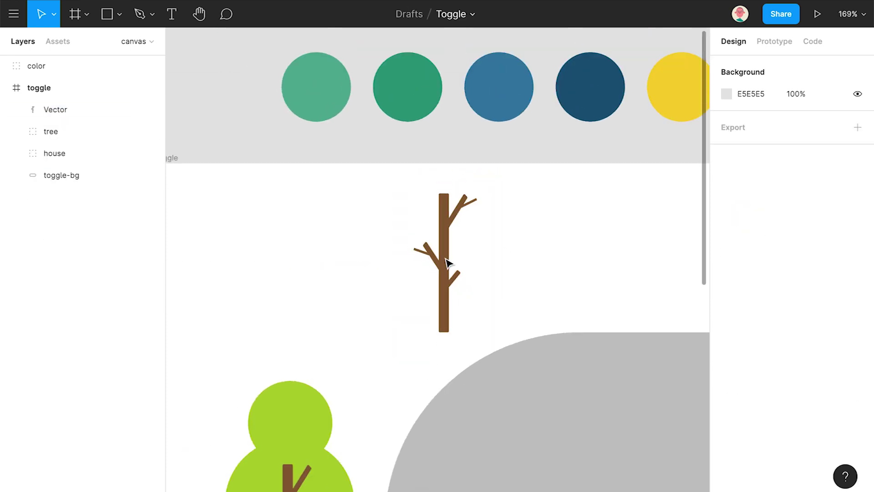
Step: Draw a circle about 94 × 94 and place it over the branched trunk as a second tree crown
left_click(120, 14)
left_click(109, 93)
mouse_move(239, 132)
left_mouse_down()
mouse_move(353, 248)
mouse_move(349, 243)
left_mouse_up()
mouse_move(278, 184)
left_mouse_down()
mouse_move(328, 216)
mouse_move(442, 248)
mouse_move(453, 240)
mouse_move(433, 238)
left_mouse_up()
Step: Fill the circle with orange DF8E44 and send it behind the branched trunk
left_click(727, 363)
left_click(597, 343)
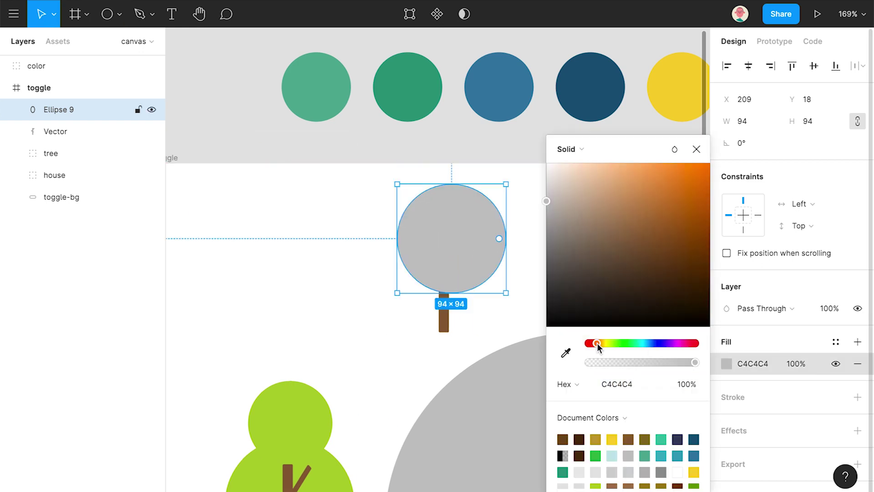
left_click(661, 179)
left_click(660, 183)
left_click_drag(73, 110, 74, 144)
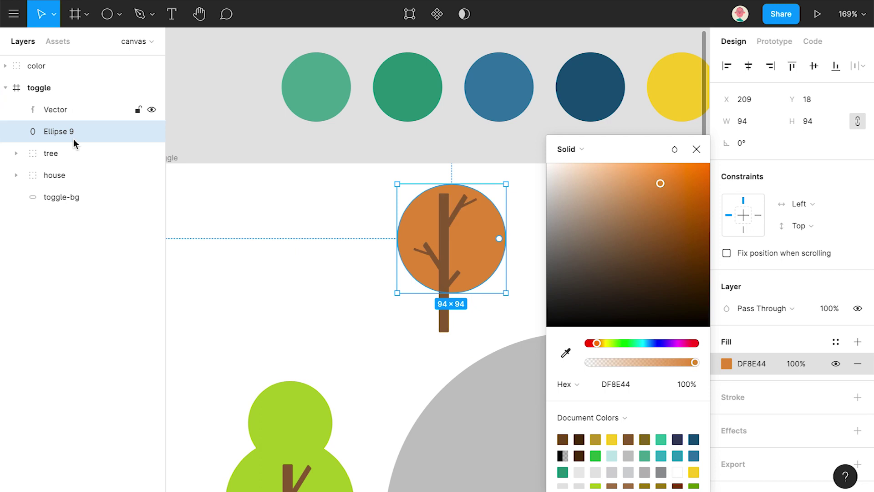
Step: Resize the orange crown to about 105 × 108 and keep it centered around the trunk
left_click_drag(480, 251, 474, 248)
left_click_drag(445, 185, 447, 171)
left_click(568, 260)
scroll(569, 263, "down", 2)
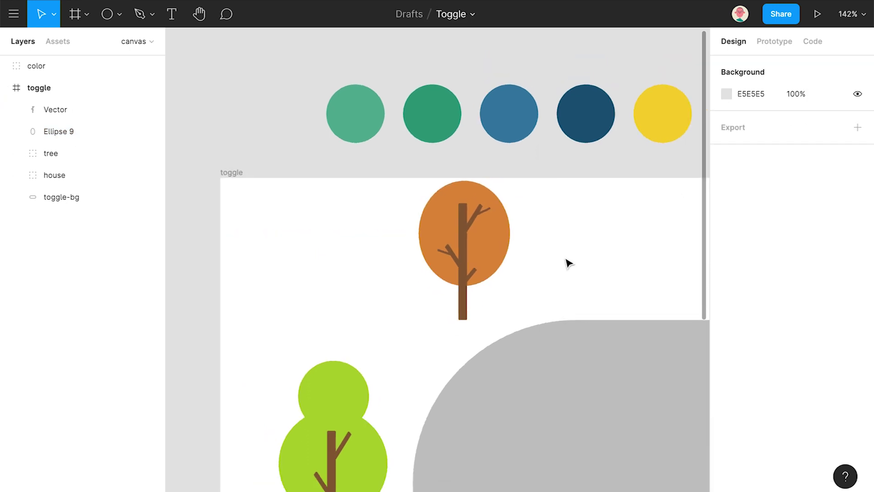
left_click_drag(422, 386, 411, 334)
left_click(497, 177)
left_click_drag(498, 177, 505, 175)
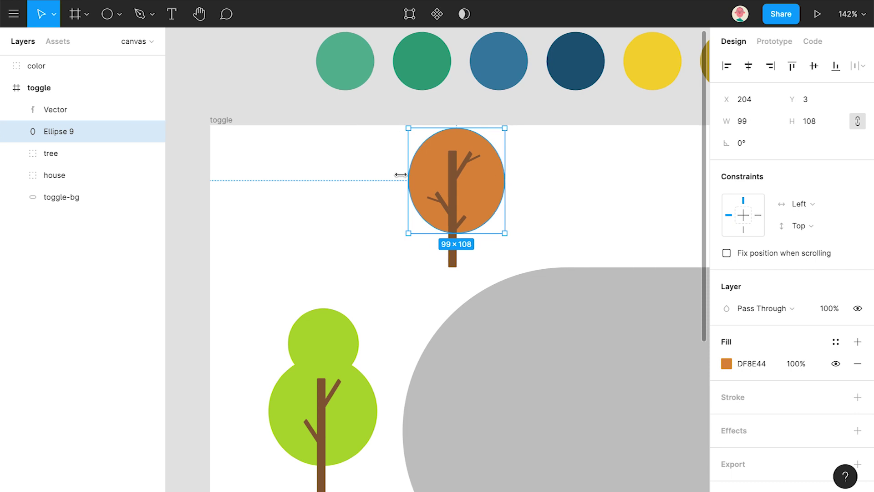
left_click(569, 224)
left_click(480, 196)
Step: Change the round crown's fill to the yellow shade DFBD44
scroll(480, 195, "up", 2)
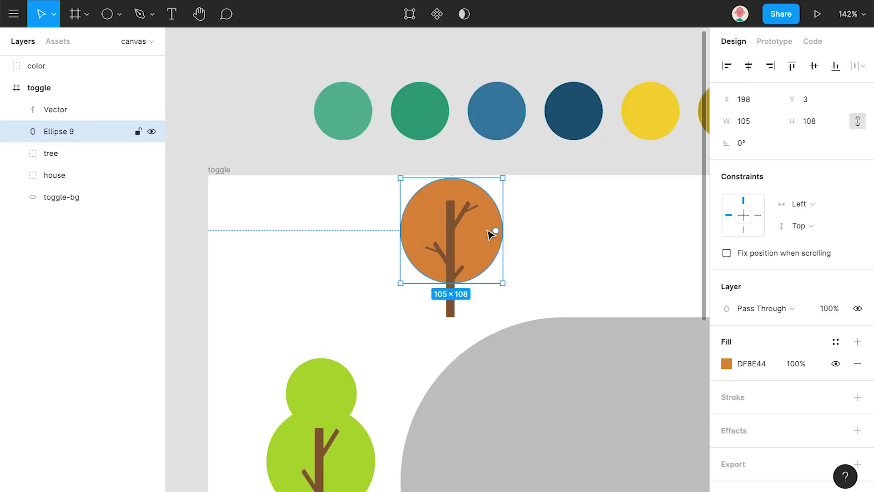
left_click(727, 364)
left_click(602, 343)
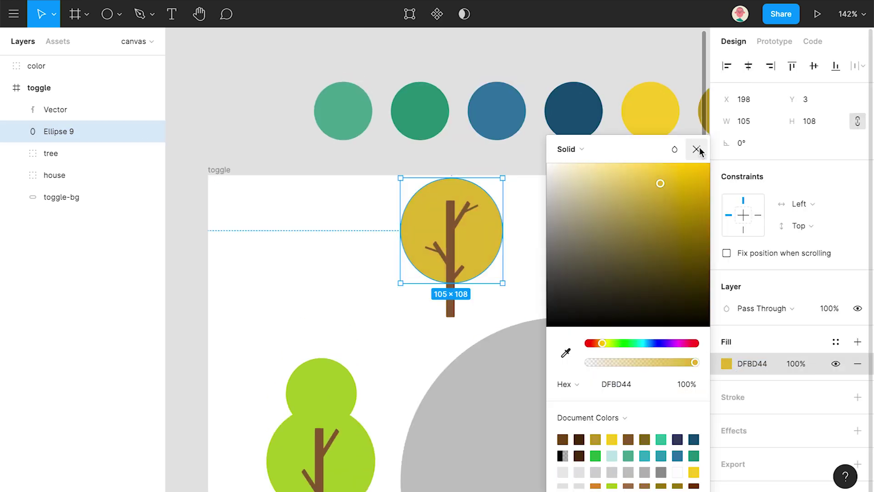
left_click(704, 146)
left_click(558, 254)
Step: Move the simple trunk off the green crown and put the more branched trunk in its place
scroll(478, 252, "down", 1)
left_click(454, 236)
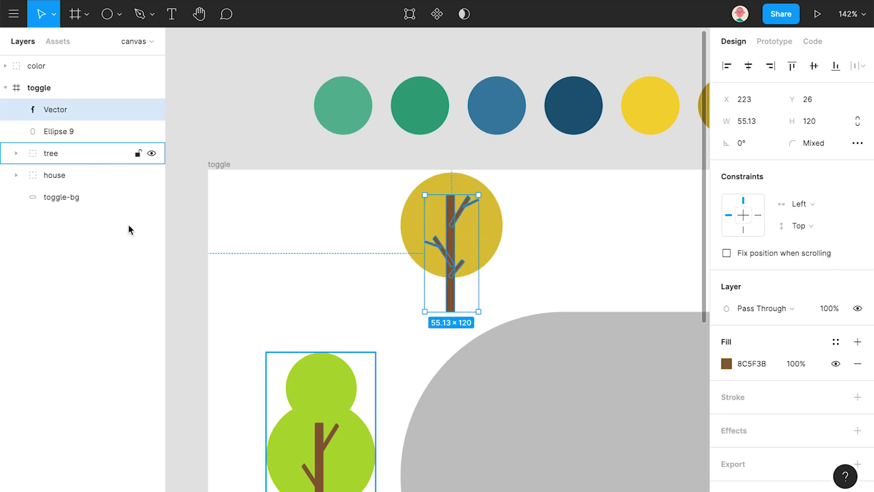
left_click(15, 153)
left_click(60, 176)
left_click_drag(320, 453, 363, 254)
left_click_drag(451, 269, 340, 445)
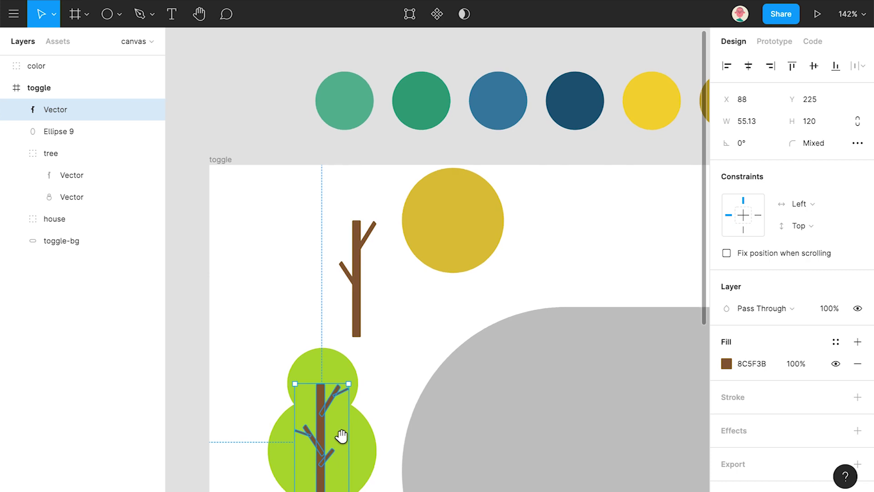
Step: Lower the branched trunk on the green crown, put its layer inside the tree group and take the simple trunk's layer out
scroll(349, 322, "down", 3)
left_click_drag(348, 321, 337, 347)
left_click_drag(43, 116, 58, 183)
left_click_drag(69, 153, 69, 122)
Step: Position the simple trunk on the yellow crown and layer it in front of the circle
left_click_drag(382, 178, 475, 166)
left_click_drag(70, 107, 64, 139)
left_click(16, 155)
left_click(54, 155)
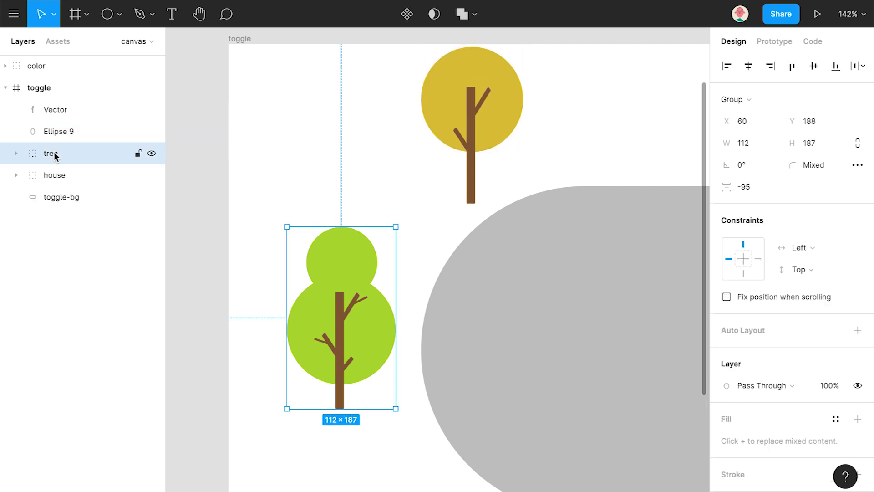
left_click_drag(472, 133, 473, 128)
Step: Group the yellow crown with its trunk as tree2 and rename the green tree's group to tree1
left_click(517, 140, "shift")
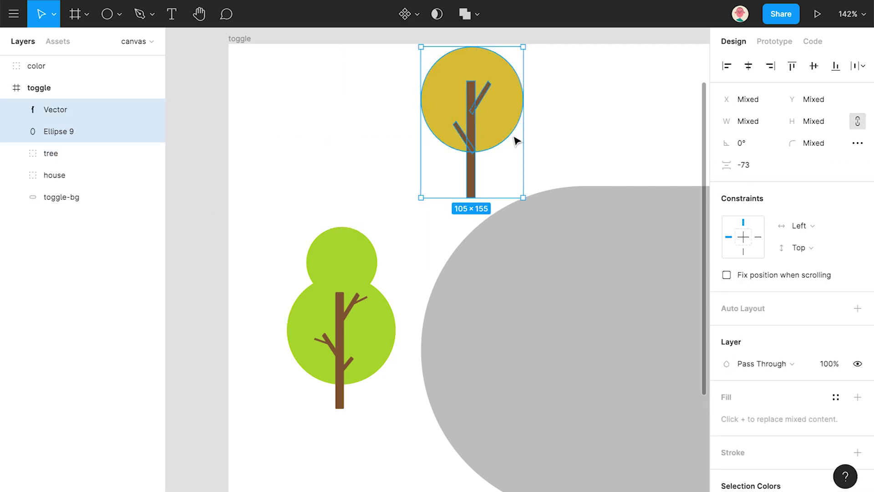
key("ctrl+g")
left_click(75, 110)
type("tree2")
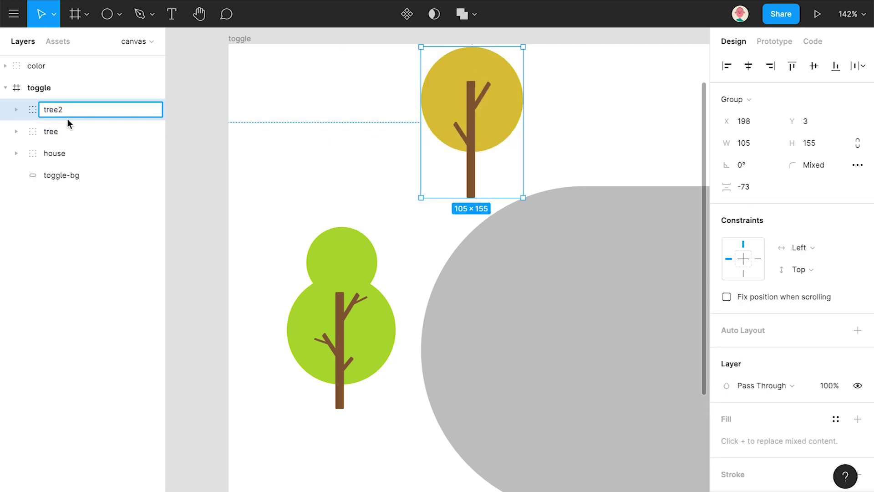
double_click(67, 132)
left_click(233, 139)
Step: Place both trees on the toggle shape beside the house and duplicate them into an alternating row with three of each kind
scroll(468, 250, "down", 5)
left_click_drag(482, 184, 481, 278)
left_click_drag(410, 278, 581, 324)
left_click_drag(468, 285, 535, 334)
left_click_drag(584, 322, 503, 290)
left_click(503, 290)
left_click(52, 109, "shift")
left_click_drag(511, 300, 420, 293)
Step: Fine-tune the horizontal spacing of the trees around the house
left_click(615, 328)
left_click(611, 295)
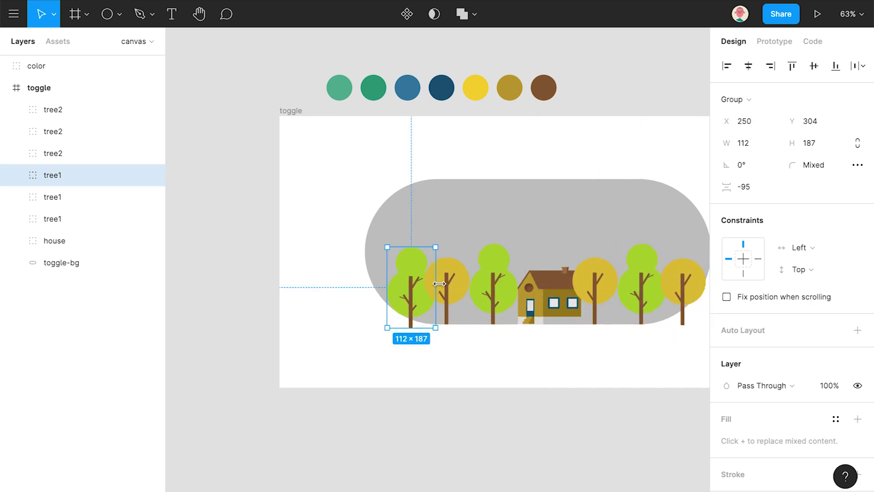
left_click(455, 288)
left_click(605, 288)
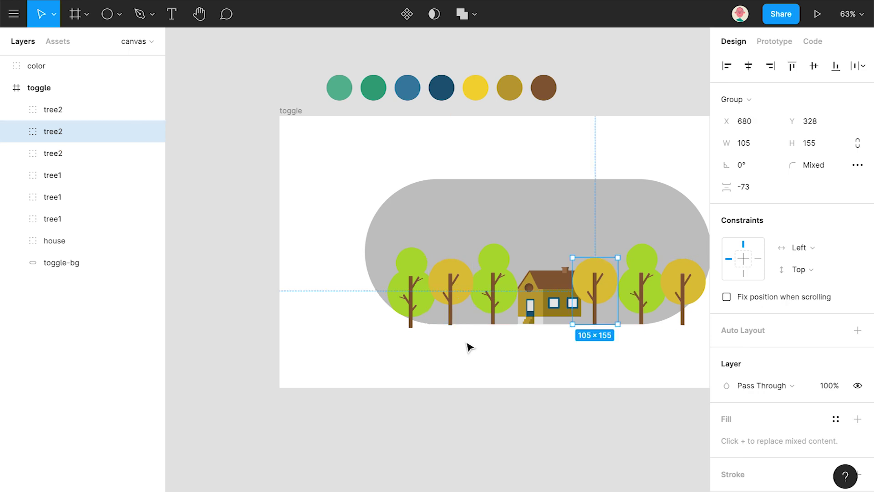
Step: Bring the house group in front of all the trees in the layer order
left_click(53, 110)
left_click(52, 244)
left_click_drag(53, 245, 68, 111)
left_click(522, 403)
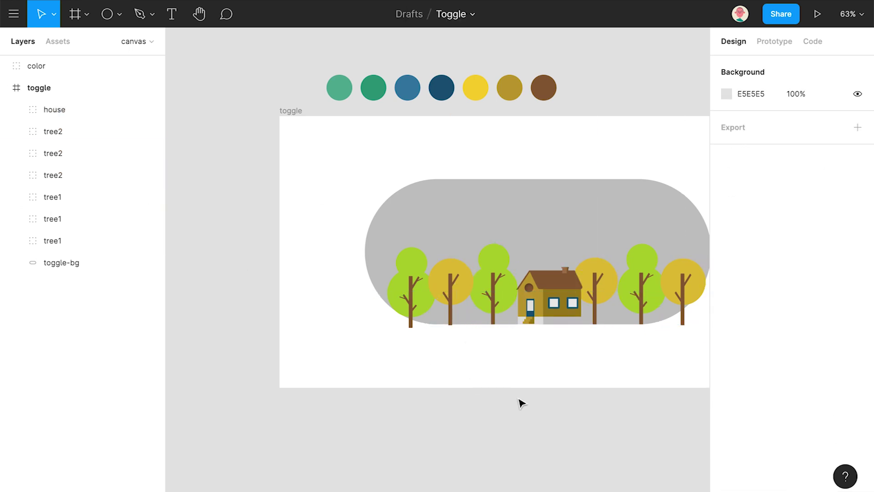
Step: Rename the green tree just left of the house as Ltree3
scroll(495, 327, "up", 3)
left_click(382, 236)
left_click(59, 178)
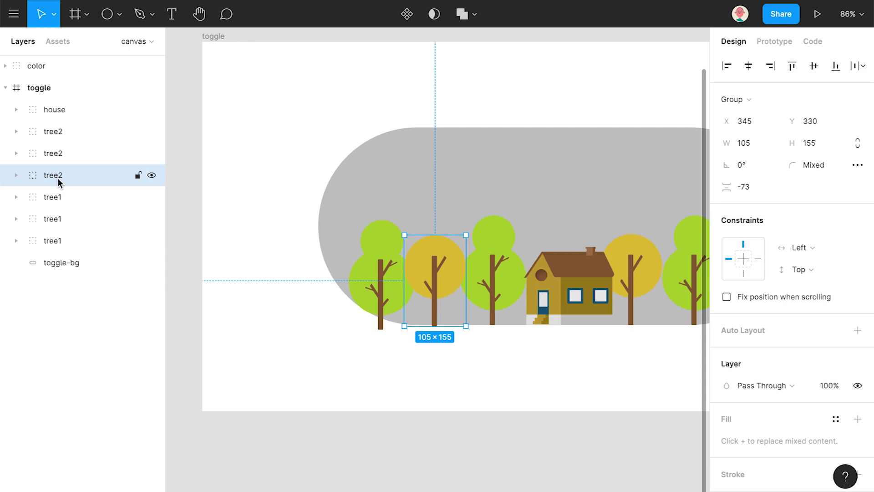
left_click(57, 218)
left_click(58, 196)
left_click(57, 179)
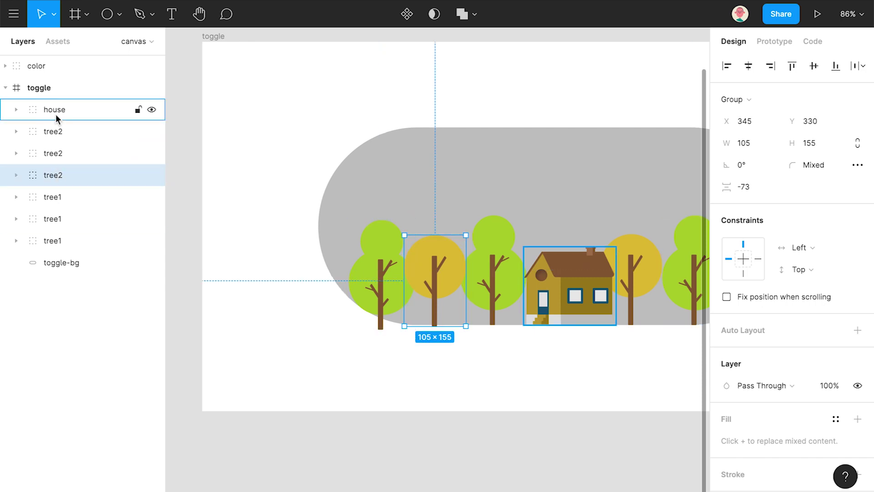
left_click(486, 261)
left_click(441, 261, "shift")
left_click(388, 261, "shift")
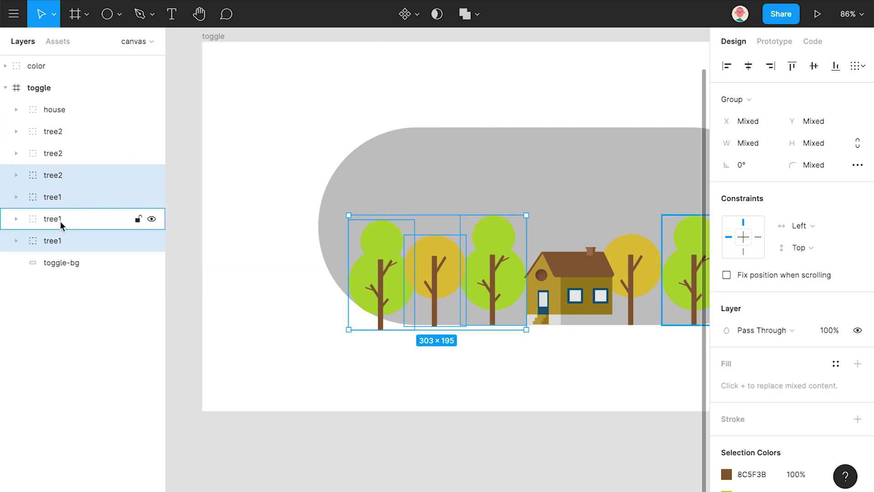
left_click(60, 241, "shift")
double_click(52, 219)
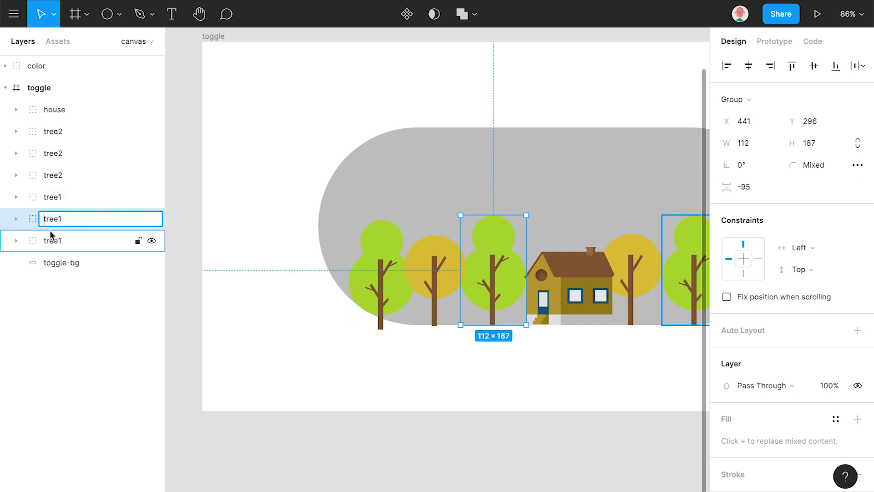
type("l.")
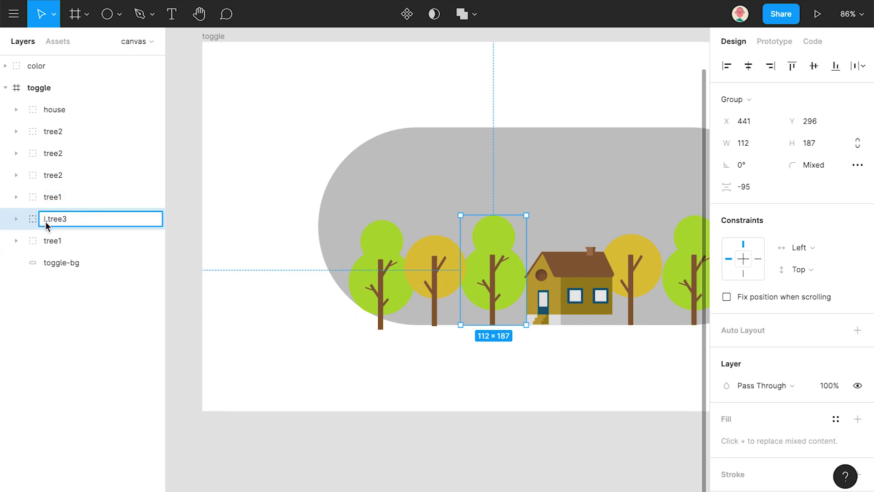
Step: Move the yellow tree left of the house directly above Ltree3 in the layer order and rename it Ltree2
left_click(51, 199)
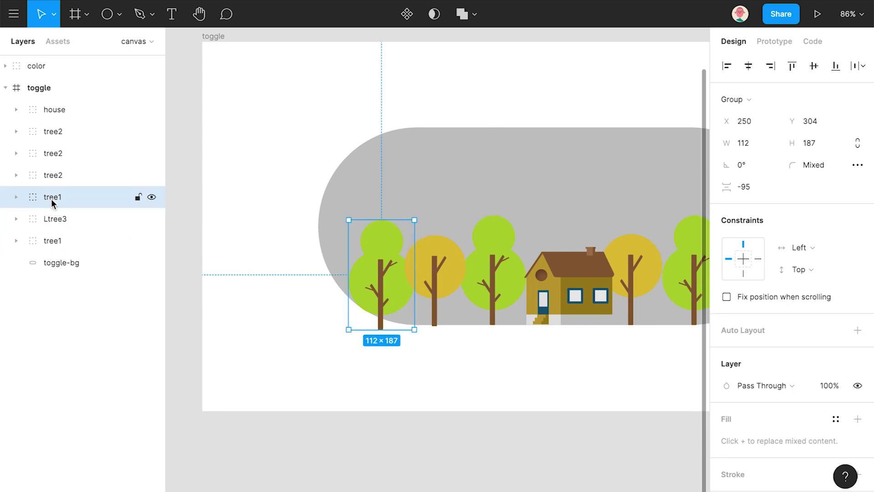
left_click_drag(53, 177, 56, 199)
double_click(56, 198)
key("Left")
type("L")
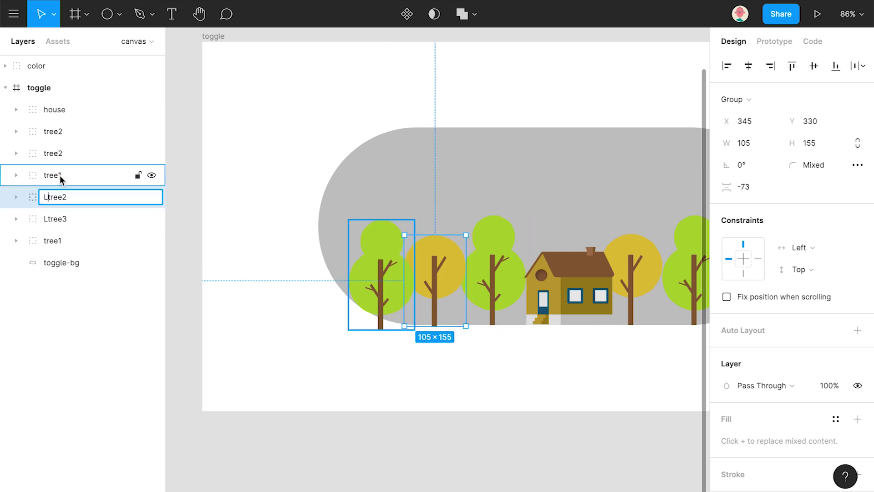
Step: Rename the far-left green tree as Ltree1
double_click(43, 174)
key("Left")
type("L")
left_click(70, 278)
Step: Move the remaining tree1 layer above the left trees' layers and rename the yellow tree next to the house Rtree1
left_click(55, 240)
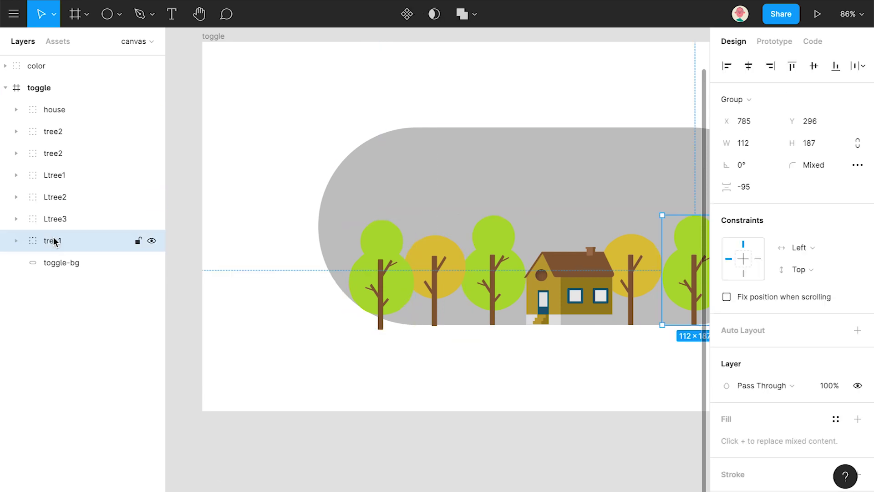
left_click_drag(54, 240, 54, 165)
scroll(459, 257, "right", 3)
left_click(585, 263)
double_click(51, 153)
left_click(42, 157)
type("R")
left_click(70, 154)
key("BackSpace")
type("1")
Step: Rename the far-right yellow tree as Rtree3
double_click(52, 131)
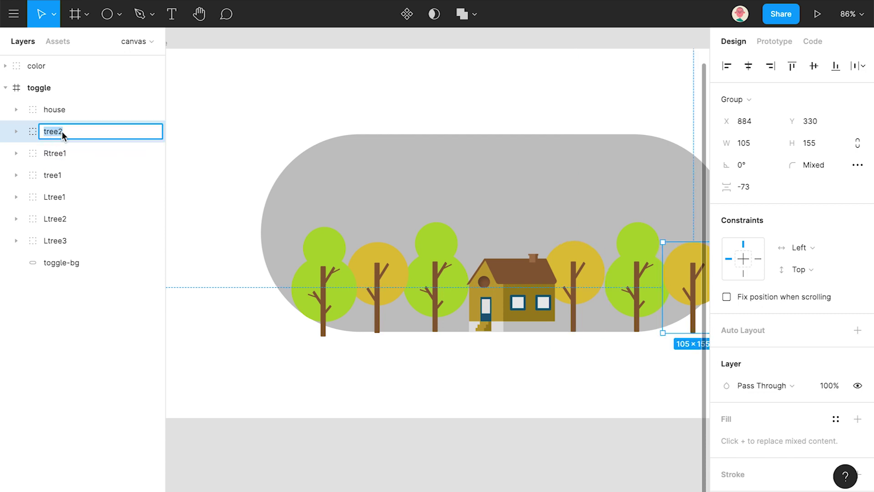
key("BackSpace")
type("3")
left_click(73, 154)
Step: Rename the green tree right of the house as Rtree2
left_click(61, 175)
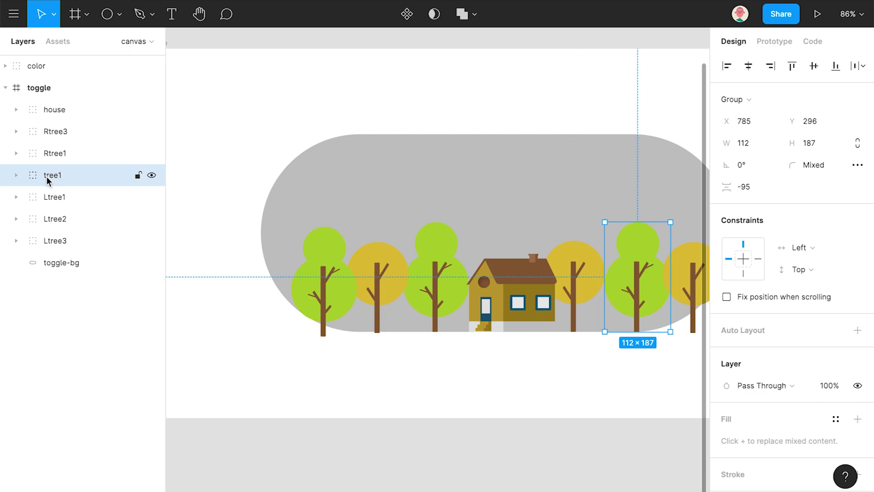
double_click(46, 176)
left_click(45, 176)
type("R")
left_click(73, 178)
key("BackSpace")
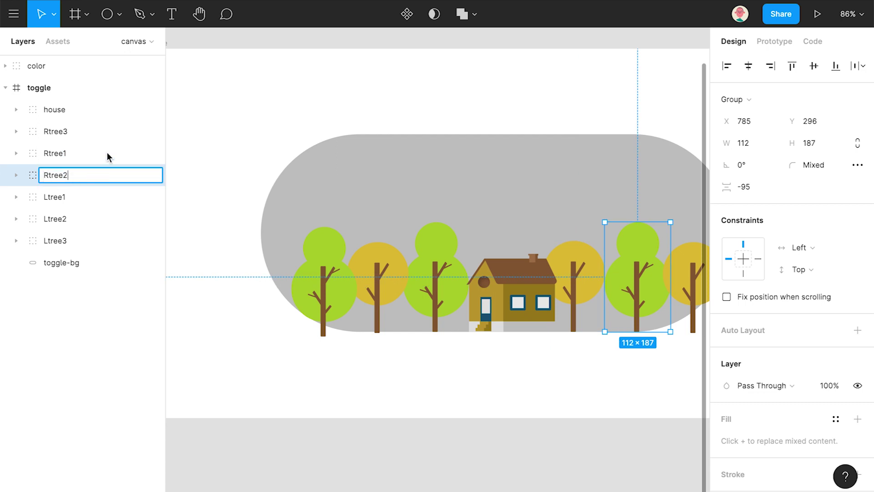
type("2")
left_click(107, 154)
Step: Raise the far-left green tree to the same baseline as the other green trees
left_click_drag(319, 300, 320, 295)
Step: Align all six trees by their vertical centers
left_click(61, 132)
right_click(57, 239)
key("Escape")
left_click(55, 131, "shift")
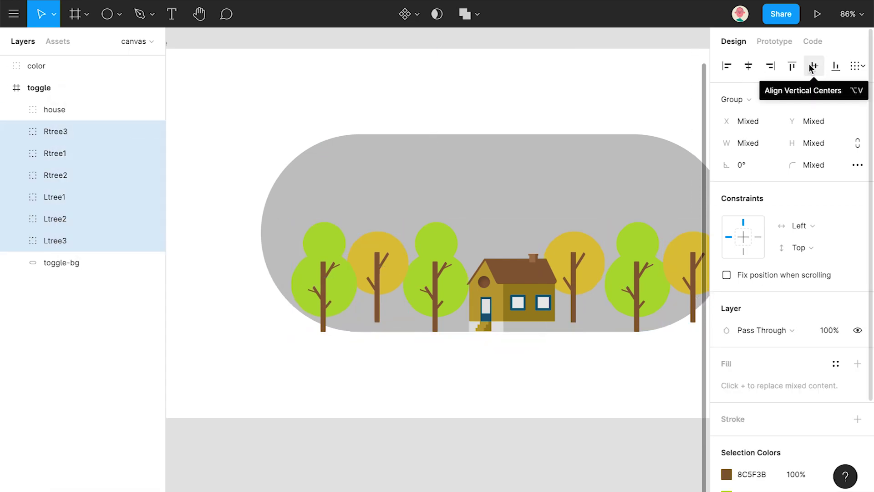
left_click(603, 388)
left_click(578, 276)
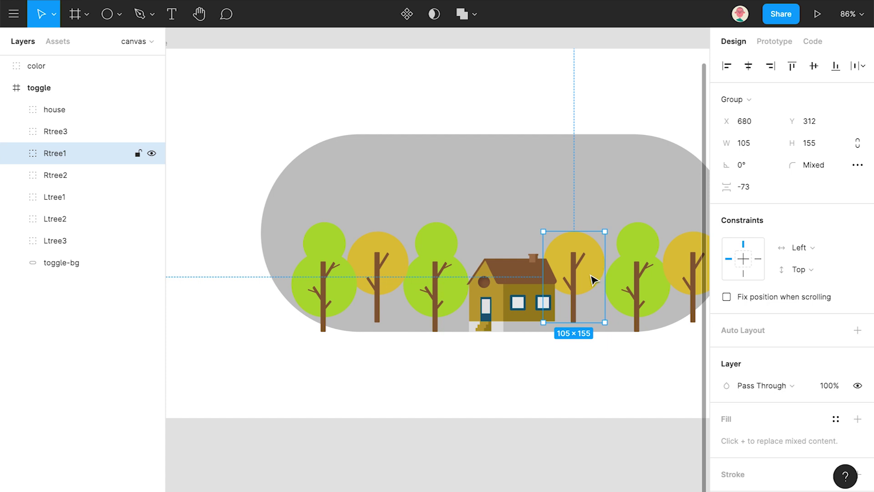
Step: Select all six trees from Ltree3 to Rtree3 and align their bottom edges
left_click(55, 241)
left_click(64, 132, "shift")
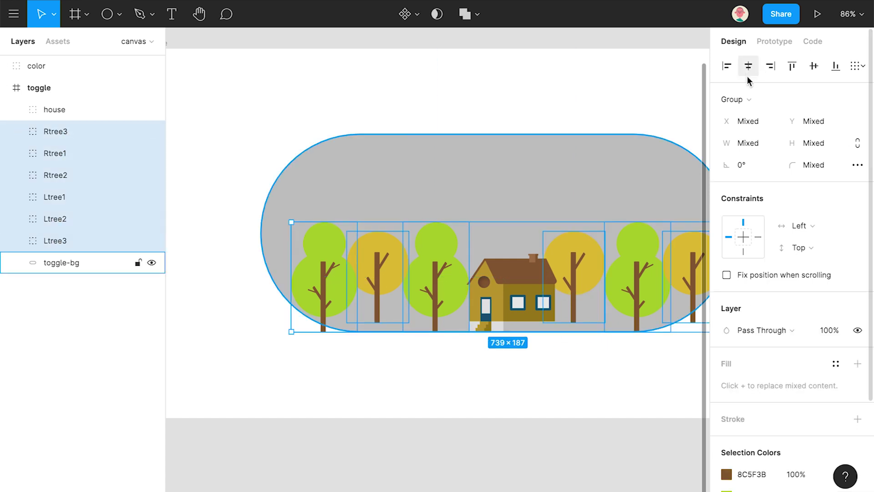
left_click(836, 66)
left_click(616, 365)
Step: Shift Rtree2 and Rtree3 slightly toward the house, to X 772 and X 874
scroll(617, 365, "right", 2)
left_click(587, 318)
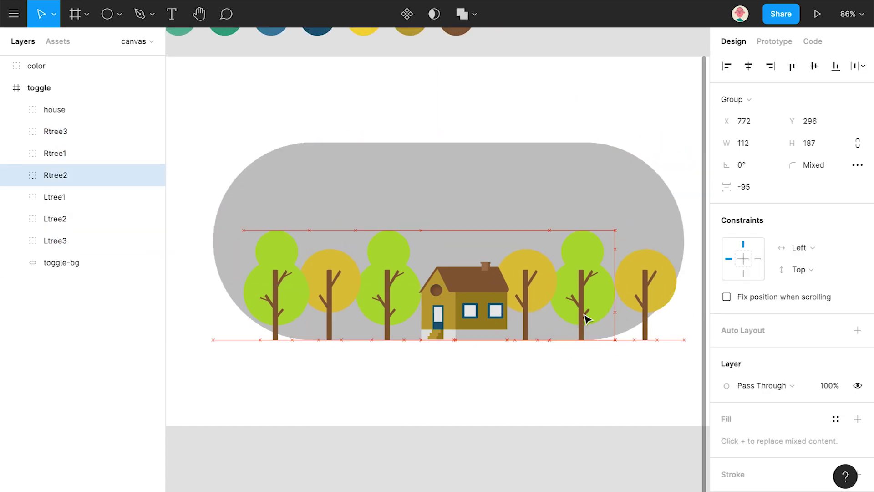
left_click_drag(647, 304, 638, 313)
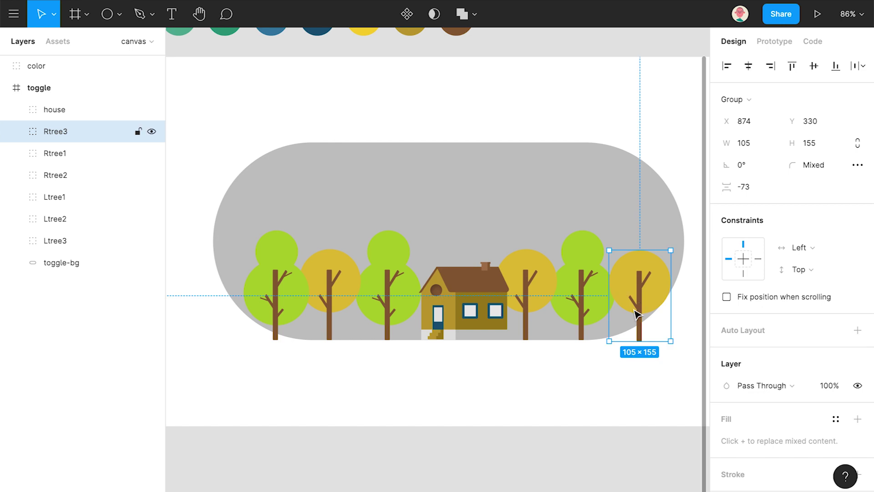
left_click(502, 380)
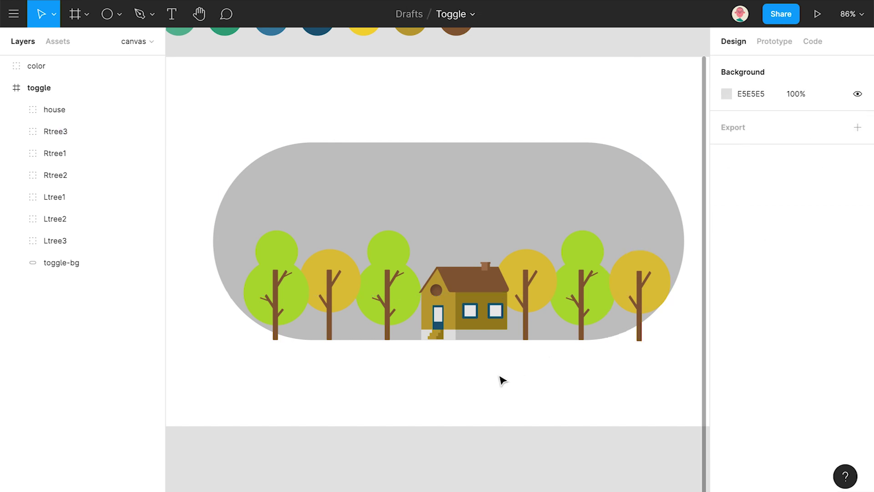
Step: Draw a closed hill outline across the toggle with the Pen tool, with two curved humps, the right one higher, and a flat base
left_click(148, 16)
left_click(213, 291)
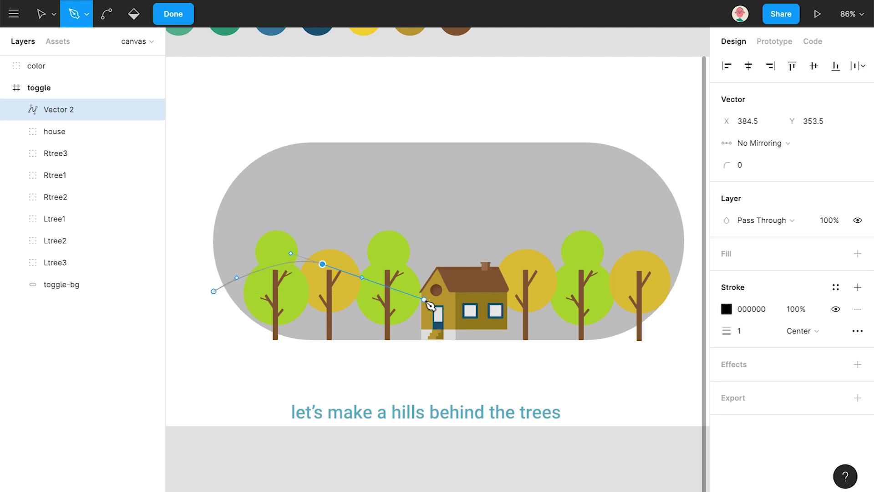
left_click(418, 295)
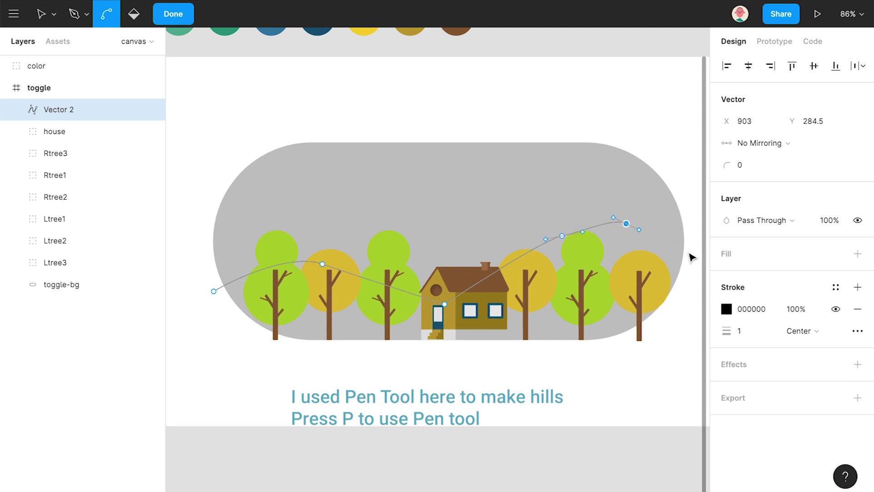
key("ctrl+z")
key("ctrl+z")
key("ctrl+z")
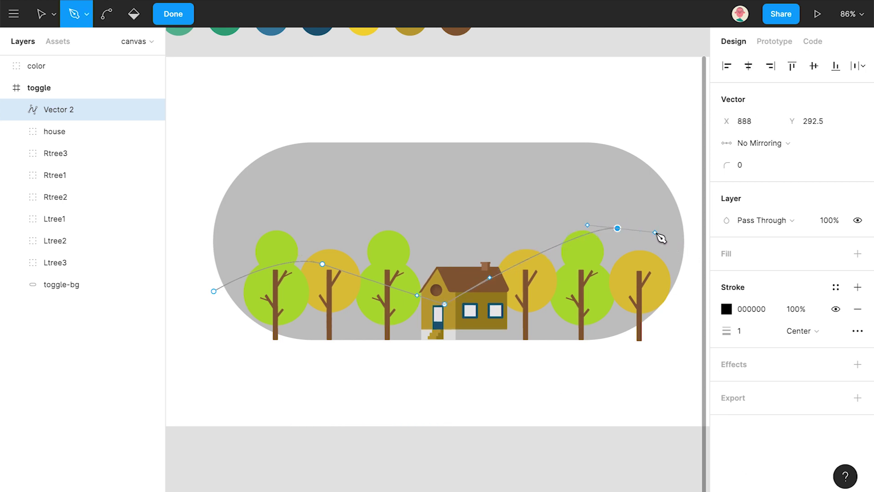
scroll(696, 263, "down", 2)
left_click(689, 290)
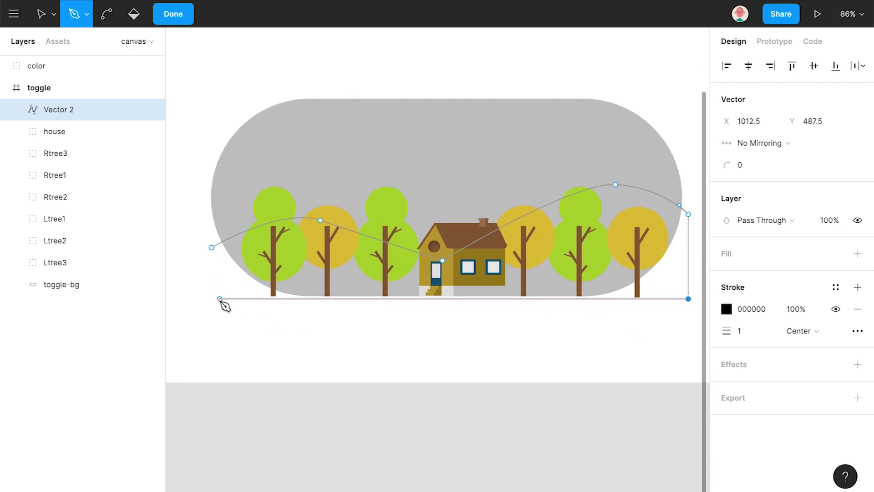
left_click(211, 247)
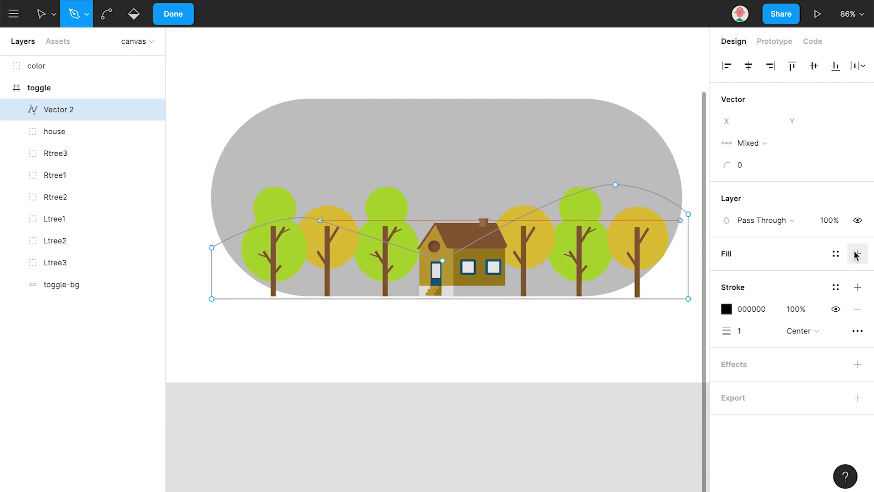
Step: Fill the hill with the light green palette colour 56AD96 and remove its stroke
left_click(858, 254)
left_click(858, 330)
key("Escape")
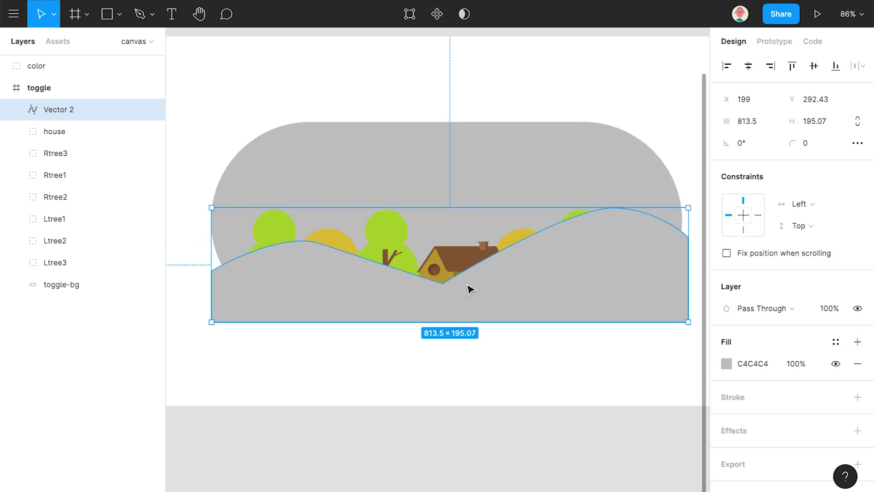
scroll(469, 288, "down", 4)
left_click(727, 363)
left_click(566, 354)
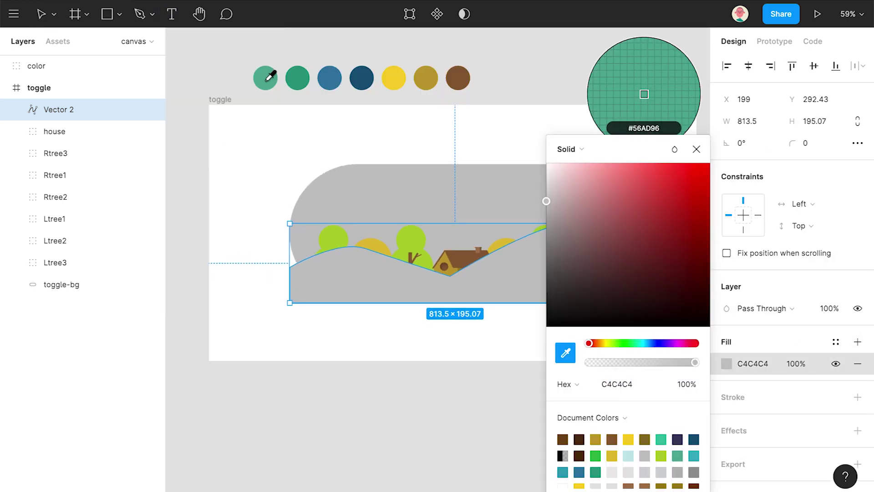
left_click(266, 78)
left_click(697, 148)
Step: Rename the hill front_hill and place it behind the trees, directly above toggle-bg in the layer order
double_click(64, 110)
type("fro")
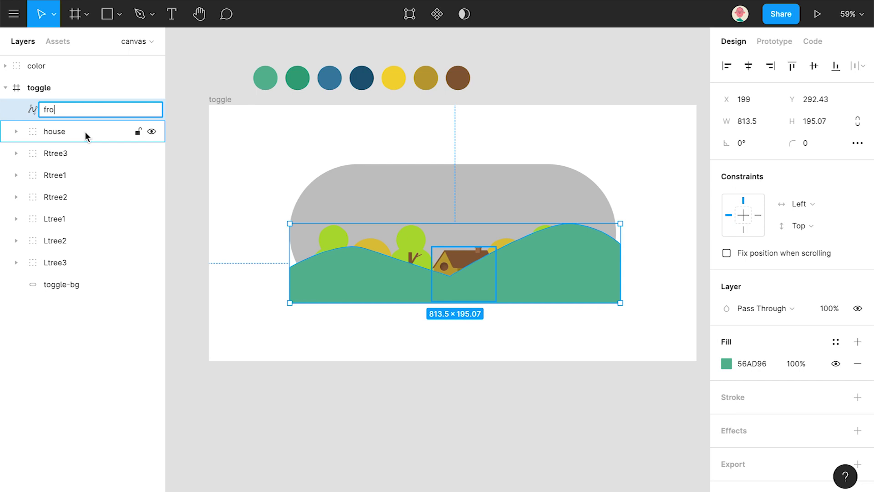
type("nt_hill")
key("Return")
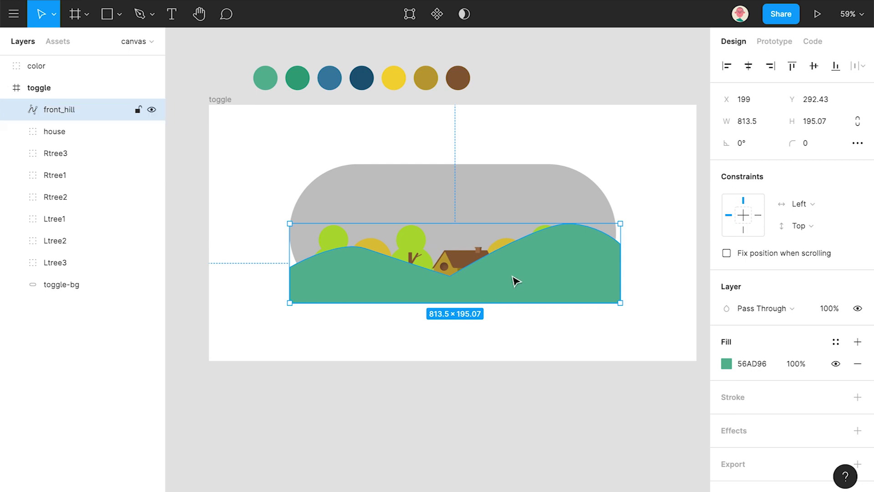
left_click_drag(56, 240, 50, 272)
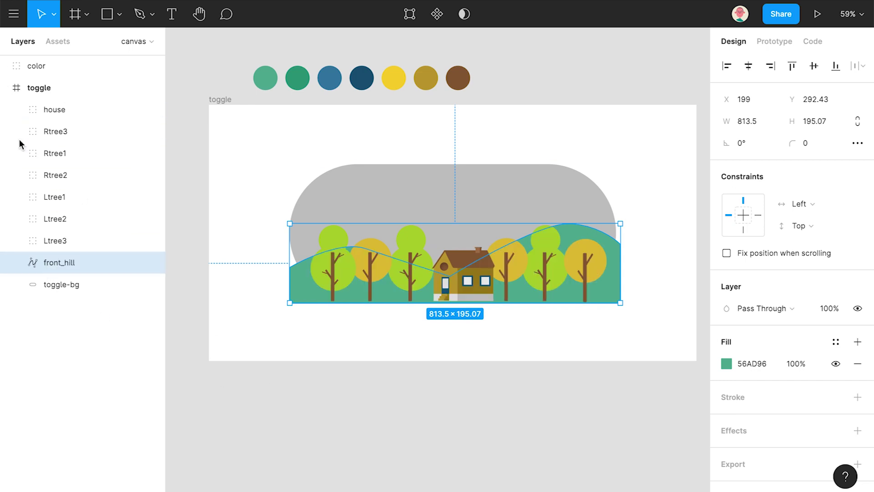
left_click(203, 307)
Step: Draw a second closed hill outline with the Pen tool, about 825.5 × 310, with two taller peaks rising above the front hill
left_click(140, 13)
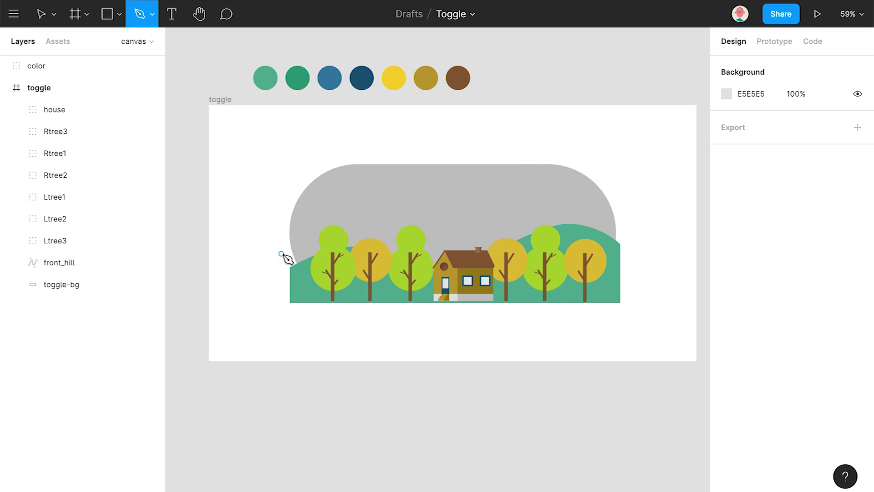
left_click(289, 260)
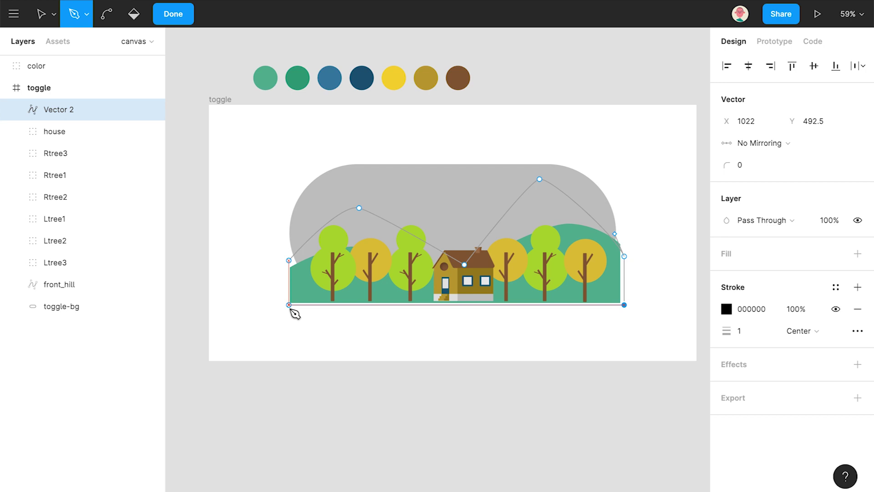
key("Escape")
Step: Fill the second hill with the darker green palette colour 32997F and remove its stroke
left_click(858, 341)
left_click(857, 418)
left_click(726, 364)
left_click(569, 354)
left_click(298, 77)
left_click(698, 151)
Step: Move the second hill directly below front_hill in the layer order and rename it back_hill
left_click_drag(67, 110, 62, 297)
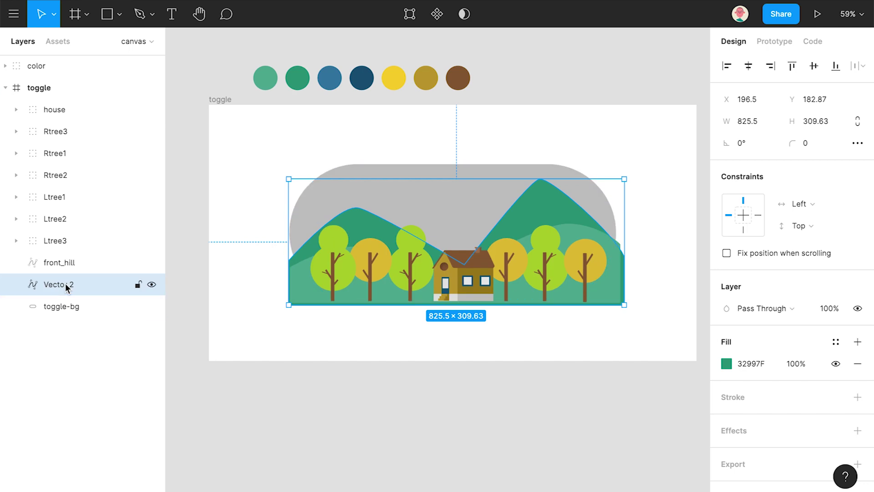
type("hill")
key("Return")
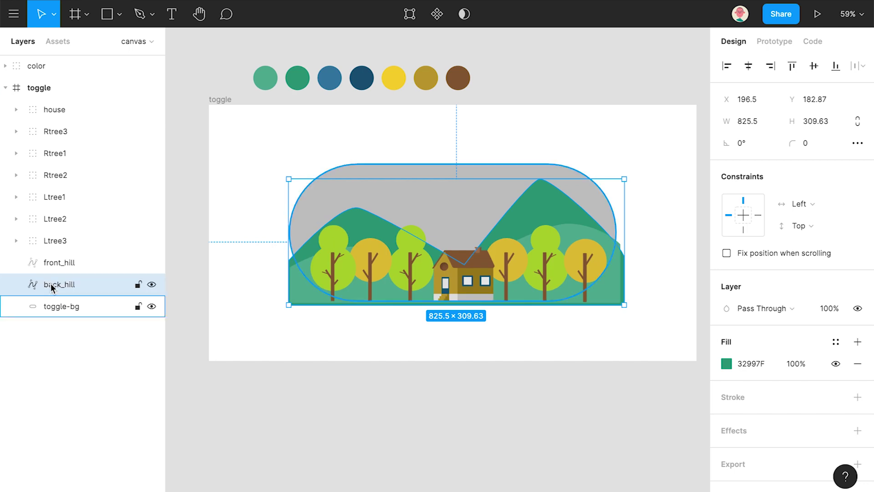
left_click(337, 312)
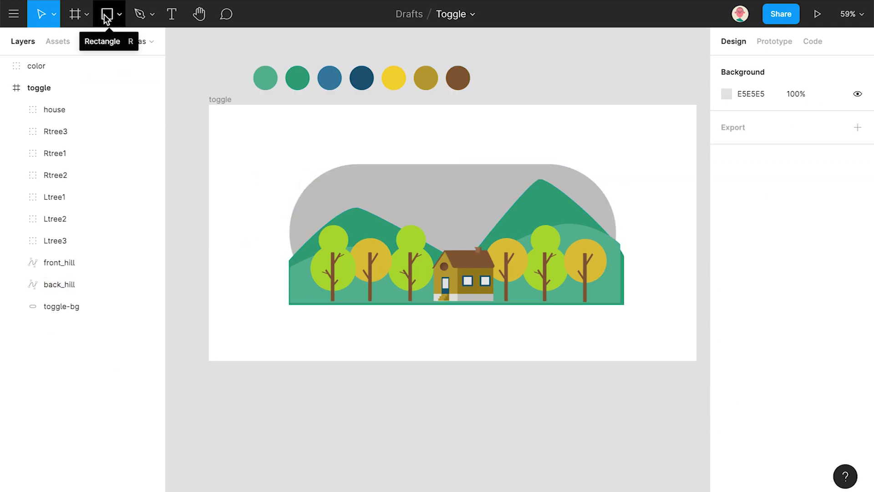
Step: Duplicate toggle-bg in place and rename the upper copy sky_bg
left_click(57, 306)
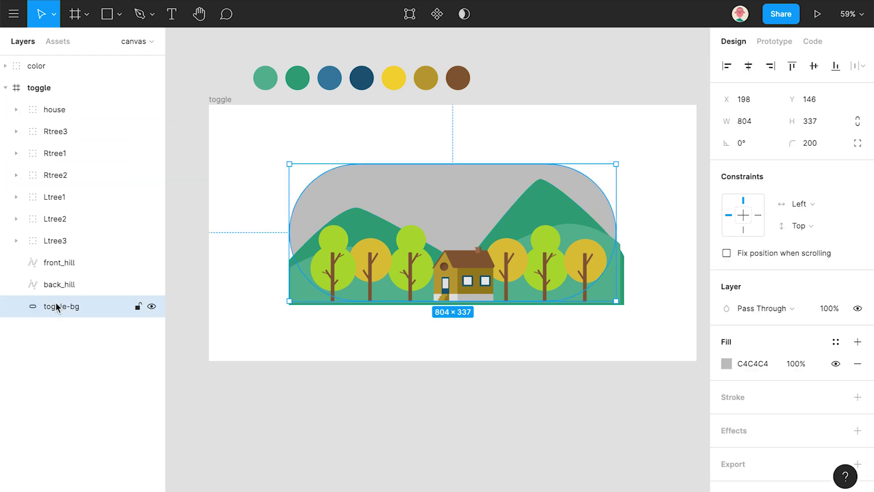
key("ctrl+v")
double_click(60, 306)
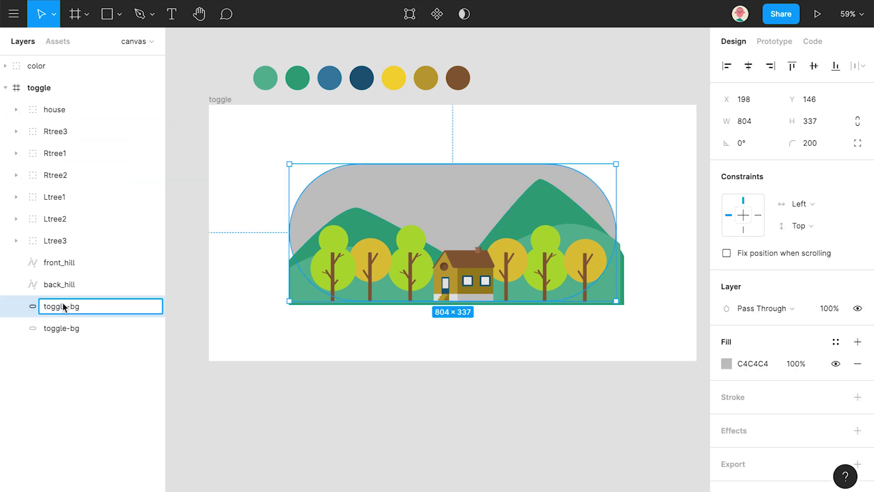
left_click(147, 353)
Step: Finish naming sky_bg and change its fill to the very pale blue DFF1F2
left_click(397, 195)
left_click(730, 364)
left_click(640, 343)
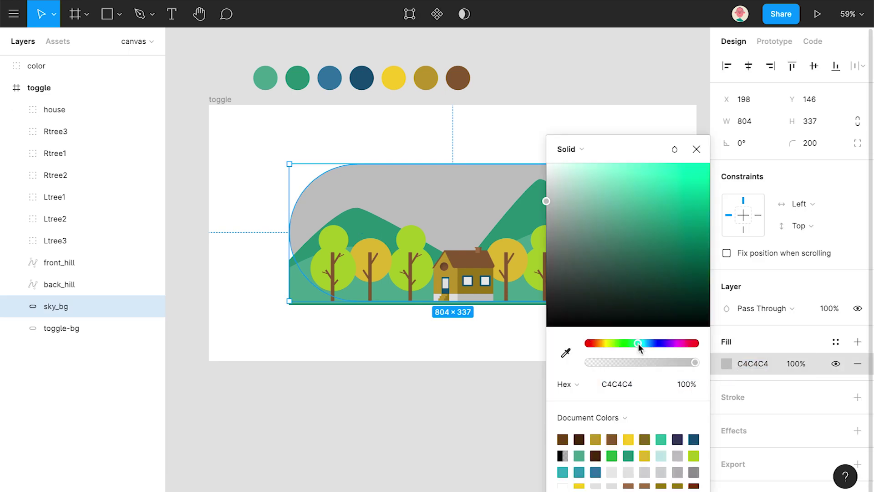
left_click(630, 171)
left_click_drag(633, 183, 560, 175)
left_click(697, 150)
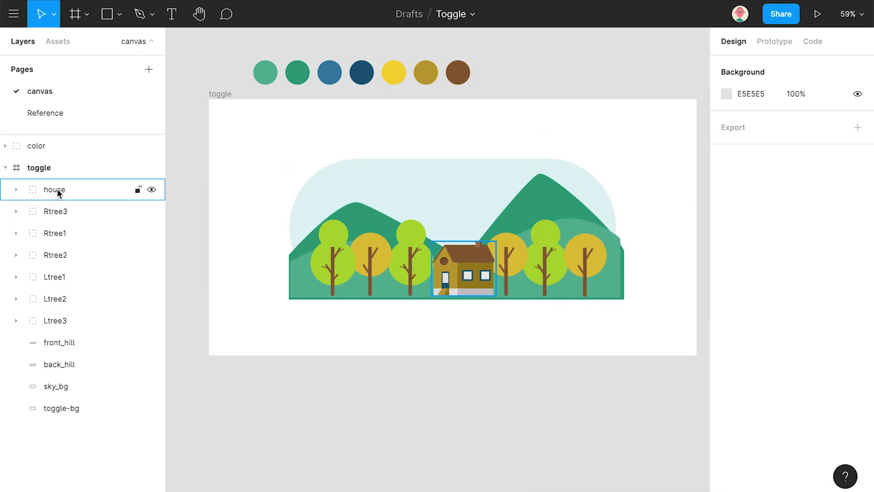
Step: Duplicate toggle-bg in place and rename the upper copy mask
left_click(53, 412)
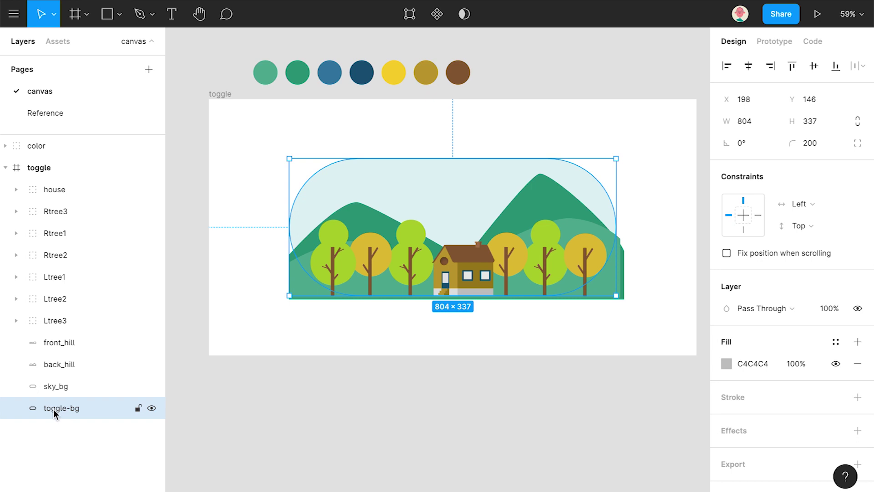
key("ctrl+v")
double_click(58, 408)
type("mask")
key("Return")
Step: Group sky_bg, back_hill and front_hill and name the group enviromant
left_click(65, 387)
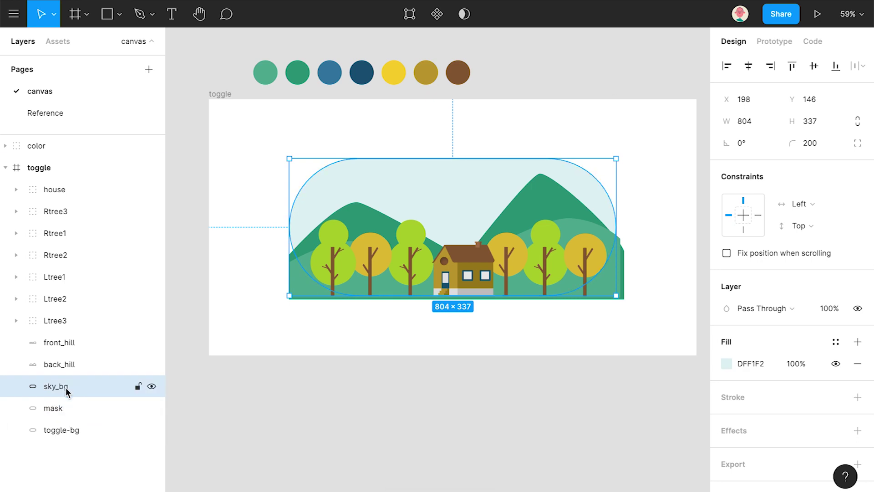
left_click(58, 343, "shift")
key("ctrl+g")
double_click(57, 342)
type("enviromant")
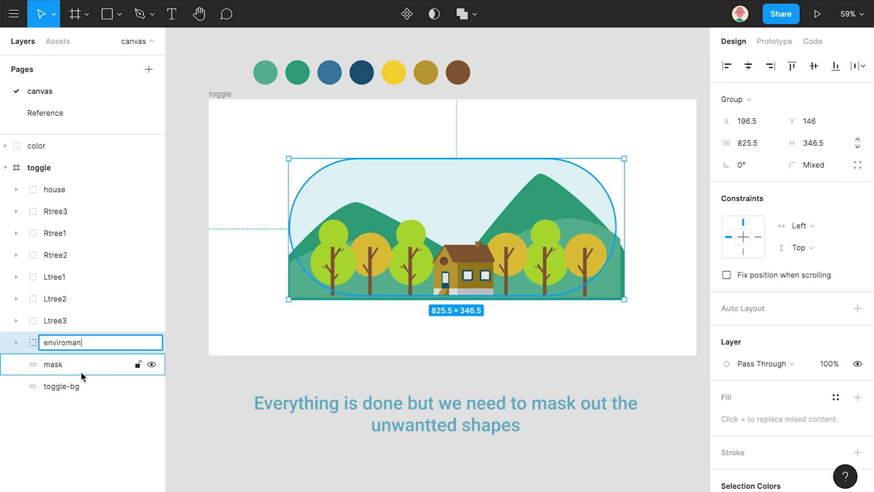
key("Return")
Step: Group the house, all the trees and the enviromant group together and name the group background
left_click(64, 197, "shift")
key("ctrl+g")
double_click(64, 197)
type("t")
type("ackground")
key("Return")
Step: Use the mask shape as a mask on the background group to clip it to the toggle outline
left_click(64, 215)
left_click(71, 196, "shift")
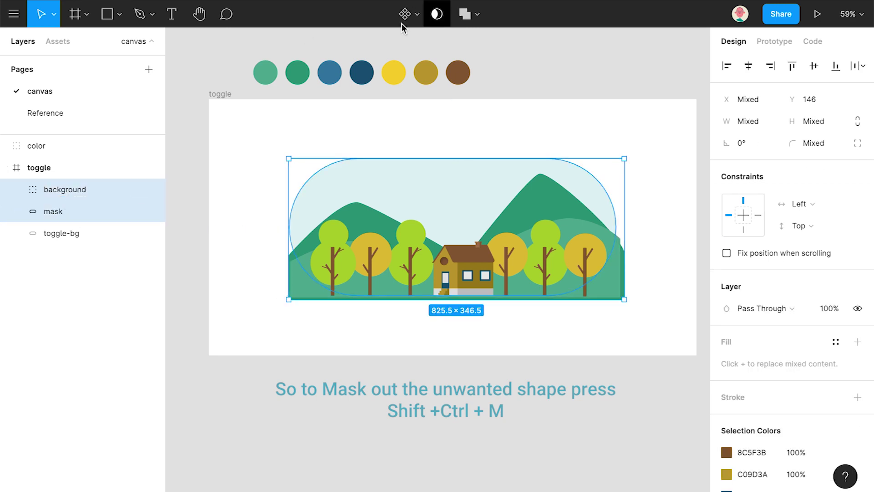
right_click(98, 200)
left_click(156, 306)
left_click(456, 405)
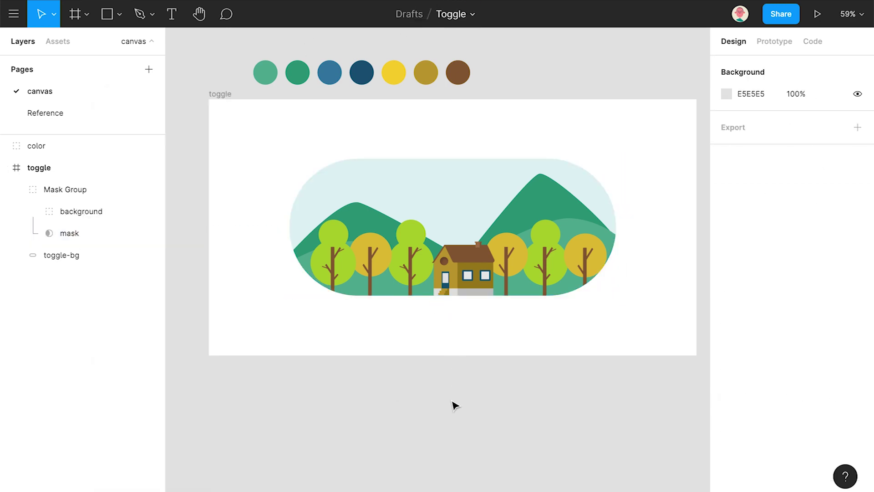
Step: Draw a circle of about 86 × 86 in the sky over the taller hill's peak
left_click(119, 14)
left_click(98, 92)
left_click_drag(512, 174, 542, 200)
Step: Sample the palette yellow for the circle's fill and lighten it to F6DE87
left_click(726, 364)
left_click(566, 353)
left_click(394, 74)
left_click_drag(652, 175, 626, 167)
left_click(608, 343)
left_click_drag(607, 342, 602, 339)
left_click_drag(616, 176, 628, 174)
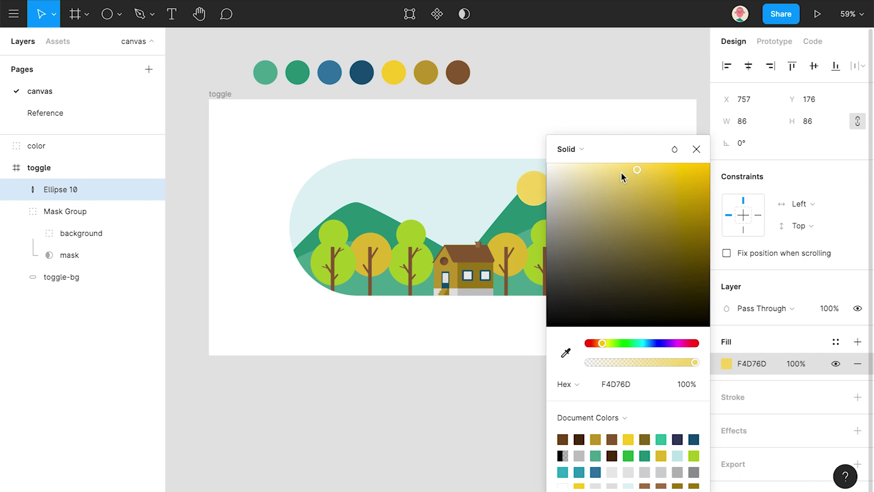
key("Escape")
Step: Rename the circle sun
scroll(466, 267, "up", 5)
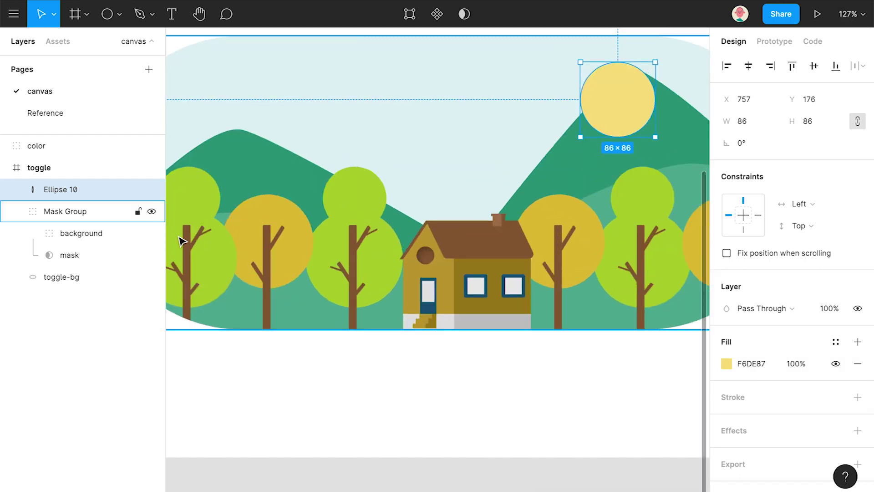
key("ctrl+r")
type("sun")
key("Return")
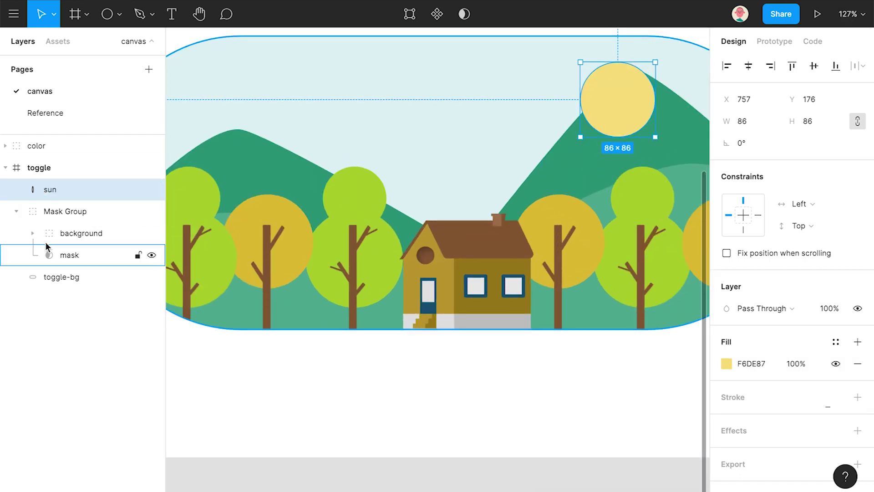
Step: Fill the house's front gable wall, Vector 1, with the darker side-wall colour 9E7F26
left_click(17, 213)
left_click(17, 212)
left_click(32, 233)
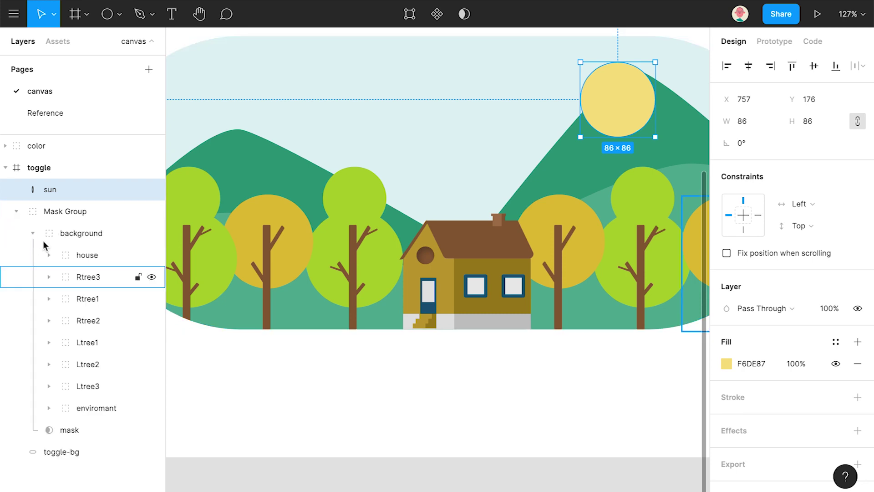
left_click(48, 255)
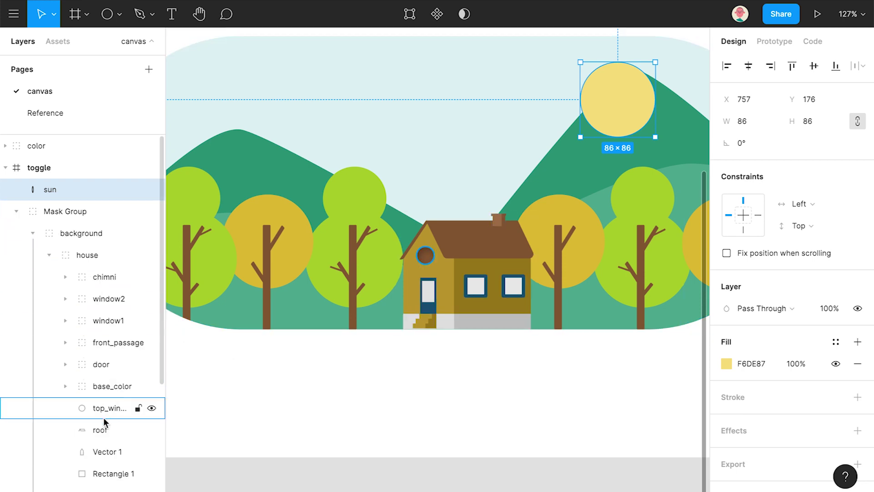
left_click(105, 452)
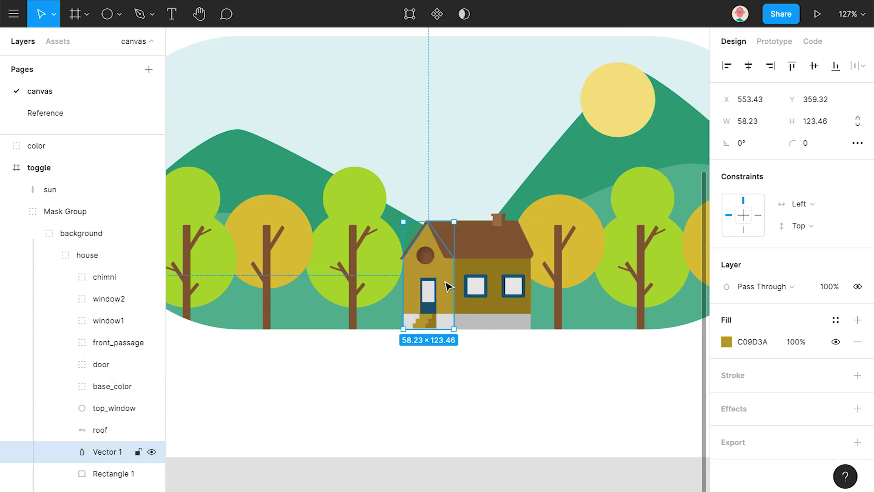
left_click(727, 341)
left_click(566, 353)
left_click(481, 264)
Step: Fill the house's side wall, Rectangle 1, with the palette yellow F6CE3F
left_click(103, 473)
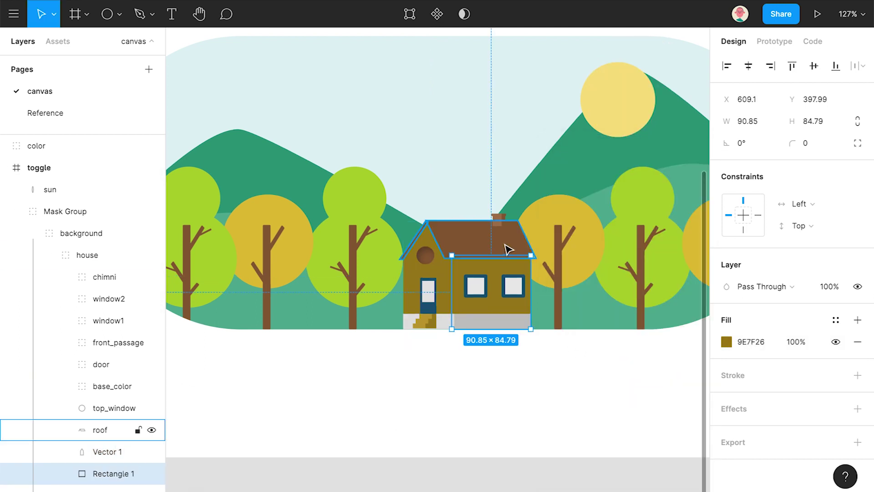
scroll(507, 250, "down", 5)
left_click(727, 342)
left_click(566, 354)
left_click(374, 35)
left_click(697, 149)
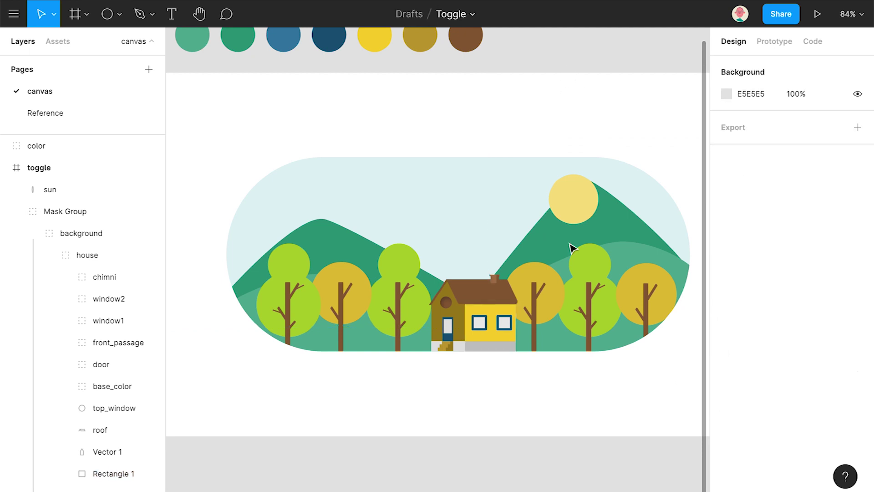
Step: Tone down the side wall's fill to a paler, muted yellow
left_click(494, 336)
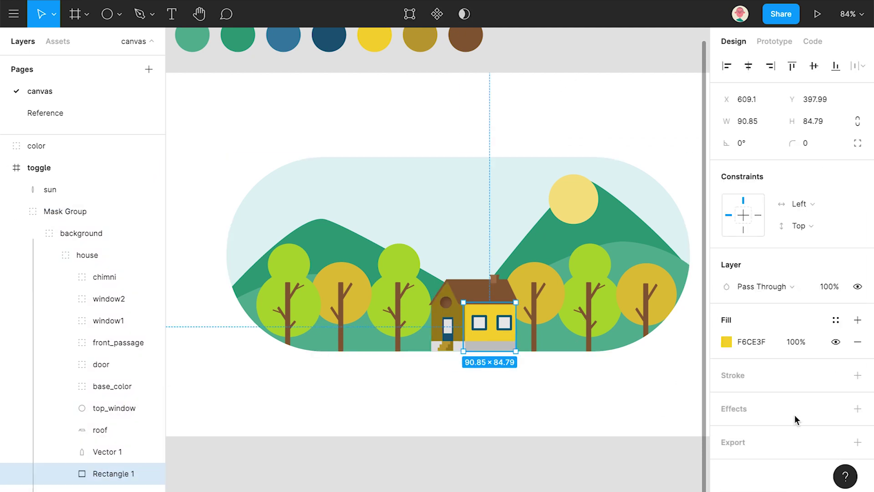
left_click(727, 341)
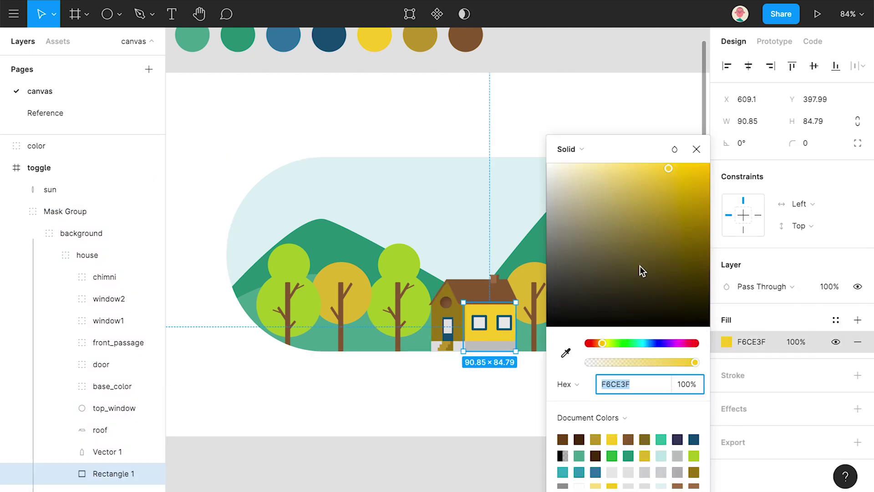
left_click(646, 178)
mouse_move(636, 184)
left_mouse_down()
mouse_move(616, 201)
mouse_move(631, 187)
left_mouse_up()
left_click(697, 150)
left_click(591, 118)
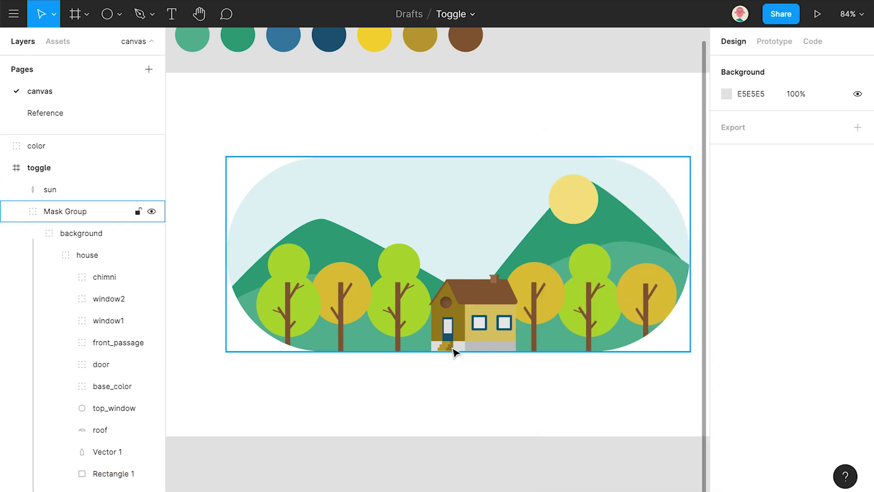
Step: Fill the foundation strip under the side wall, Rectangle 3, with the front strip's light grey E1E1E1
scroll(87, 472, "down", 3)
left_click(66, 241)
left_click(125, 264)
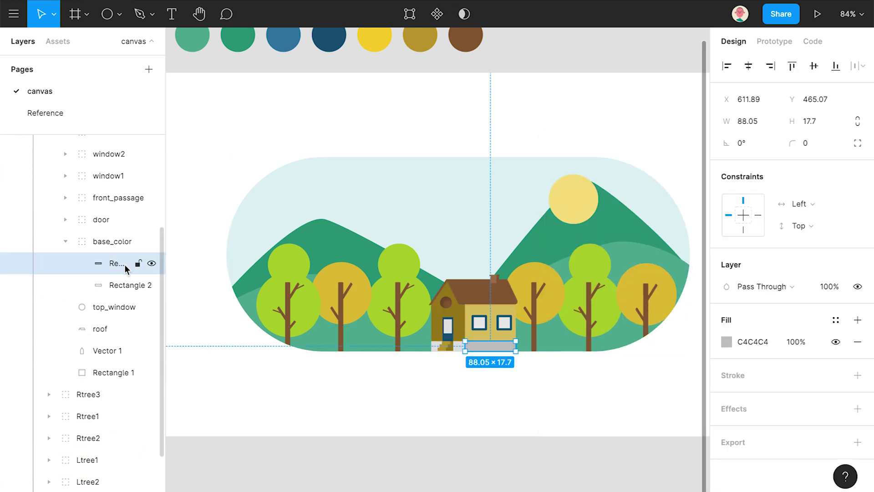
scroll(477, 356, "up", 3)
left_click(727, 341)
left_click(566, 352)
left_click(447, 340)
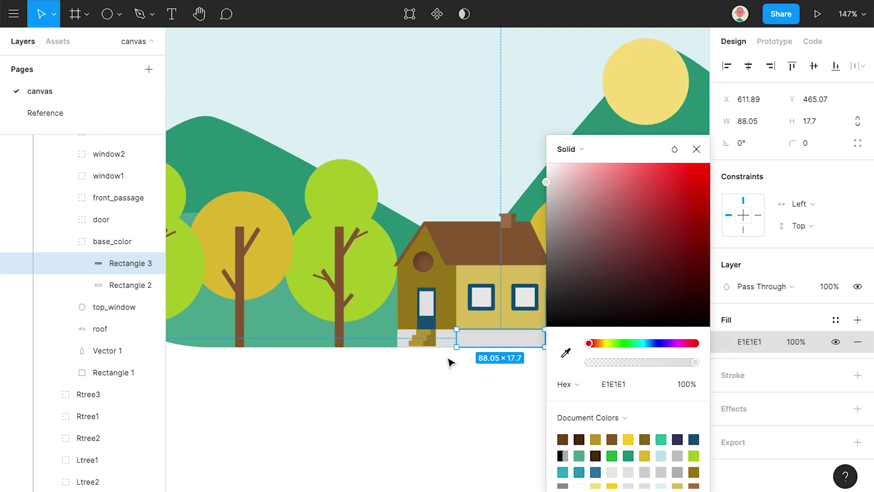
Step: Send the front foundation strip, Rectangle 2, below the roof in the layer order and darken its grey fill
left_click(121, 285)
key("ctrl+[")
left_click(726, 340)
mouse_move(552, 199)
left_mouse_down()
mouse_move(548, 217)
mouse_move(548, 203)
left_mouse_up()
left_click(533, 419)
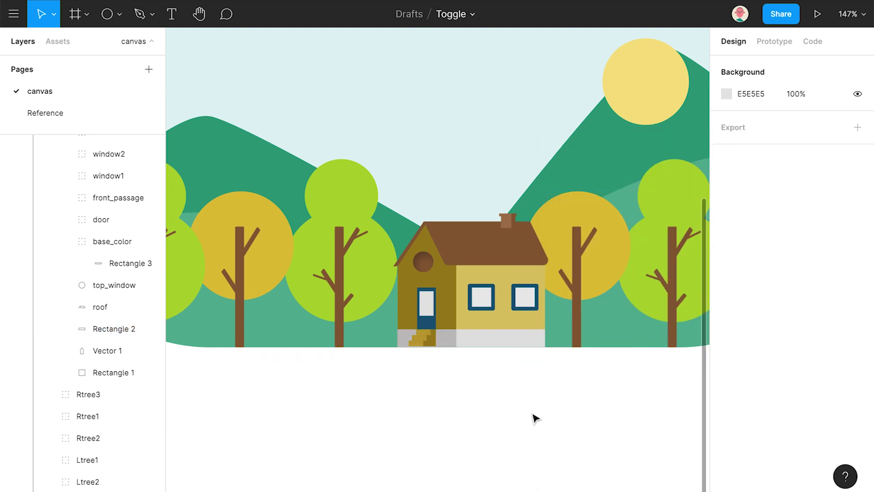
Step: Fill the sun with the palette's bright yellow
scroll(541, 288, "down", 10)
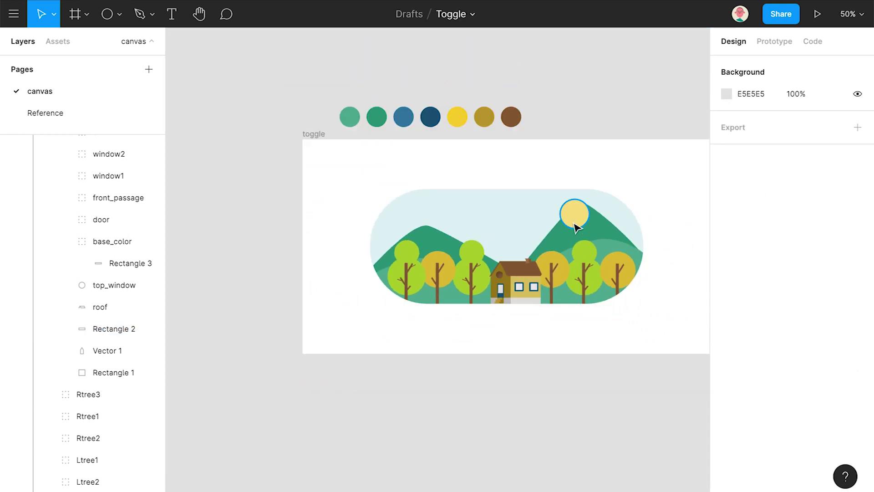
left_click(574, 212)
left_click(726, 363)
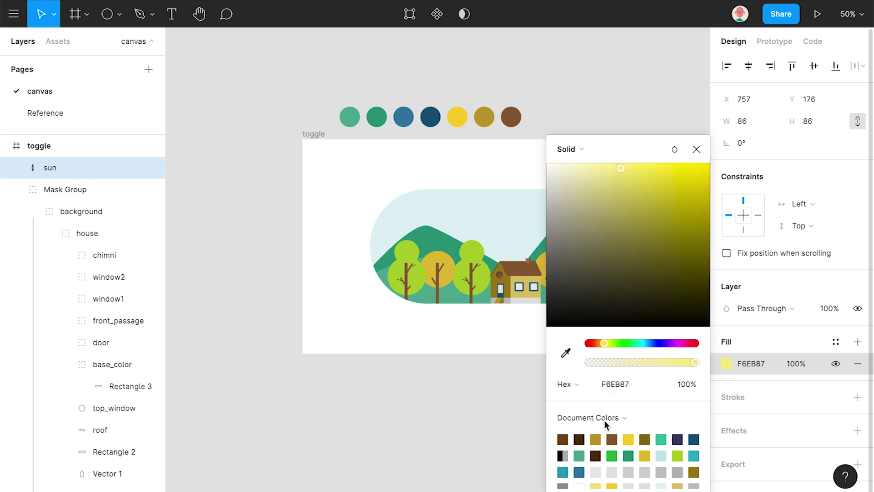
left_click(566, 353)
left_click(461, 123)
left_click(676, 189)
scroll(606, 273, "down", 1)
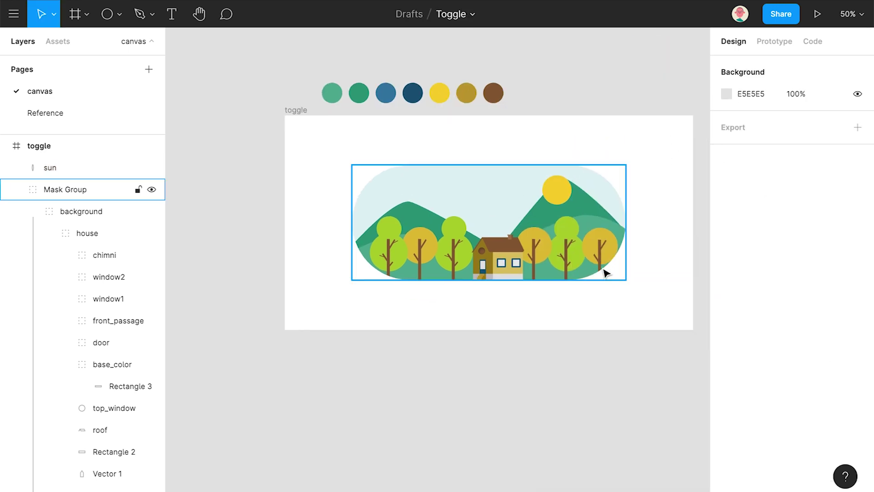
Step: Rename the toggle frame day and collapse its layers
left_click(16, 189)
double_click(31, 170)
type("day")
key("Return")
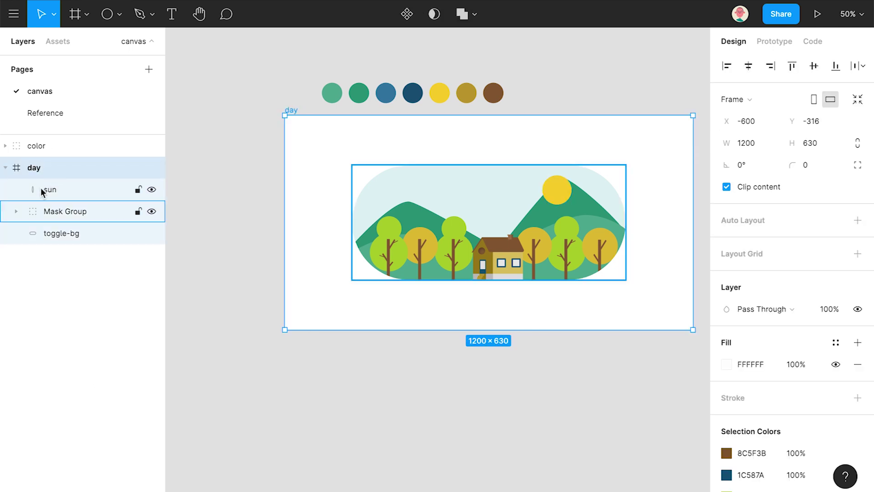
left_click(6, 167)
scroll(467, 218, "down", 2)
left_click(434, 268)
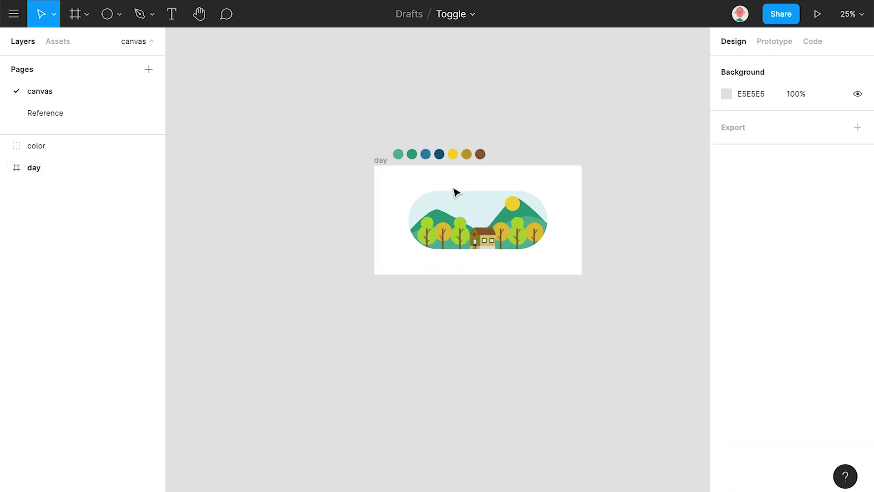
Step: Add a drop shadow to toggle-bg with an X offset of 4
left_click(432, 241)
left_click(107, 14)
scroll(435, 230, "up", 1)
scroll(434, 230, "up", 1)
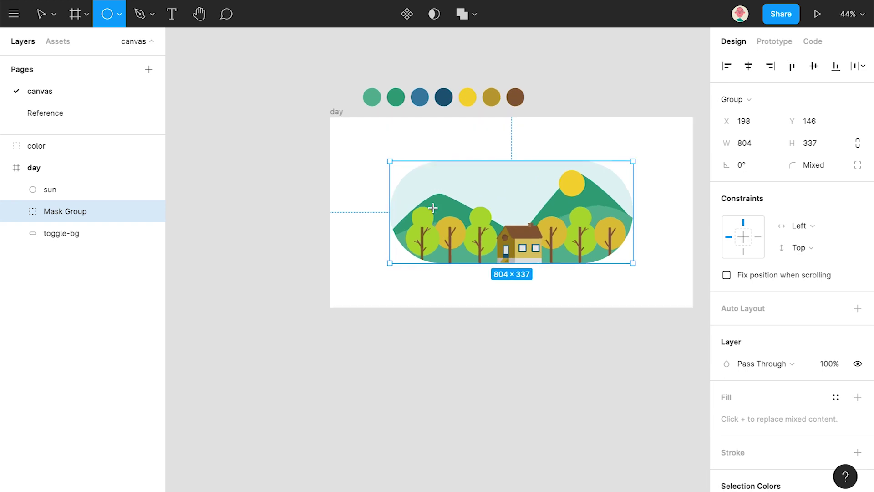
left_click(60, 234)
scroll(826, 442, "down", 1)
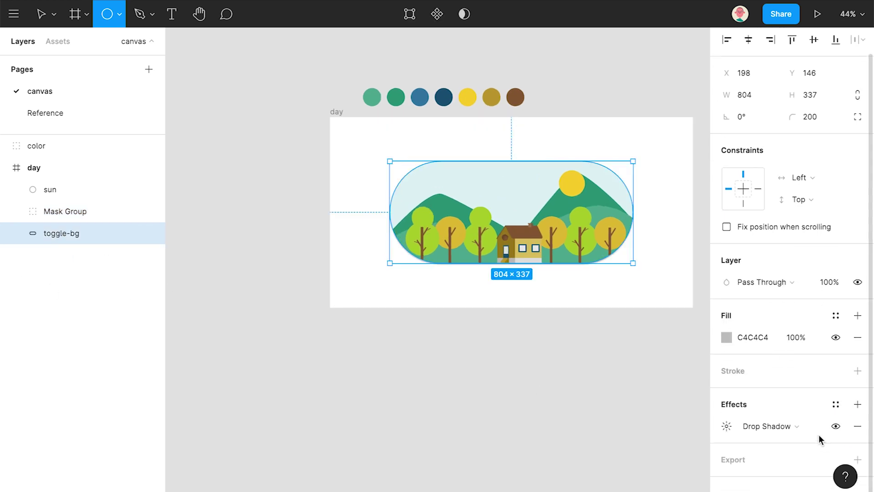
left_click(727, 425)
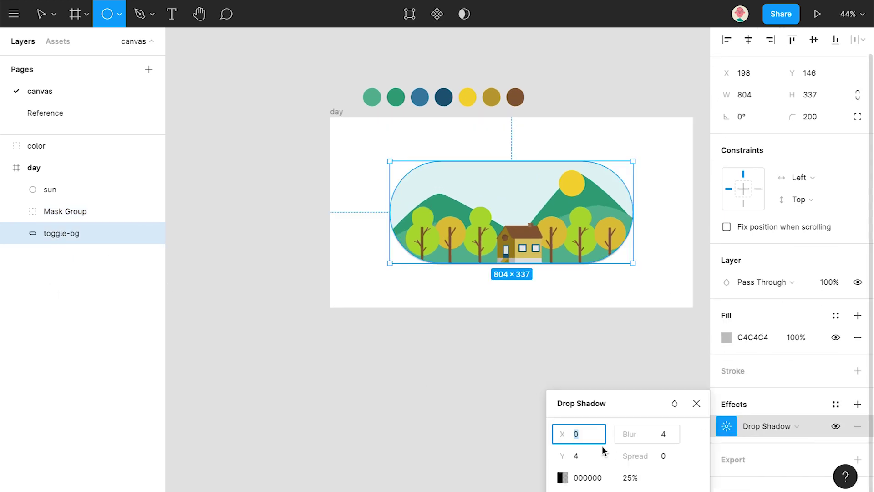
type("2")
key("Return")
left_click(580, 455)
type("5")
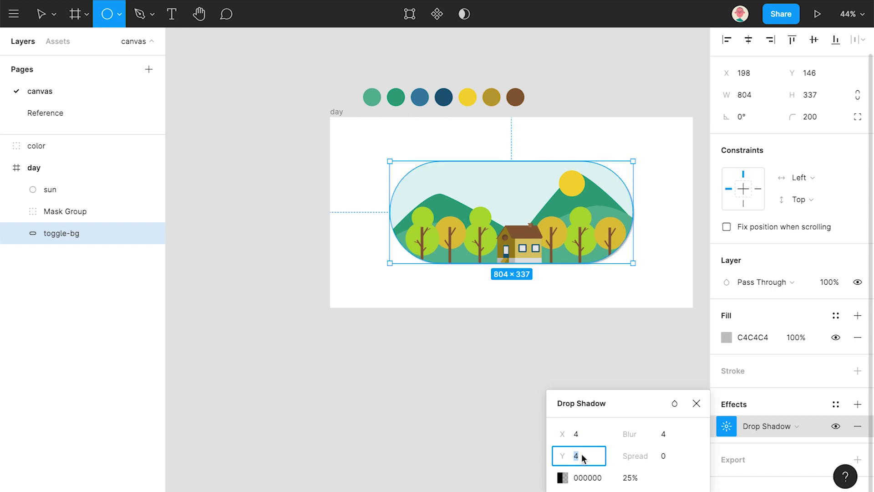
Step: Try adding an inner shadow to toggle-bg with an X offset of 3
left_click(858, 404)
left_click(797, 426)
left_click(797, 426)
left_click(795, 410)
left_click(727, 425)
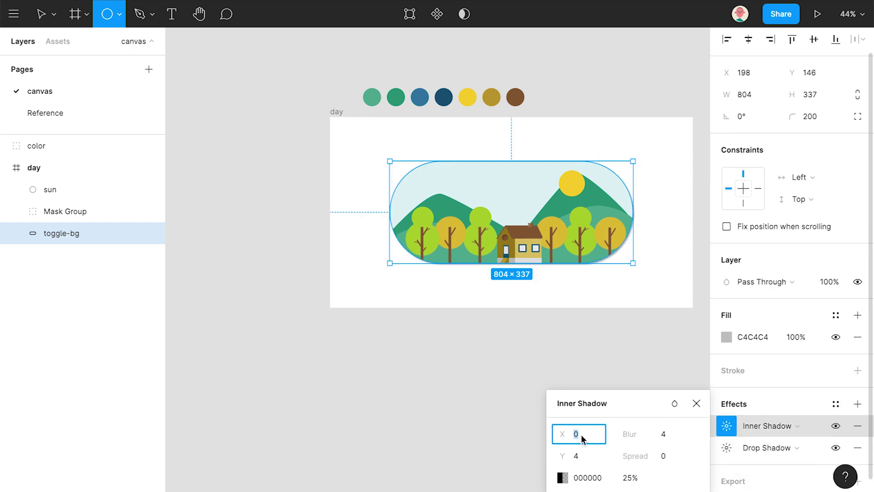
type("3")
key("Return")
left_click(695, 404)
Step: Raise the X offset of toggle-bg's inner shadow to 5
left_click(65, 211)
scroll(777, 437, "down", 4)
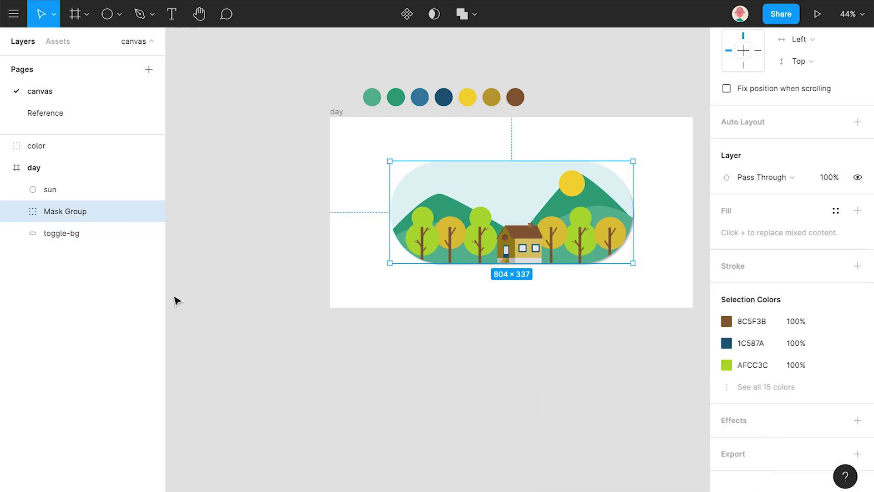
left_click(61, 233)
left_click(727, 399)
key("Up")
key("Up")
key("Up")
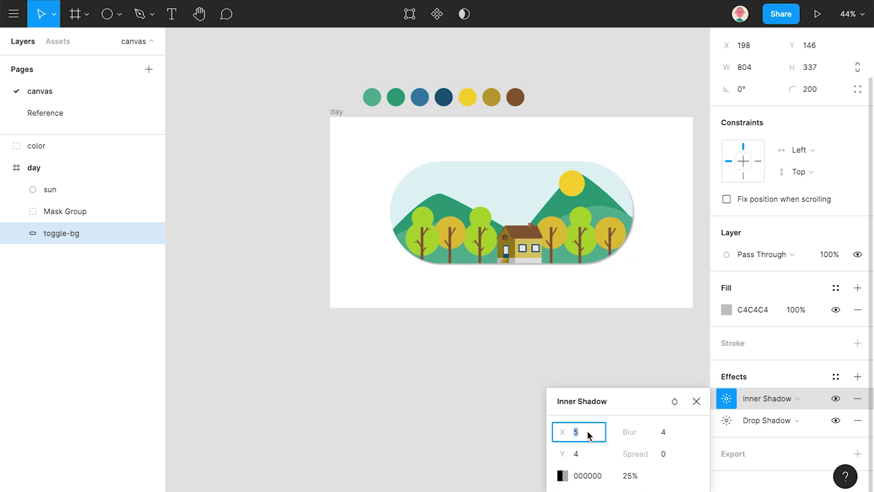
Step: Set the inner shadow's X and Y offsets to 0, and remove the inner shadow from toggle-bg
type("0")
left_click(582, 459)
type("0")
left_click(697, 401)
left_click(858, 399)
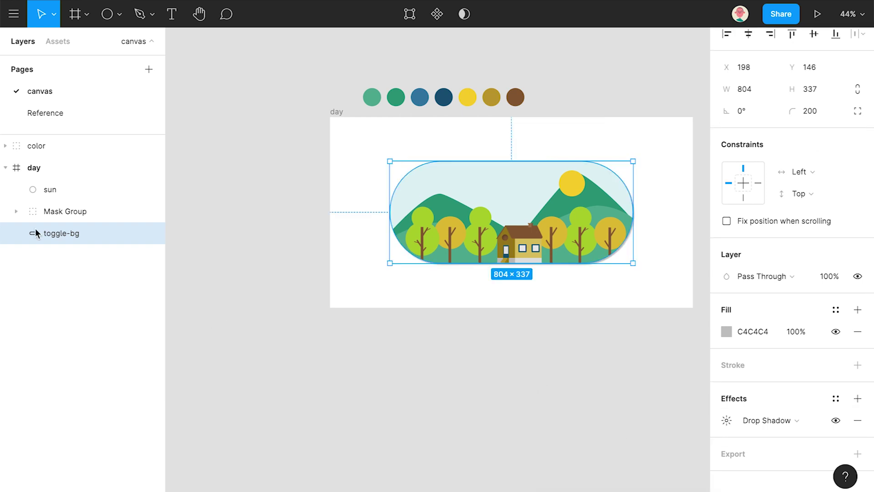
Step: Add an inner shadow effect to the sky_bg layer inside the Mask Group's enviromant group
left_click(16, 211)
left_click(49, 255)
left_click(49, 408)
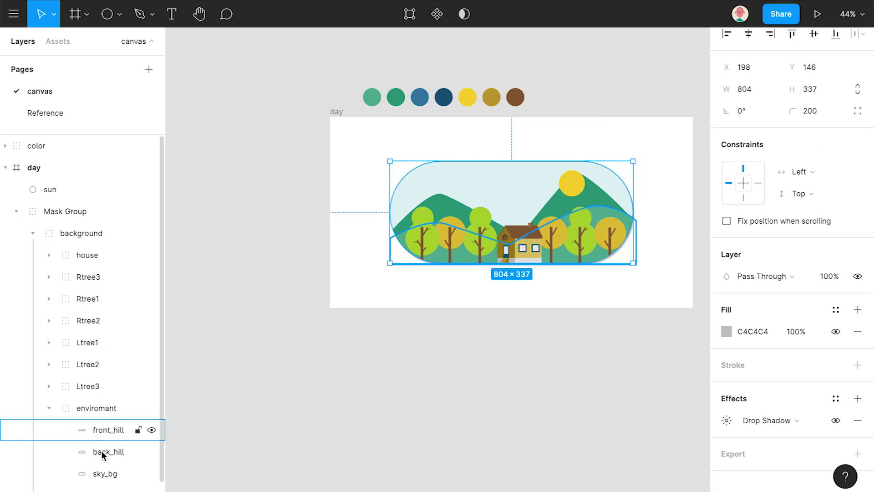
left_click(105, 473)
left_click(857, 408)
left_click(775, 429)
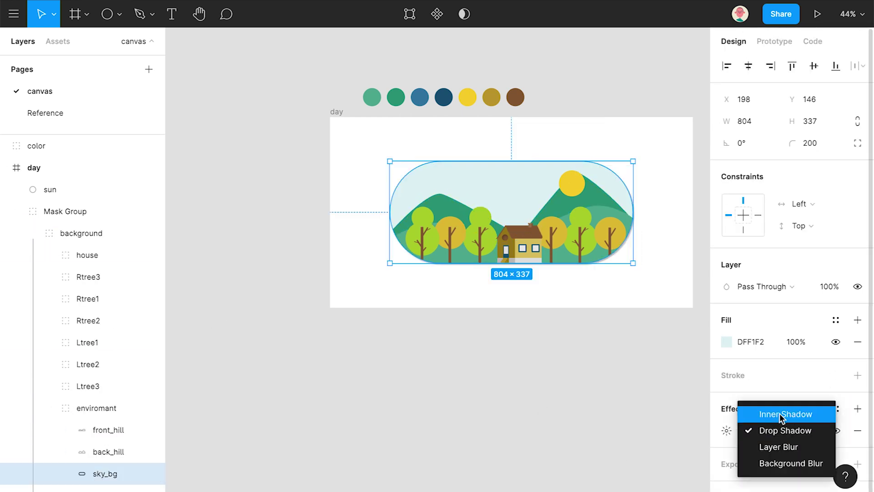
left_click(780, 415)
Step: Set the X offset of sky_bg's inner shadow to 1 and its blur to 14
left_click(727, 430)
key("Down")
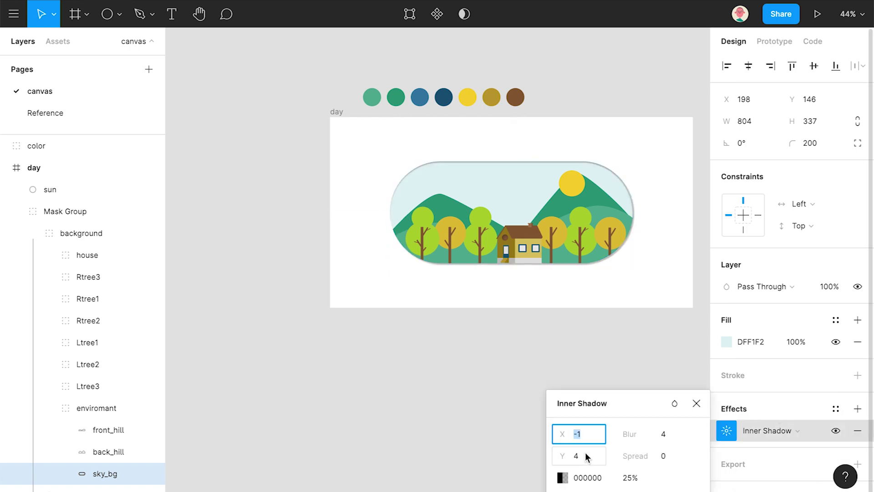
key("Tab")
type("8")
key("Return")
Step: Change the colour of sky_bg's inner shadow to teal 14B7CD at 25% opacity
left_click(563, 477)
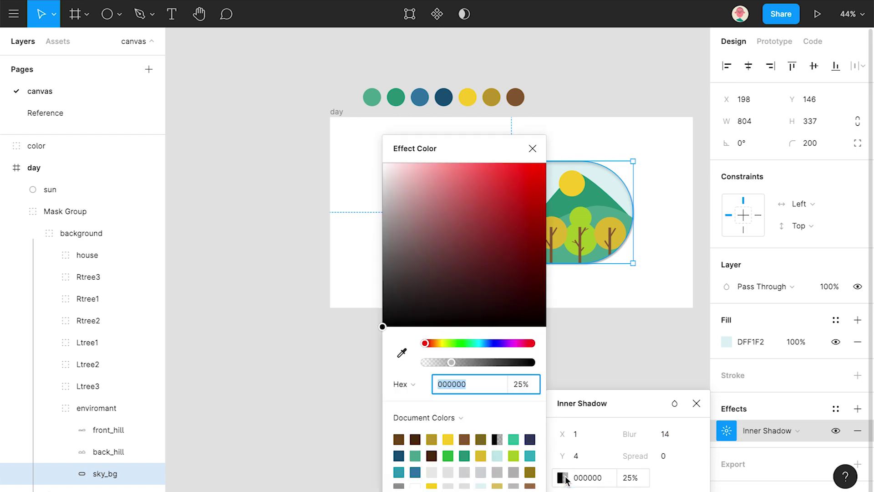
left_click_drag(445, 152, 331, 157)
left_click(366, 350)
left_click(304, 180)
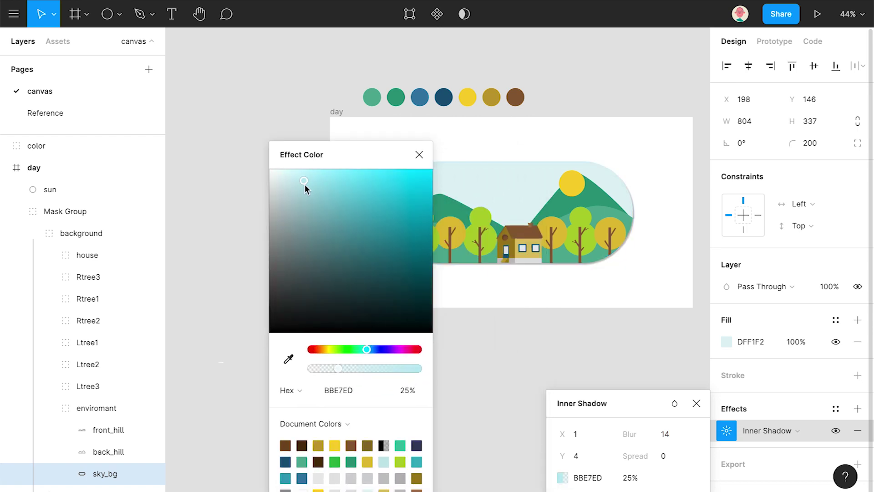
left_click_drag(375, 190, 417, 204)
left_click(438, 198)
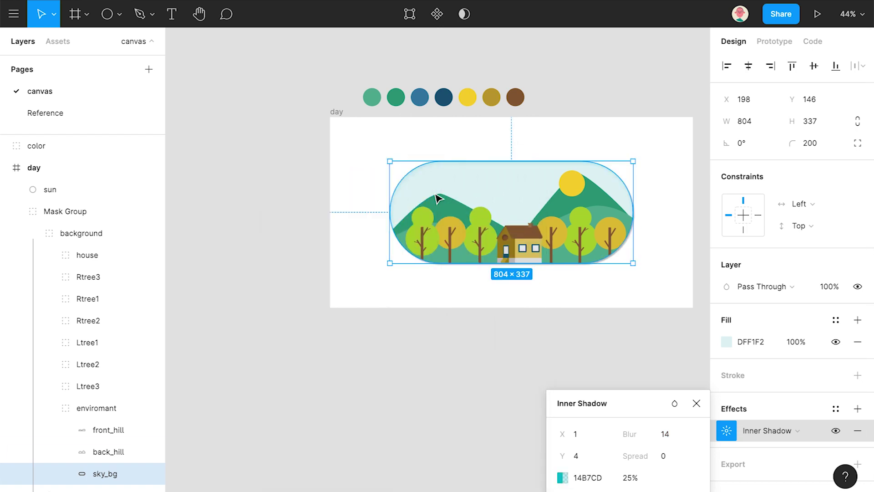
left_click(697, 403)
left_click(555, 299)
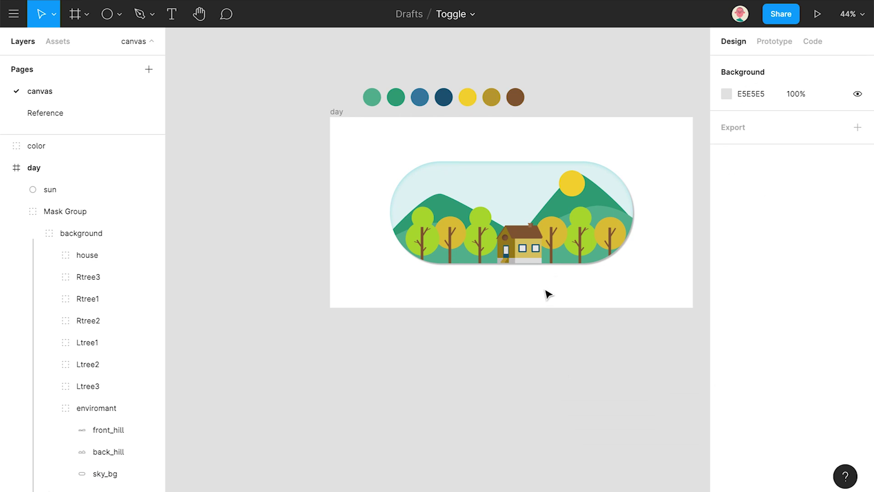
Step: Move the sun layer into the enviromant group of the Mask Group, directly above front_hill
left_click(18, 212)
left_click(49, 190)
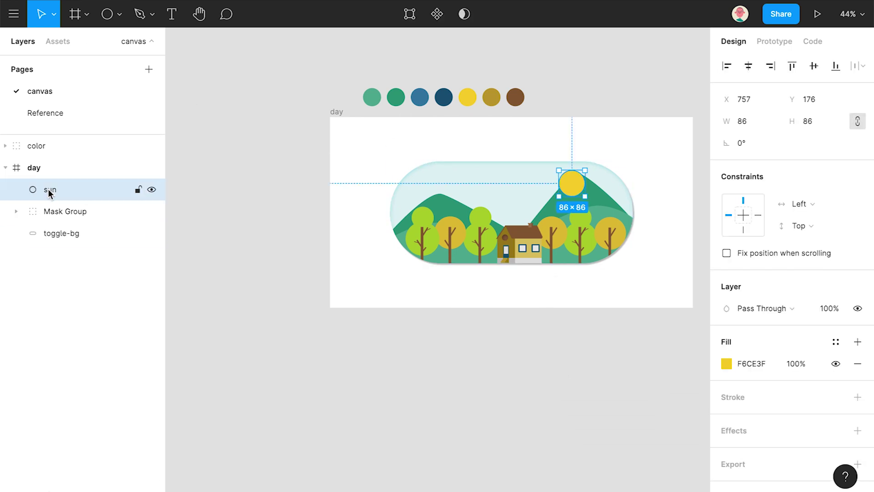
left_click(16, 211)
left_click_drag(71, 361, 80, 421)
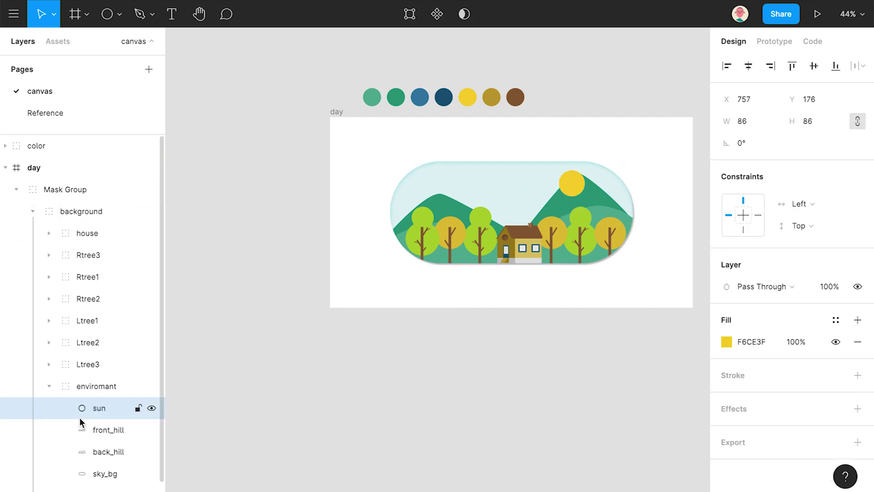
left_click(205, 364)
left_click(6, 167)
Step: Enlarge the sun to 96 × 96 and place it at X 720, Y 172
left_click(107, 13)
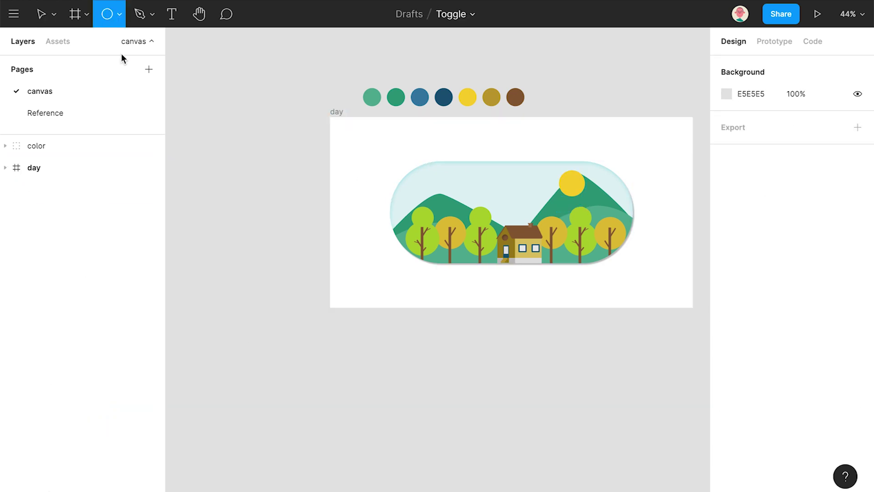
left_click(6, 168)
left_click(96, 414)
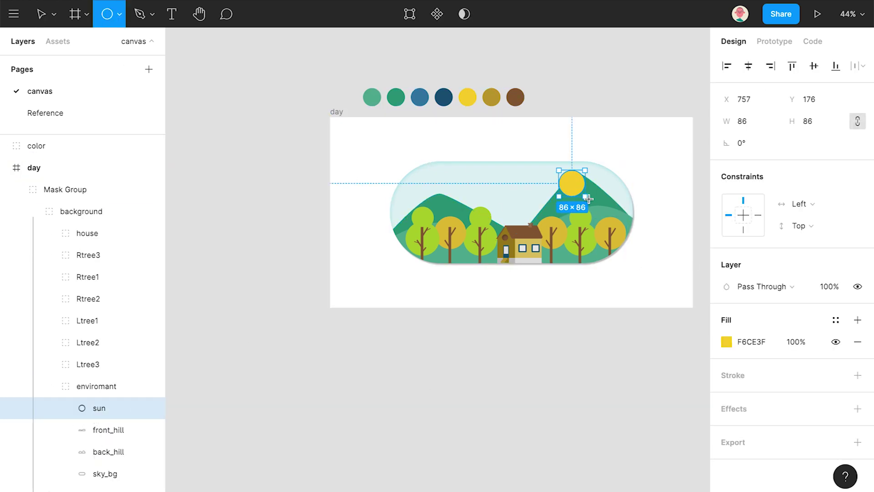
left_click_drag(583, 196, 566, 185)
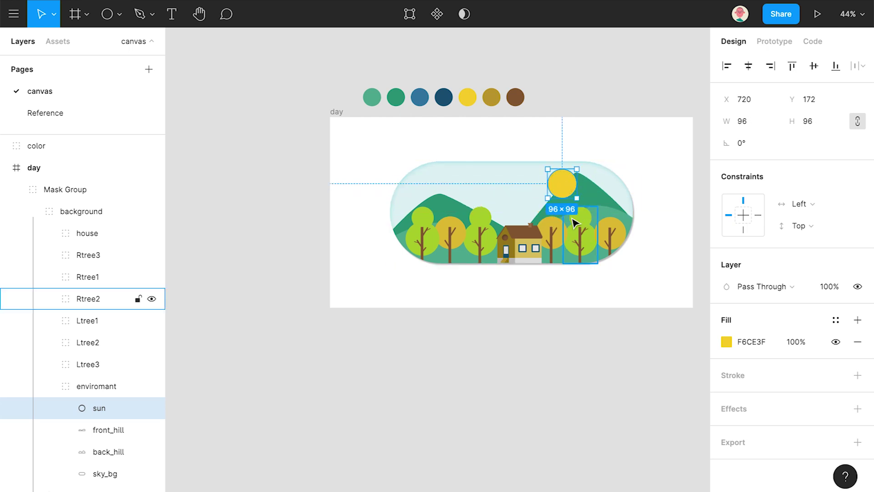
left_click(283, 200)
left_click(32, 211)
left_click(16, 190)
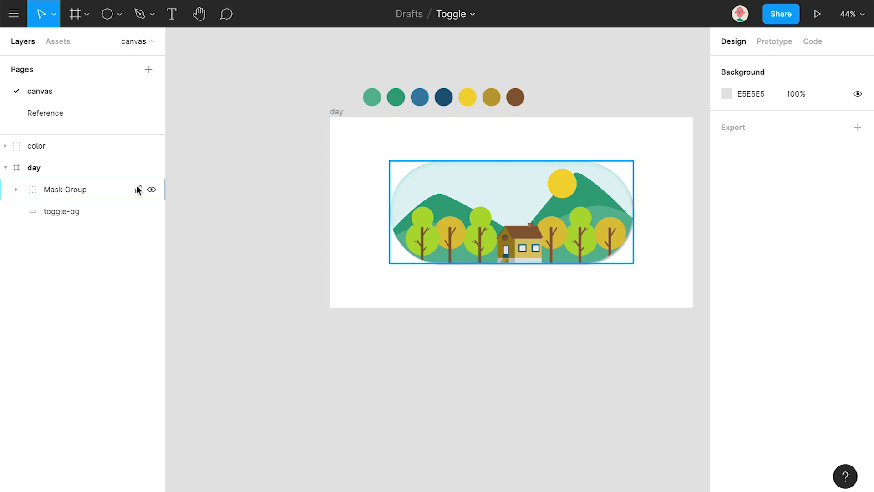
Step: Draw a 268 × 268 circle at X 240, Y 180 in the day frame and fill it with white FFFFFF
key("o")
left_click_drag(420, 192, 444, 210)
key("i")
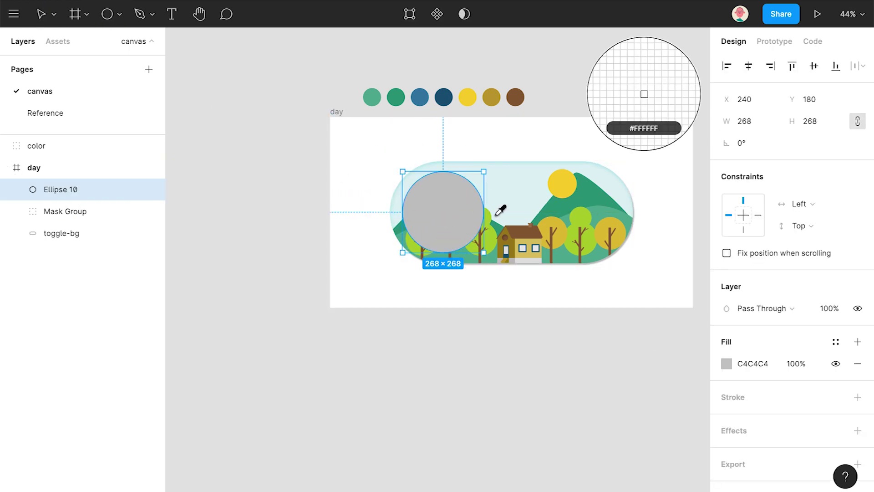
left_click(726, 364)
left_click_drag(552, 179, 529, 152)
left_click(696, 149)
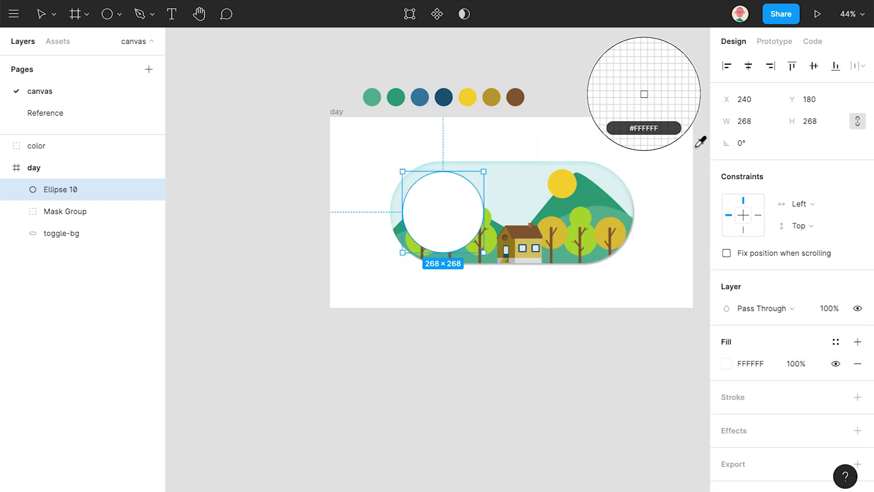
left_click(42, 14)
Step: Add an inner shadow and a drop shadow to the white circle
left_click(858, 430)
left_click(858, 431)
left_click(800, 455)
left_click(789, 443)
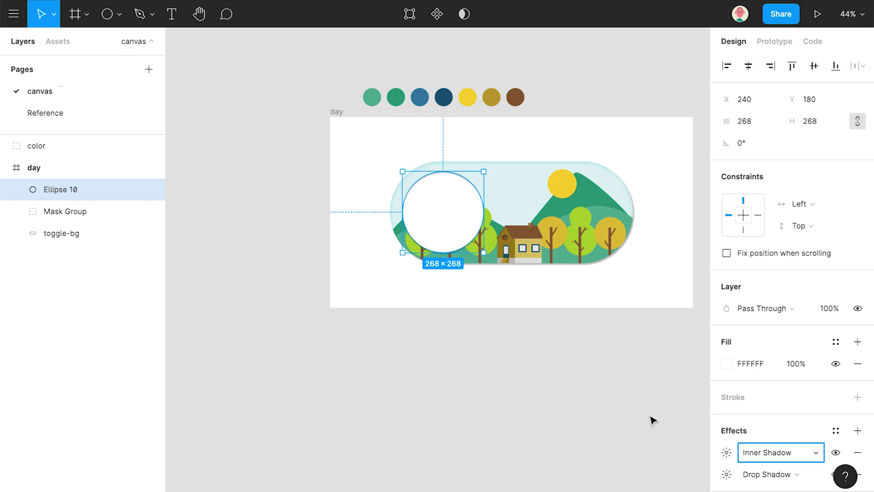
Step: Set the Y offset of the white circle's inner shadow to 3
left_click(727, 453)
scroll(432, 187, "up", 4)
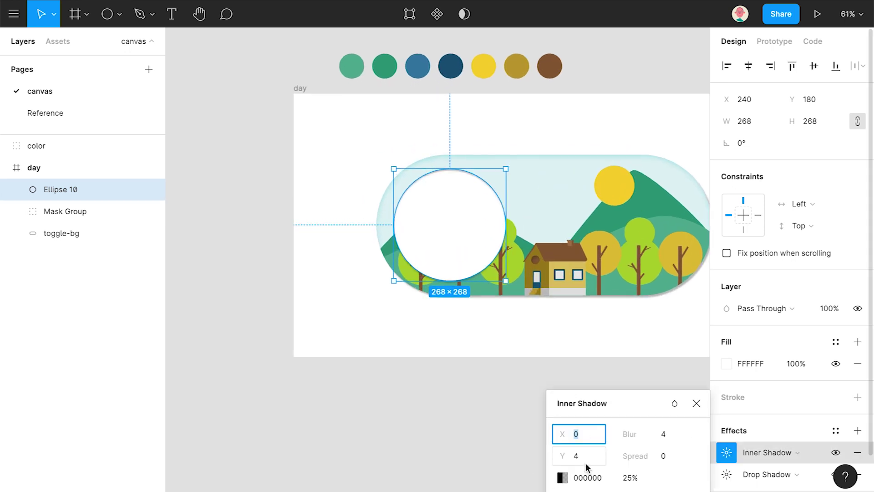
left_click_drag(567, 456, 565, 461)
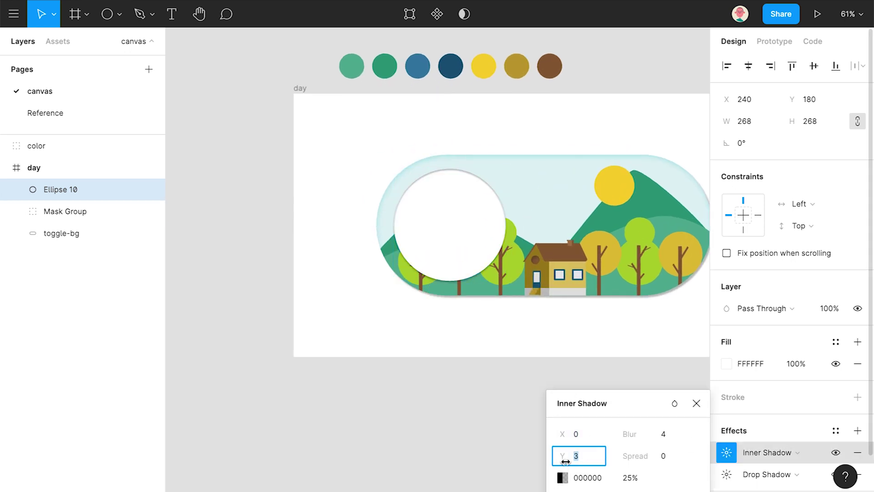
left_click(697, 403)
key("Escape")
scroll(567, 226, "down", 5)
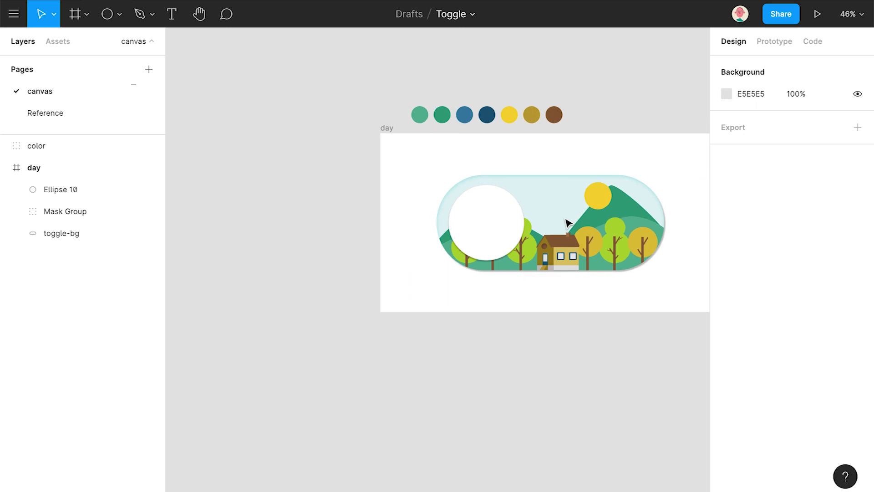
Step: Try aligning the white circle and toggle-bg on their horizontal centres
left_click(49, 237)
left_click(42, 190)
left_click(73, 237, "shift")
left_click(749, 66)
key("ctrl+z")
left_click(588, 320)
Step: Rename the white circle's layer as toggle_button
double_click(72, 190)
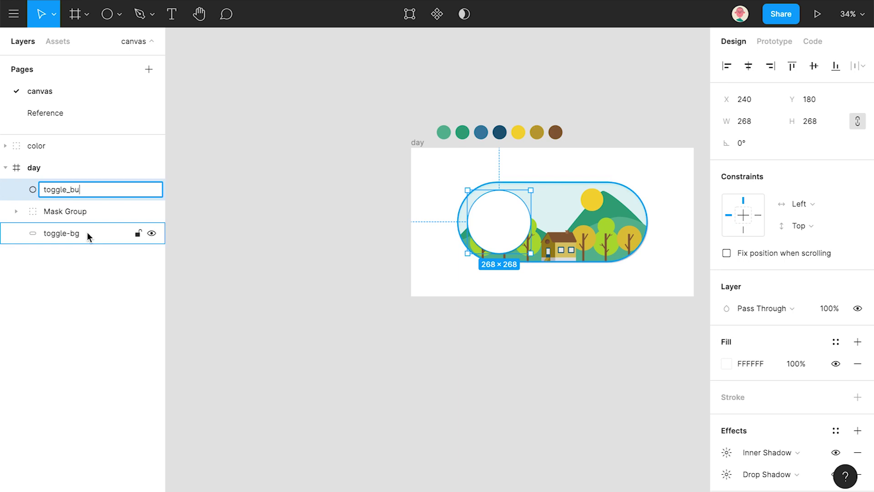
Step: Duplicate the day frame, order the copy below day in the layers, and rename the copy as night
left_click(33, 168)
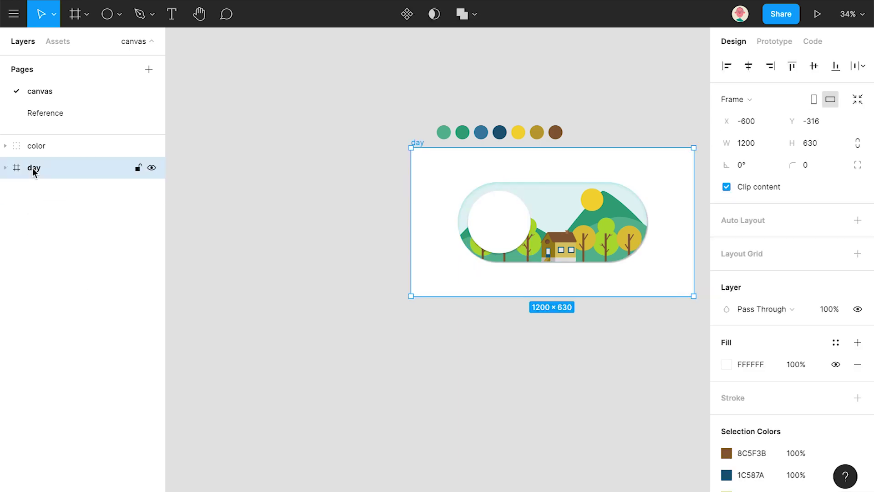
key("ctrl+c")
key("ctrl+v")
left_click(51, 187)
left_click_drag(47, 170, 52, 205)
double_click(37, 190)
type("night")
key("Return")
left_click(435, 365)
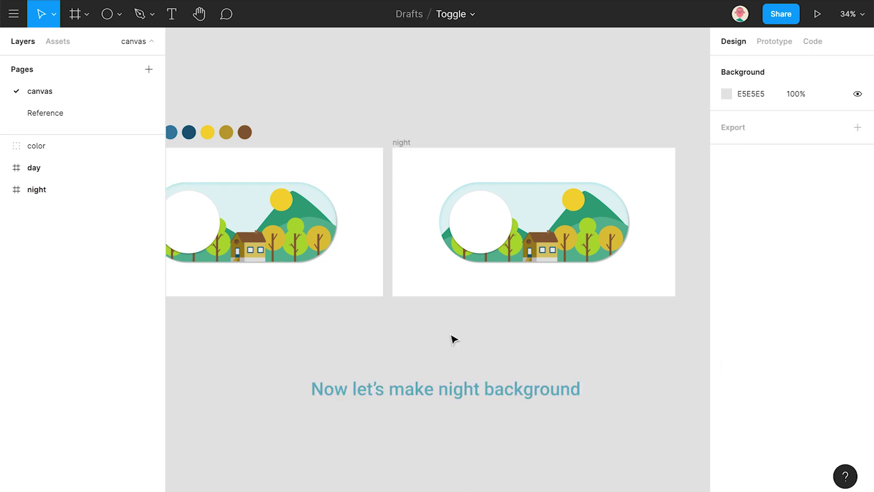
Step: Hide the toggle_button layer in the night frame
left_click(5, 190)
left_click(16, 234)
left_click(156, 215)
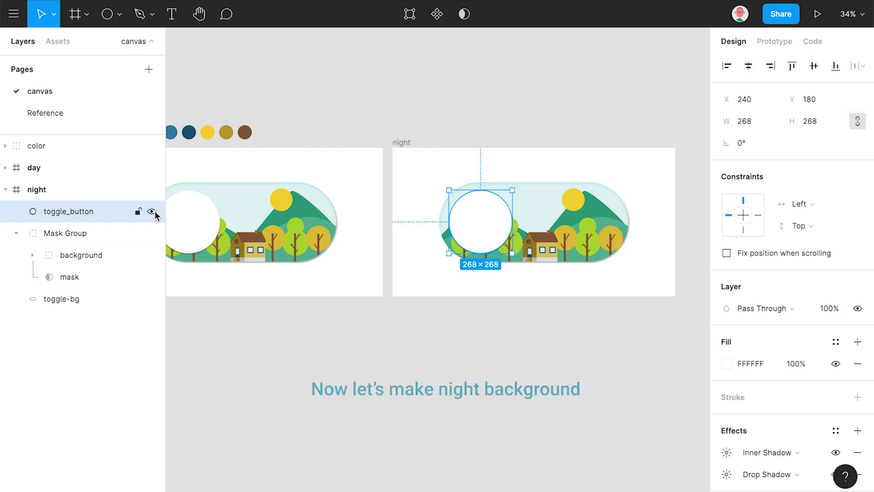
left_click(152, 211)
Step: Rename the night frame's sun layer as moon and move it over the scene's other hill, to about X 250, Y 189
left_click(32, 255)
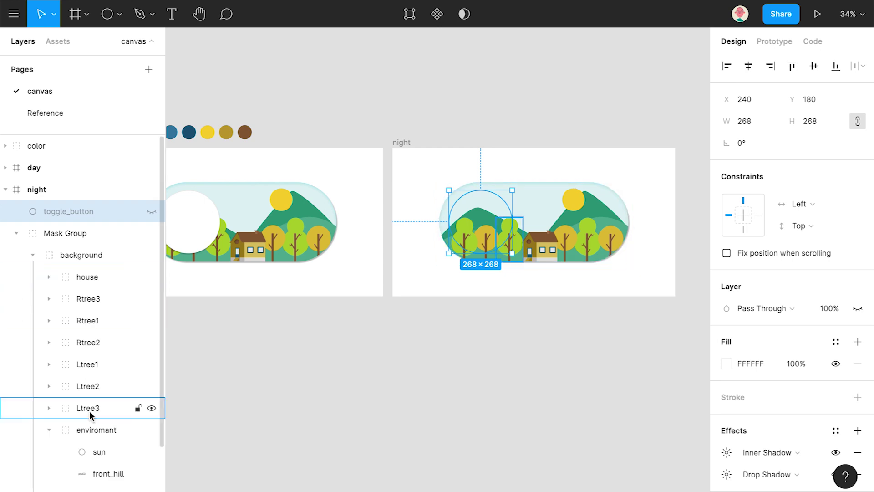
scroll(91, 438, "down", 1)
left_click(99, 432)
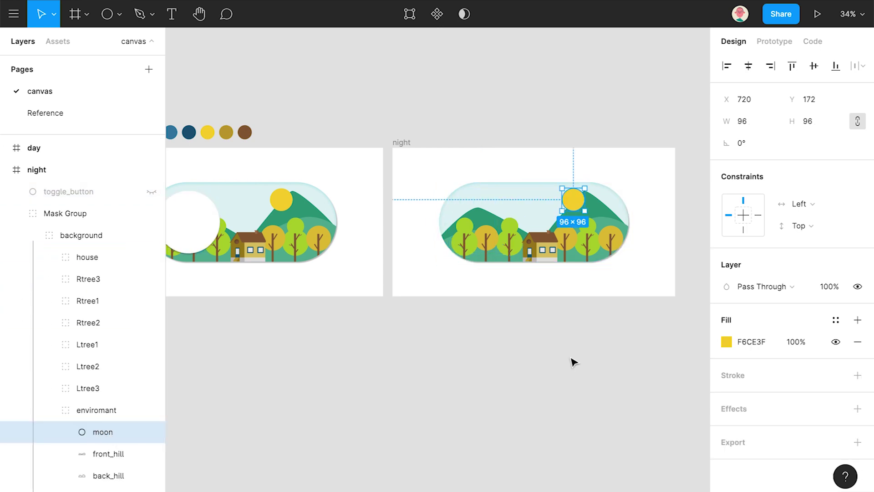
left_click_drag(573, 201, 477, 200)
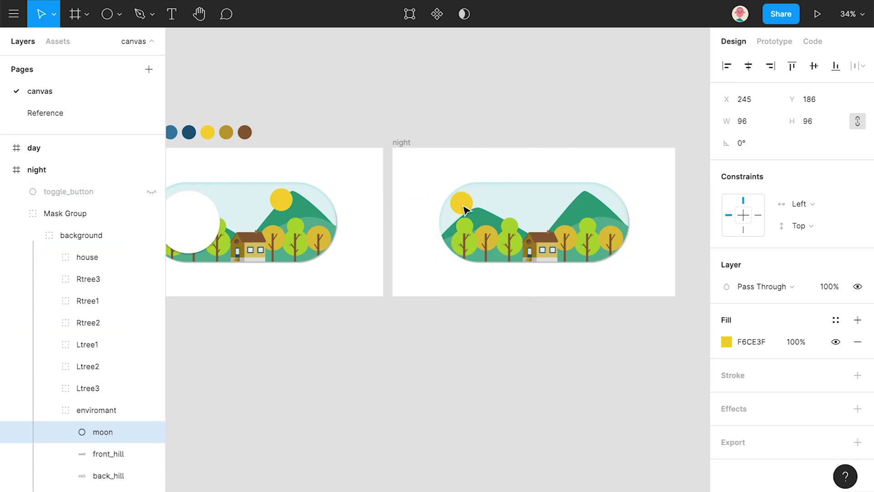
Step: Draw a 120 × 120 circle overlapping the moon at X 260, Y 194, move it into enviromant above moon, and select both
scroll(467, 210, "up", 5)
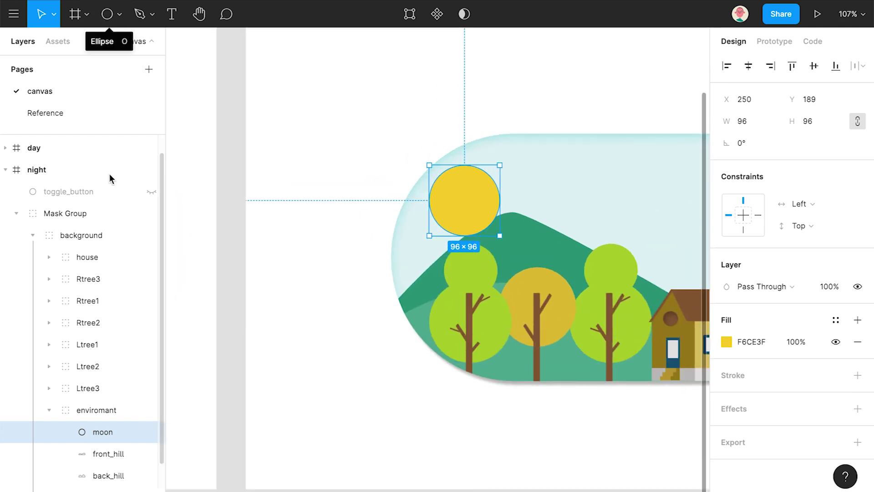
mouse_move(456, 189)
left_mouse_down()
mouse_move(501, 233)
mouse_move(490, 222)
left_mouse_up()
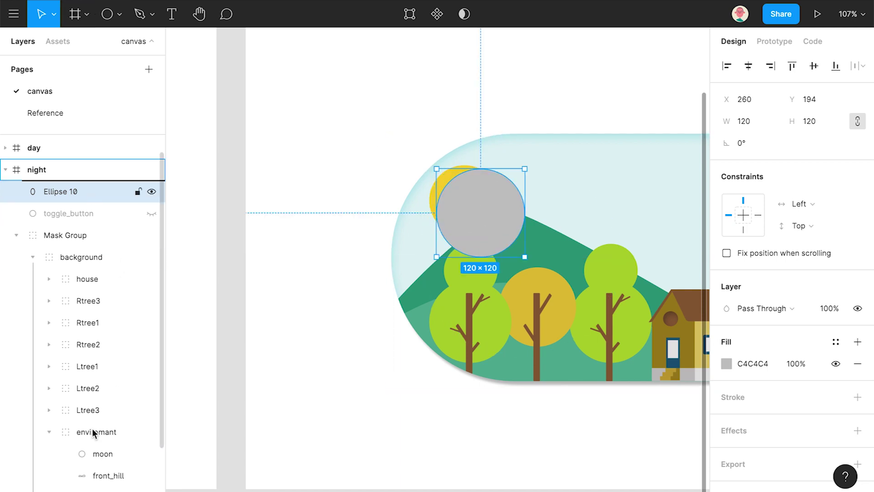
left_click_drag(94, 433, 97, 442)
left_click(103, 454, "shift")
Step: Try the Exclude and Intersect boolean operations on the two overlapping circles
left_click(432, 12)
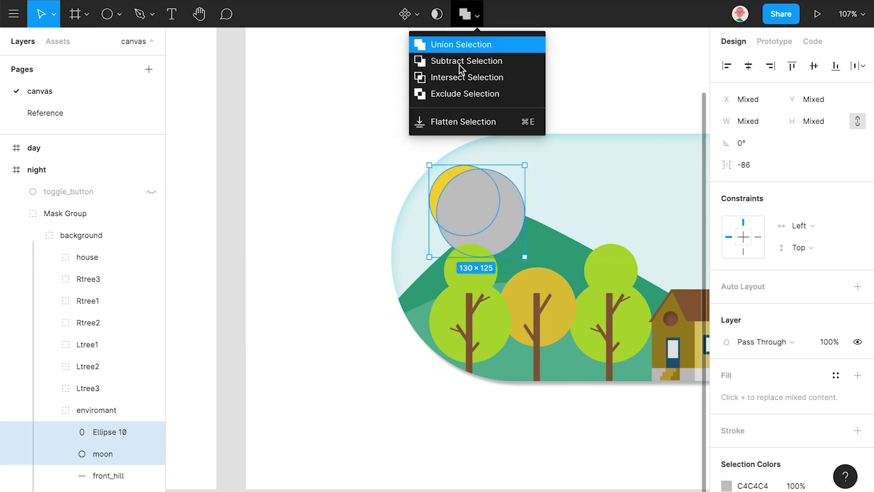
left_click(456, 91)
key("super+z")
left_click(477, 19)
left_click(460, 77)
key("super+z")
Step: Subtract the larger circle from the yellow one to form a crescent, and rename the resulting layer as moon
left_click(475, 15)
left_click(460, 63)
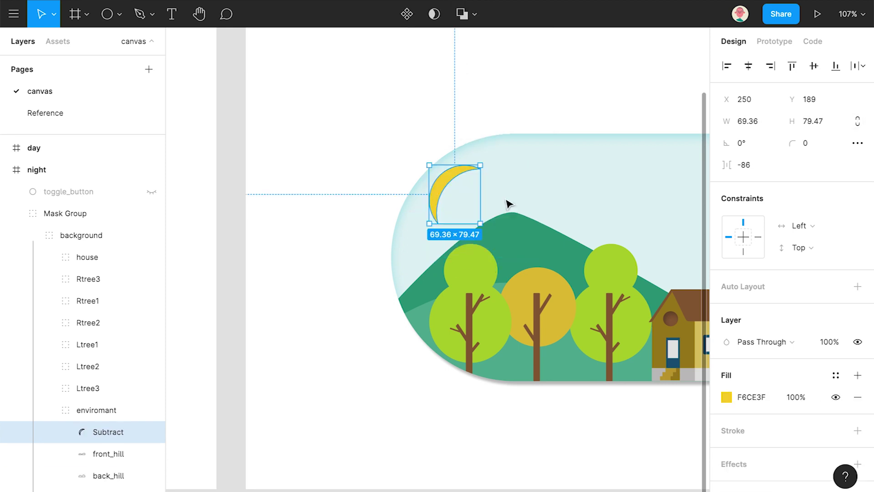
left_click(355, 129)
left_click(438, 193)
left_click(103, 433)
double_click(104, 432)
type("moon")
left_click(336, 328)
Step: Rotate the crescent moon to about 99° and change its fill to pale yellow F5E197
left_click(103, 432)
left_click_drag(426, 230, 484, 211)
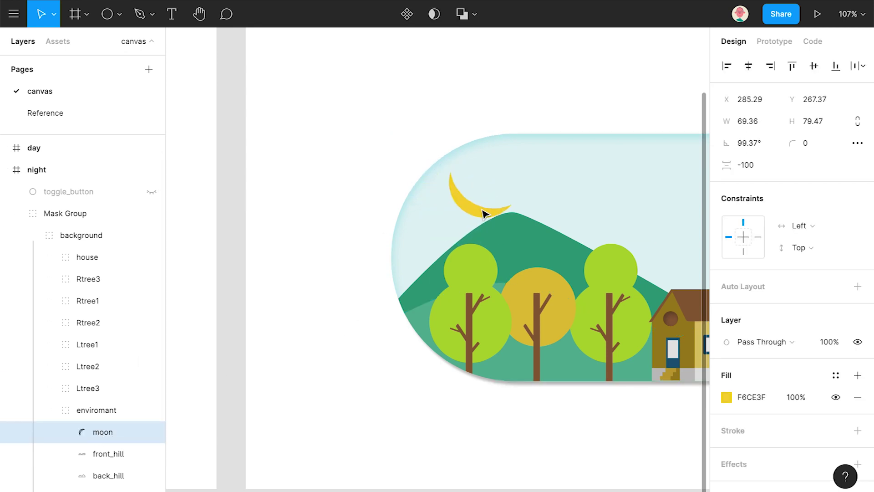
left_click(726, 397)
left_click(621, 171)
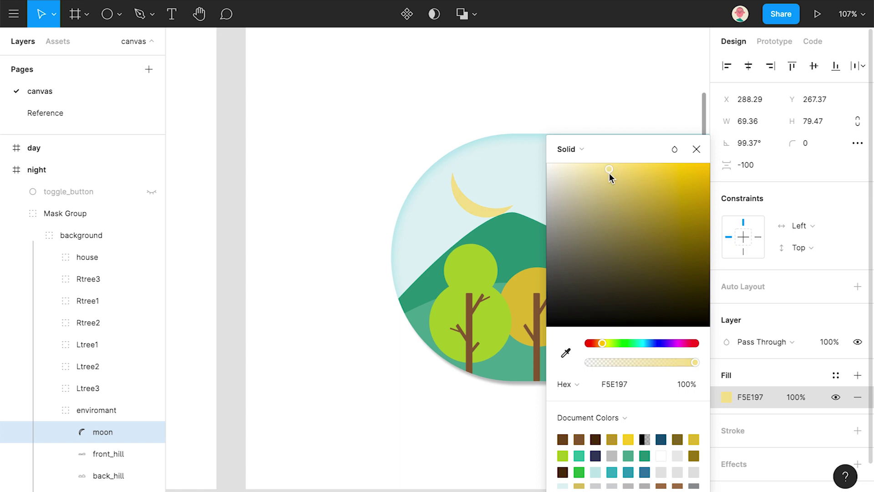
left_click(697, 149)
Step: Move the color palette group above the night frame, to about X 850, Y -403
scroll(80, 469, "down", 2)
left_click(98, 450)
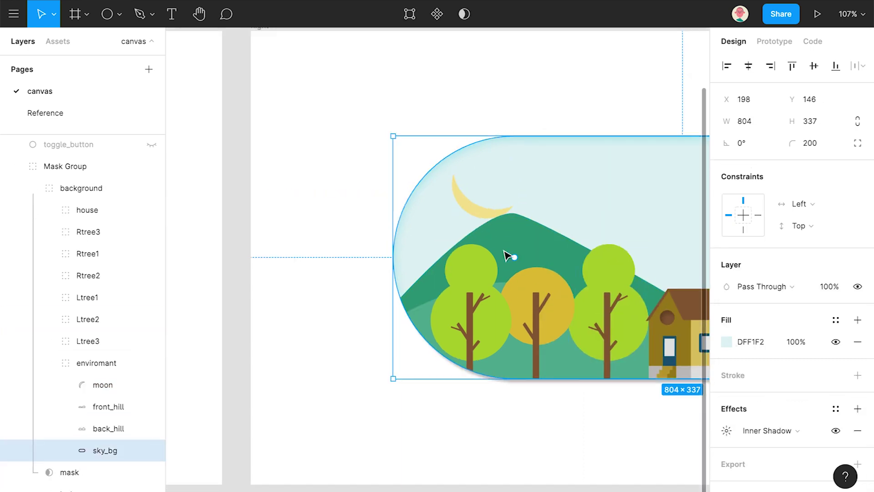
scroll(508, 254, "down", 10)
left_click_drag(386, 138, 546, 155)
scroll(521, 203, "up", 5)
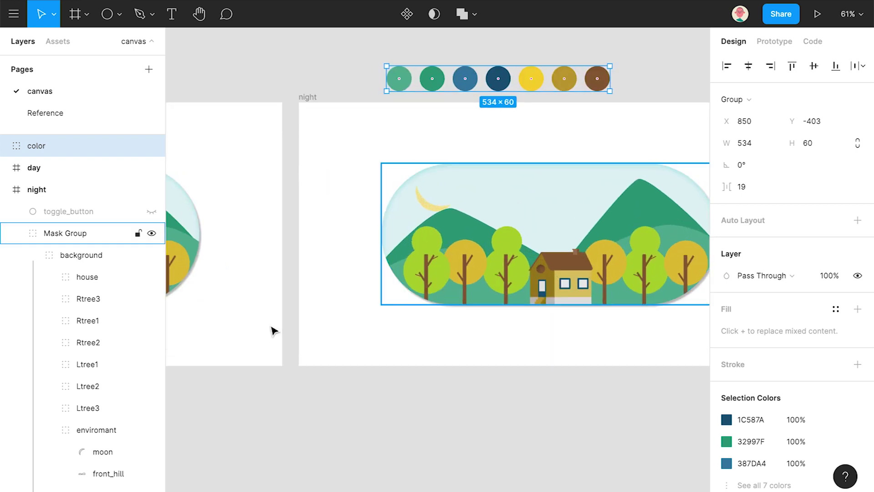
Step: Change the fill of the night frame's sky_bg to a medium blue
scroll(100, 384, "down", 3)
left_click(103, 450)
left_click(726, 343)
left_click(565, 354)
left_click(665, 217)
left_click_drag(641, 347, 653, 347)
left_click_drag(669, 196, 644, 187)
left_click(696, 149)
Step: Recolour the night scene's back_hill with the dark blue sampled from the color palette
left_click(109, 429)
left_click(727, 342)
left_click(565, 353)
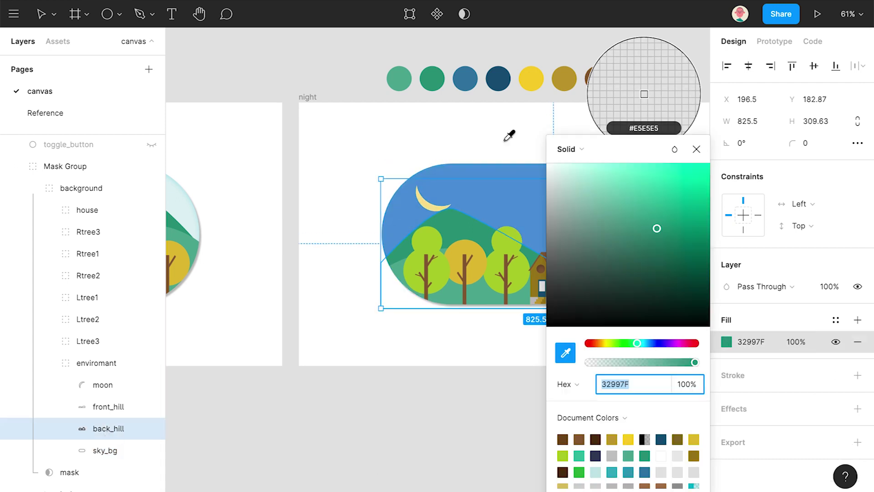
left_click(499, 79)
left_click(696, 149)
Step: Recolour the night scene's front_hill with the medium blue 387DA4 sampled from the color palette
left_click(109, 407)
left_click(727, 342)
left_click(566, 352)
left_click(465, 82)
left_click(696, 149)
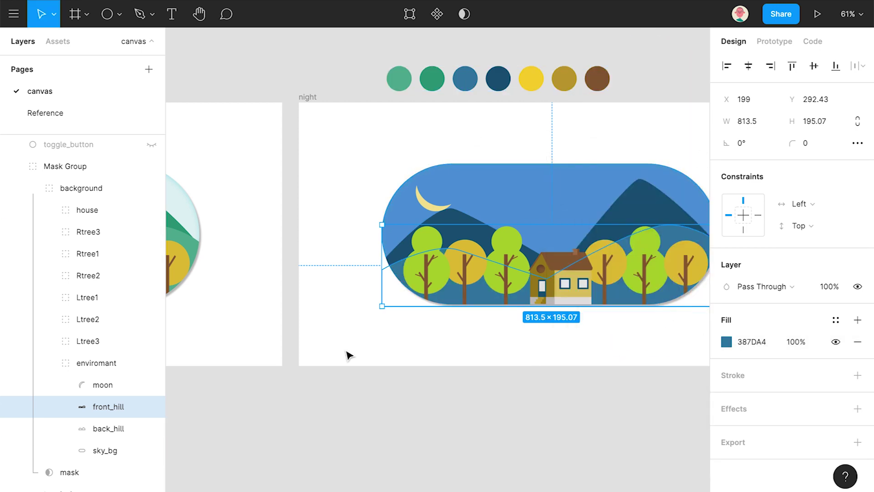
left_click(50, 364)
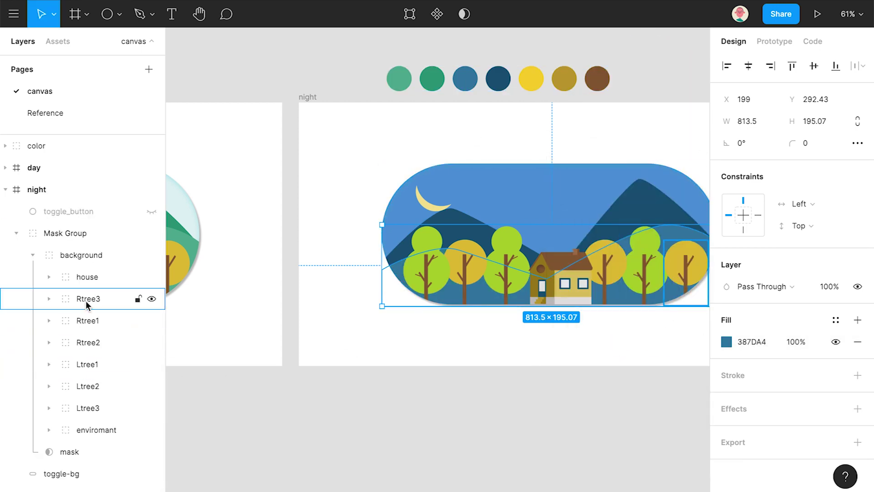
Step: Try a blue fill, 3C90CC, on the foliage of Ltree3
left_click(49, 408)
left_click(94, 451)
left_click(727, 341)
key("space")
left_click_drag(505, 197, 486, 207)
key("ctrl+z")
left_click_drag(580, 135, 474, 137)
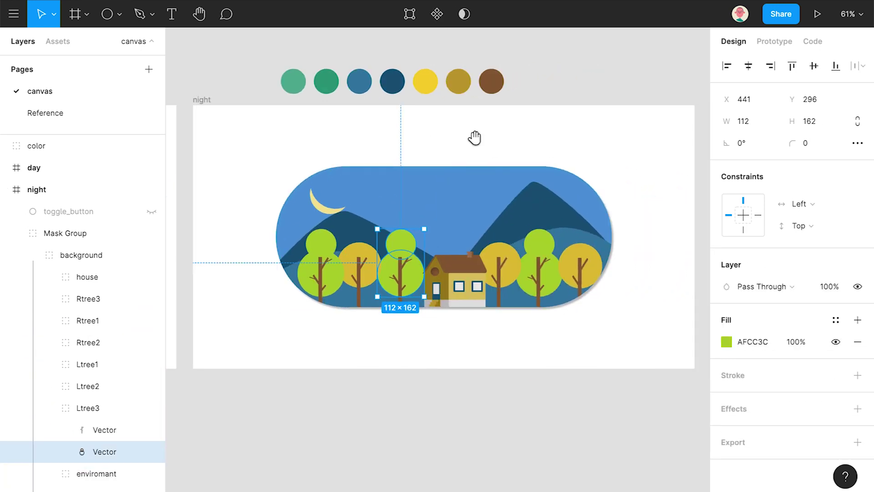
left_click(724, 340)
left_click_drag(629, 344, 652, 341)
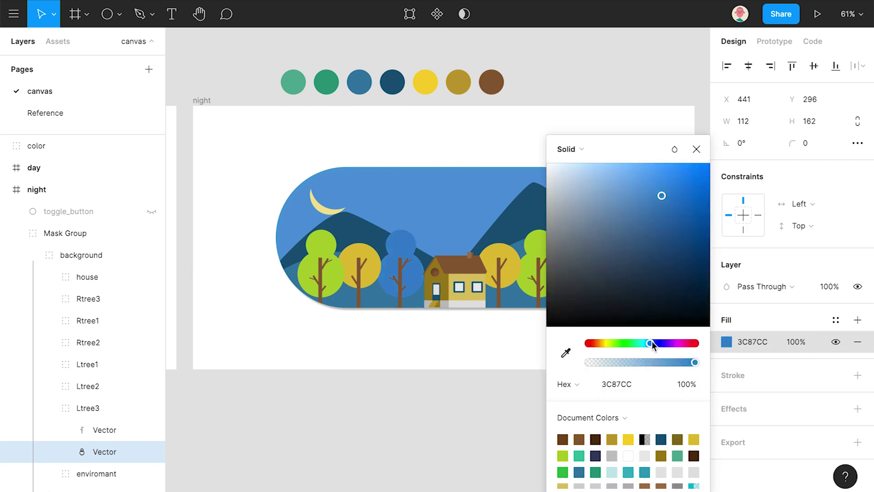
left_click(640, 176)
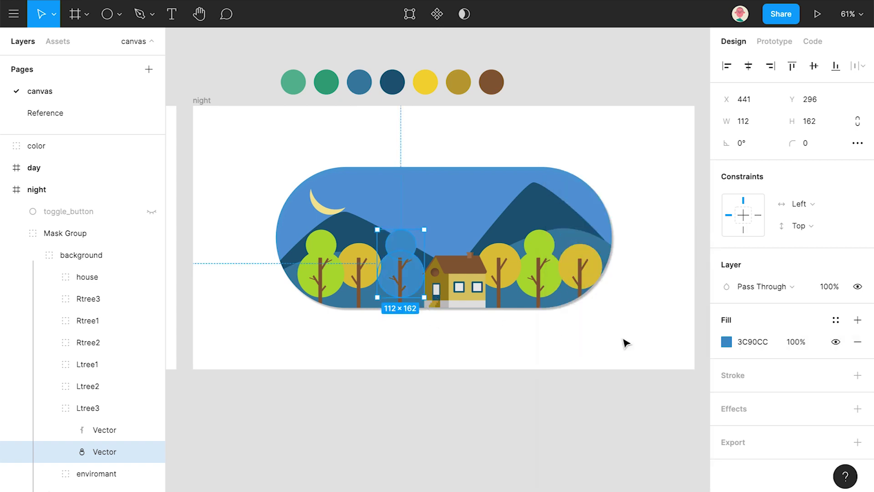
Step: Change the foliage fill of Ltree3 to bright green 25C176
left_click(727, 342)
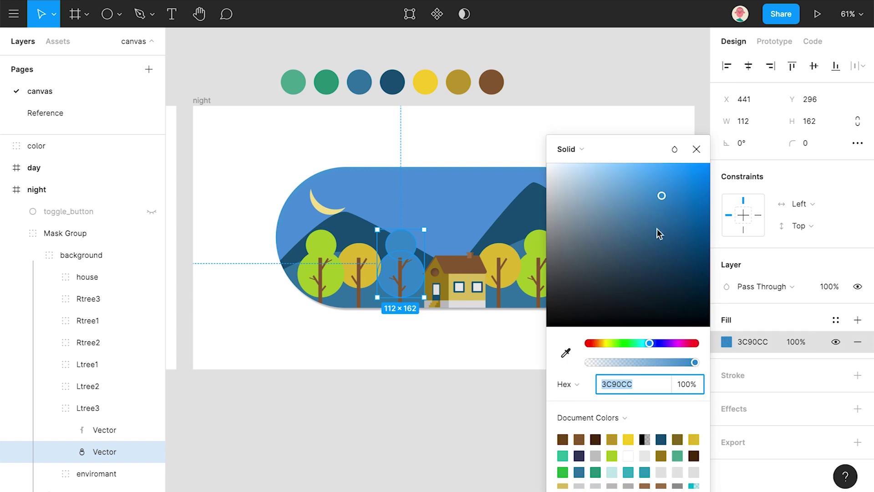
left_click_drag(650, 343, 640, 344)
left_click_drag(642, 187, 680, 210)
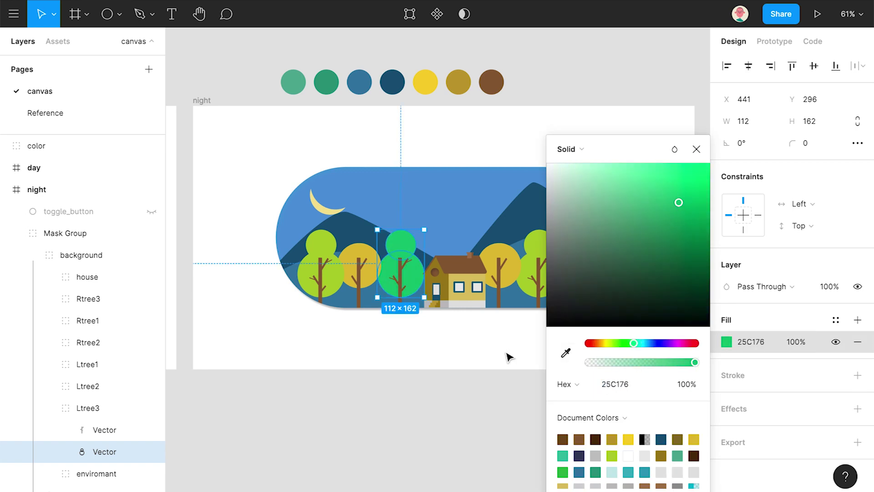
left_click(50, 408)
Step: Change the fill of Ltree2's foliage ellipse to teal green 119A79
left_click(50, 387)
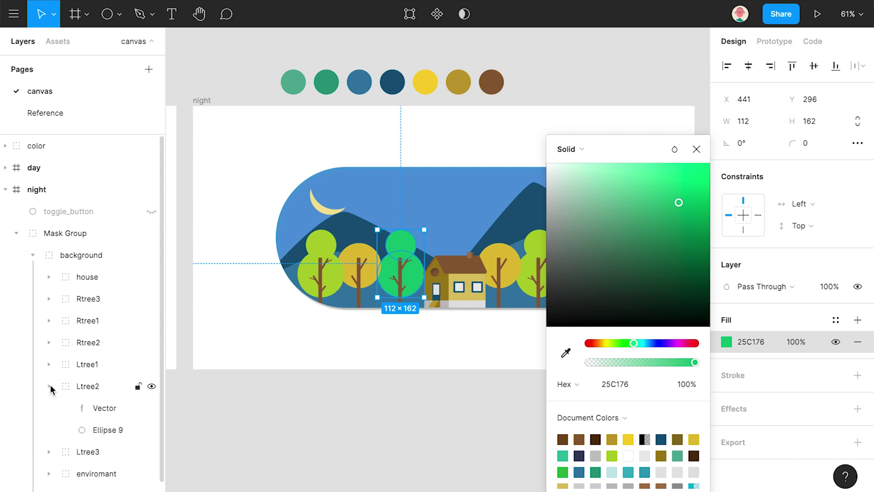
left_click(97, 429)
left_click(727, 342)
left_click_drag(651, 345, 653, 343)
left_click(664, 190)
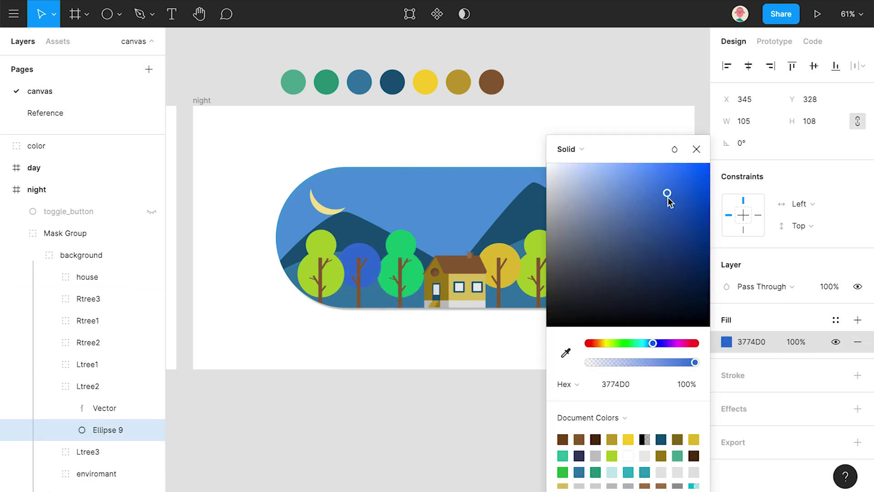
left_click(631, 343)
left_click(688, 217)
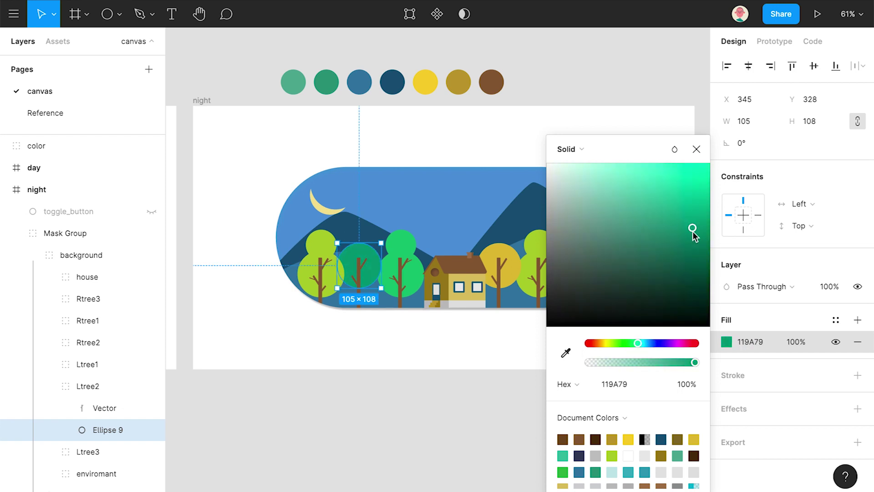
Step: Match the foliage fill of Ltree1 to the bright green of Ltree3
left_click(55, 364)
left_click(86, 408)
left_click(727, 342)
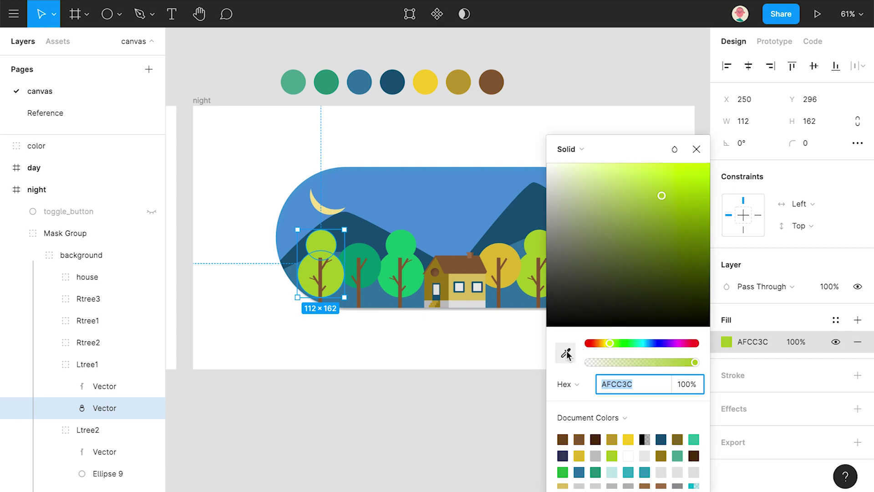
left_click(566, 353)
left_click(415, 271)
left_click(397, 394)
left_click(49, 364)
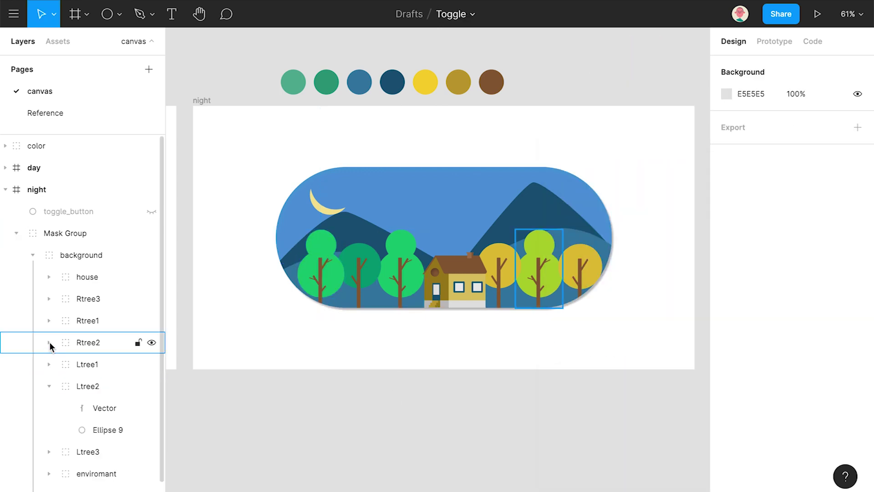
Step: Change the foliage fill of Rtree2 to olive green, about 6E870B
left_click(49, 342)
left_click(96, 386)
left_click(727, 342)
left_click(697, 241)
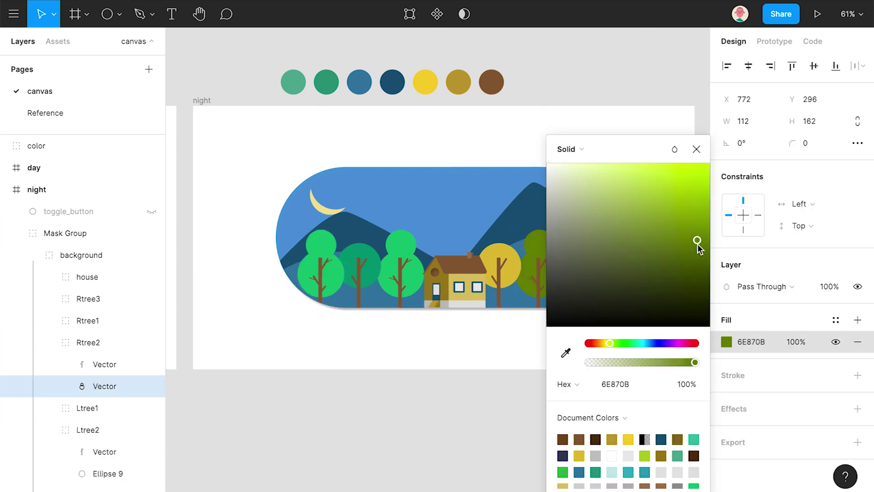
Step: Change the trunk fill of Rtree2 to dark brown 6F4523
left_click(106, 364)
left_click(727, 342)
left_click(658, 265)
left_click(697, 149)
left_click(769, 344)
left_click(49, 343)
Step: Copy the dark brown 6F4523 fill from Rtree2's trunk onto the trunk of Rtree1
left_click(49, 321)
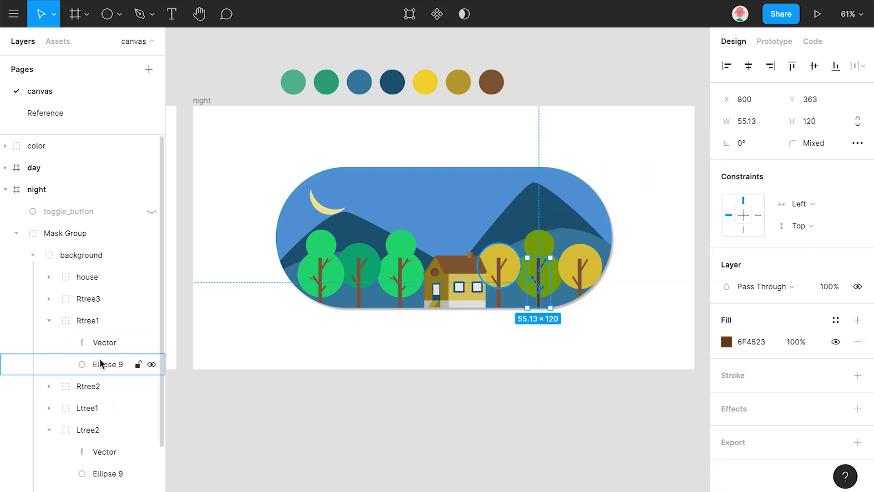
left_click(103, 350)
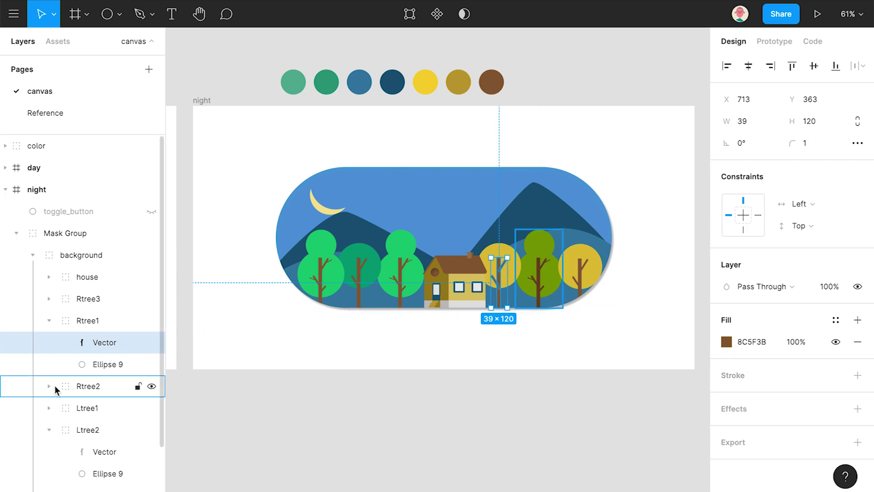
left_click(49, 387)
left_click(96, 408)
left_click(105, 349)
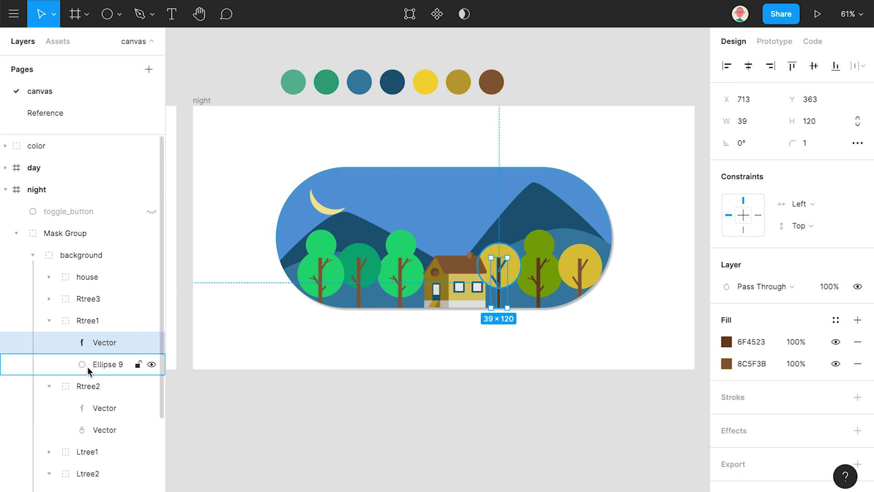
Step: Match the fill of Rtree1's foliage ellipse to the teal green 119A79 of Ltree2
left_click(91, 365)
left_click(725, 343)
left_click(563, 351)
left_click(370, 267)
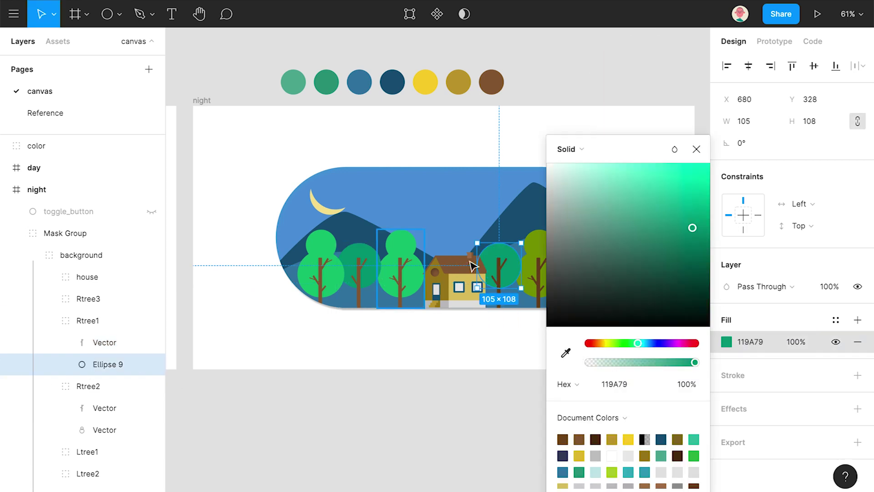
left_click(696, 149)
left_click(48, 321)
Step: Change the fill of Rtree3's foliage ellipse to dark mustard A88B26
left_click(49, 299)
left_click(94, 342)
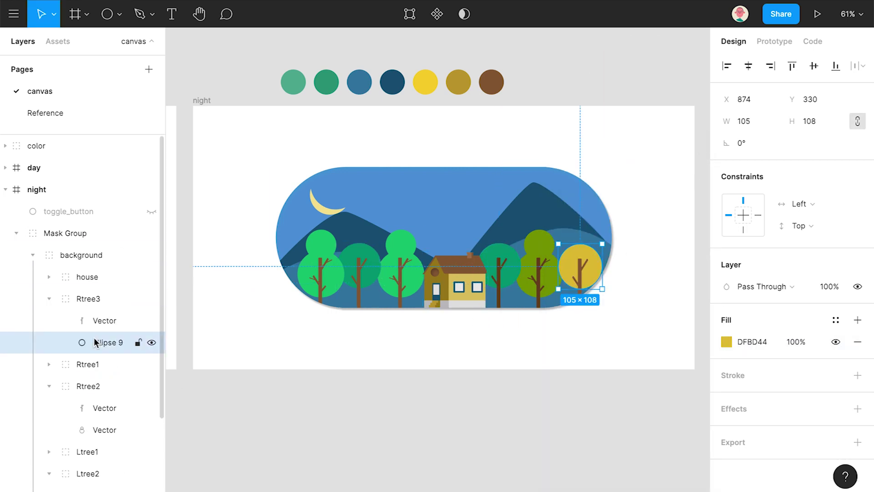
left_click(727, 341)
left_click(762, 228)
left_click(783, 151)
Step: Paste the dark brown 6F4523 fill onto the trunk of Rtree3
left_click(94, 321)
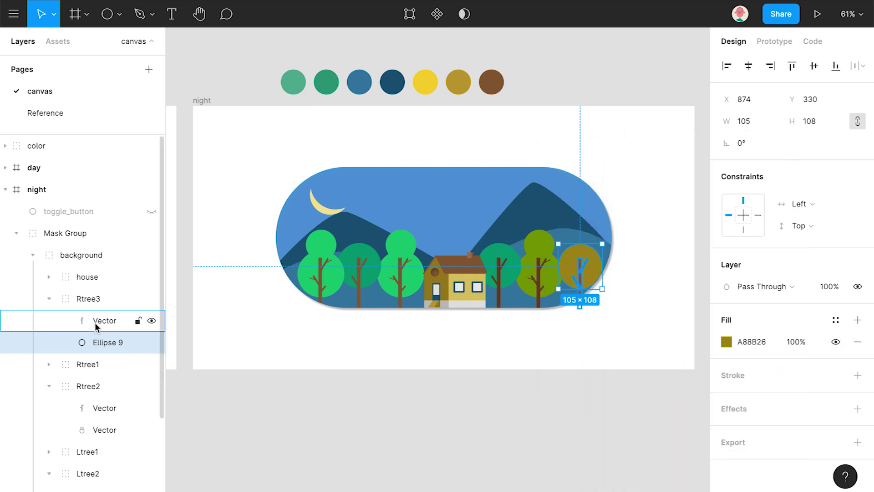
key("ctrl+v")
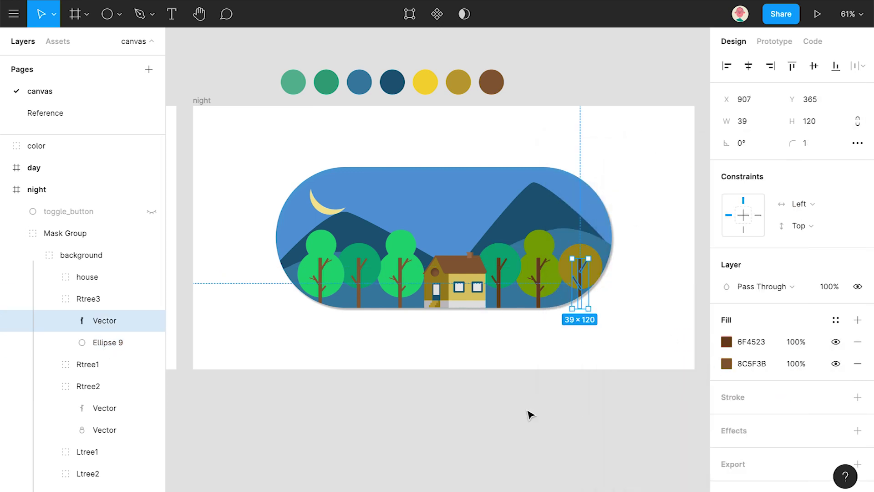
left_click(439, 397)
left_click(48, 299)
Step: Recolour the foliage of Ltree1 with the olive green sampled from Rtree2, and collapse the tree groups
left_click(49, 386)
left_click(49, 386)
left_click(92, 428)
left_click(49, 364)
left_click(86, 406)
key("i")
left_click(549, 234)
left_click(381, 374)
scroll(382, 374, "down", 1)
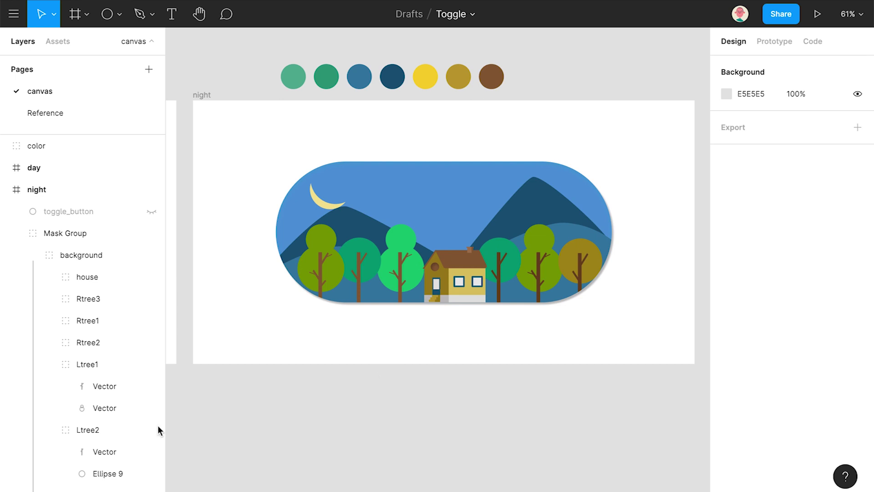
left_click(49, 364)
left_click(48, 386)
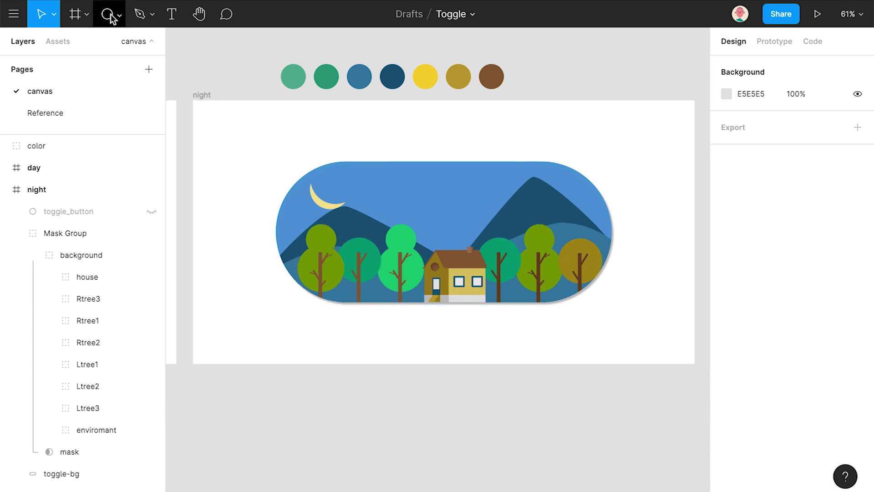
Step: Build a smoke cloud about 130 by 190 below the night frame from overlapping grey circles, with smaller circles at its base
scroll(299, 306, "down", 4)
left_click_drag(305, 329, 339, 357)
mouse_move(337, 357)
left_mouse_down()
mouse_move(319, 361)
mouse_move(315, 374)
mouse_move(339, 374)
left_mouse_up()
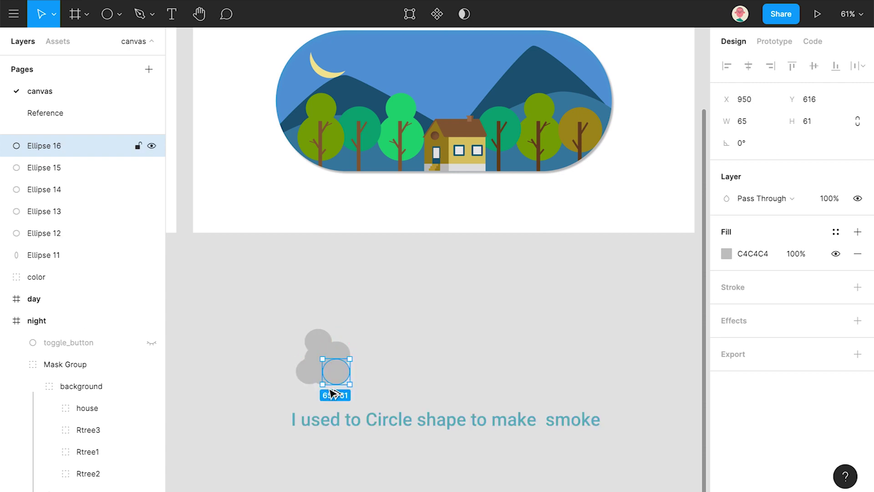
scroll(363, 371, "up", 3)
left_click_drag(354, 327, 314, 379)
left_click(381, 367)
scroll(351, 367, "up", 1)
scroll(342, 367, "up", 3)
left_click_drag(315, 378, 322, 396)
left_click(412, 394)
Step: Flatten all the smoke circles into a single vector shape
left_click_drag(241, 233, 376, 398)
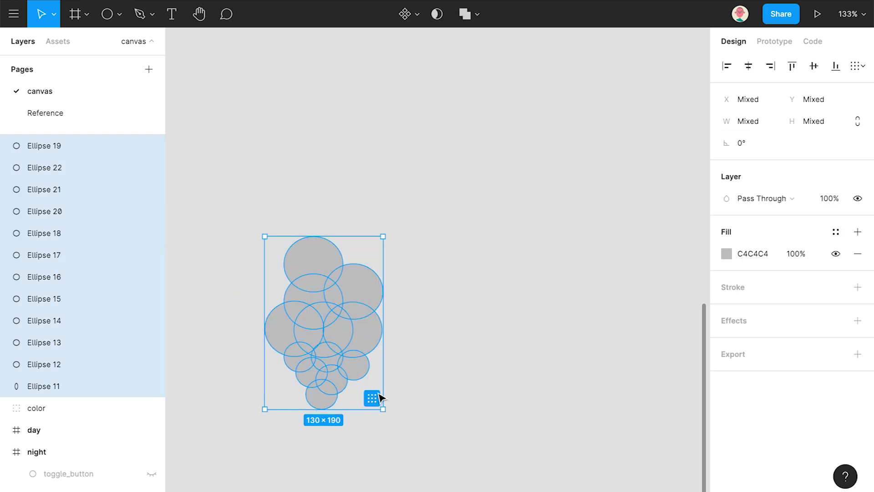
key("ctrl+e")
scroll(345, 331, "down", 5)
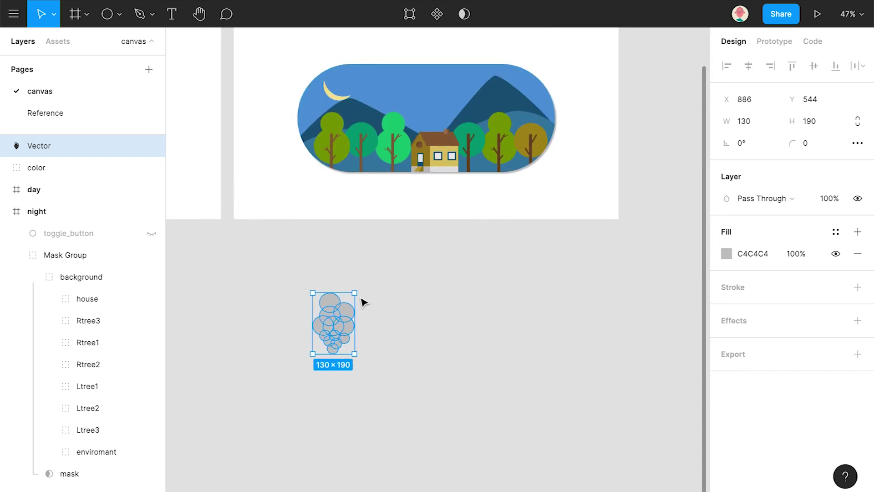
Step: Change the smoke shape's fill to white FFFFFF and move it over the house in the night frame
left_click_drag(341, 336, 372, 291)
left_click(727, 254)
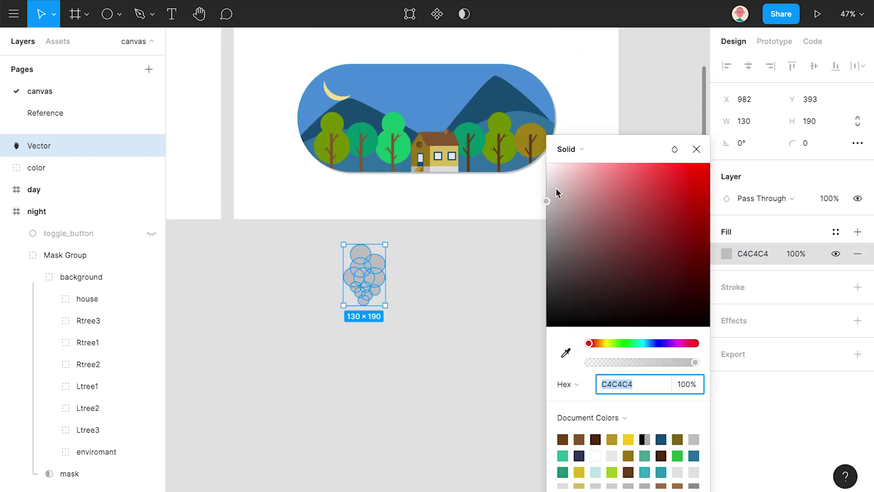
left_click(547, 165)
left_click_drag(369, 260, 455, 97)
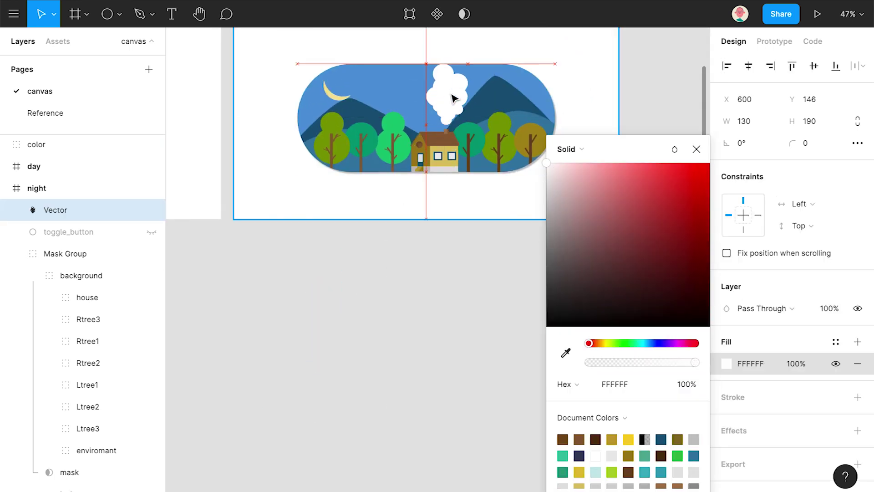
Step: Scale the smoke down to 44 by 64 and place it above the chimney at X 642, Y 283
scroll(456, 136, "up", 5)
left_click_drag(481, 132, 448, 206)
key("Escape")
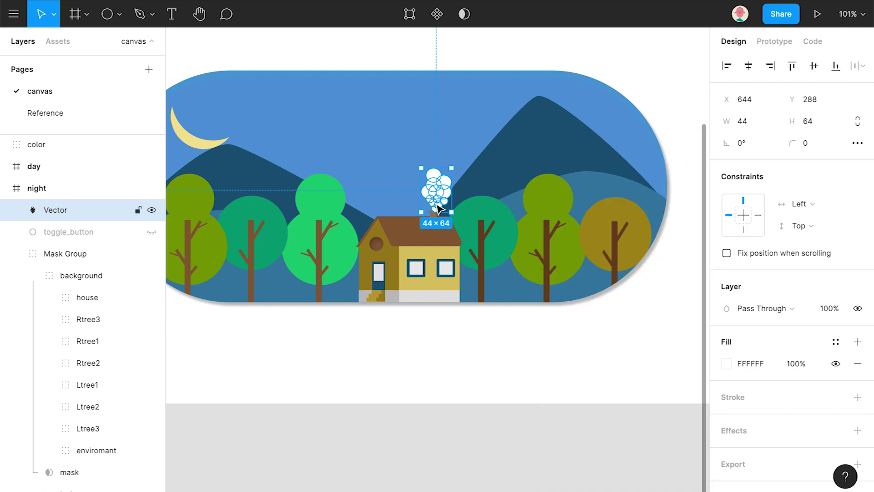
scroll(437, 192, "up", 5)
left_click_drag(444, 227, 443, 219)
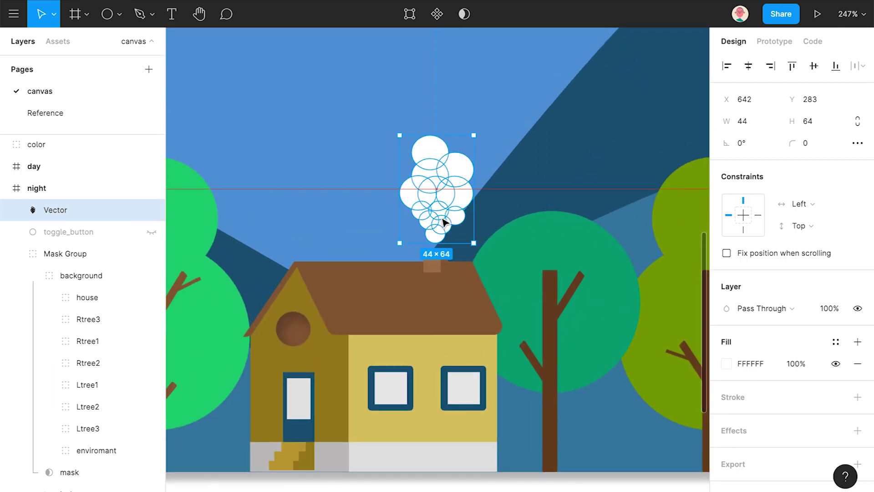
Step: Add a second fill to the smoke shape and make it a radial gradient
key("Escape")
left_click(422, 201)
left_click(857, 342)
left_click(727, 363)
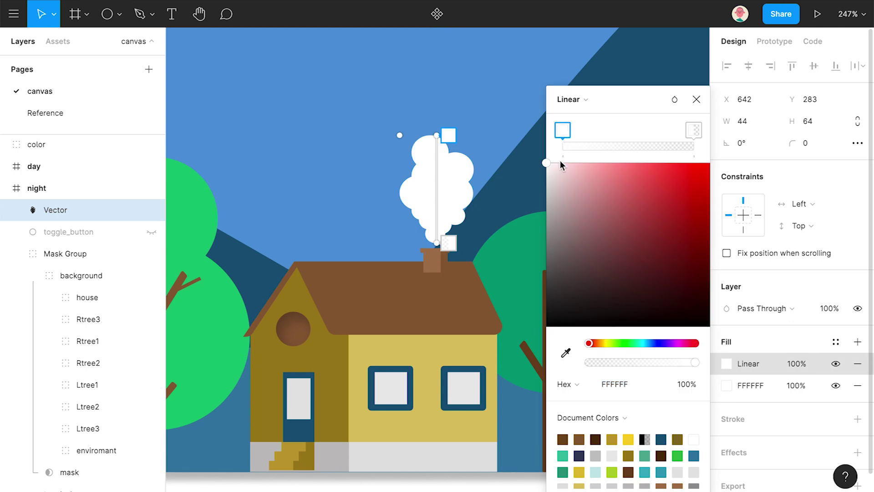
left_click(572, 99)
left_click(588, 119)
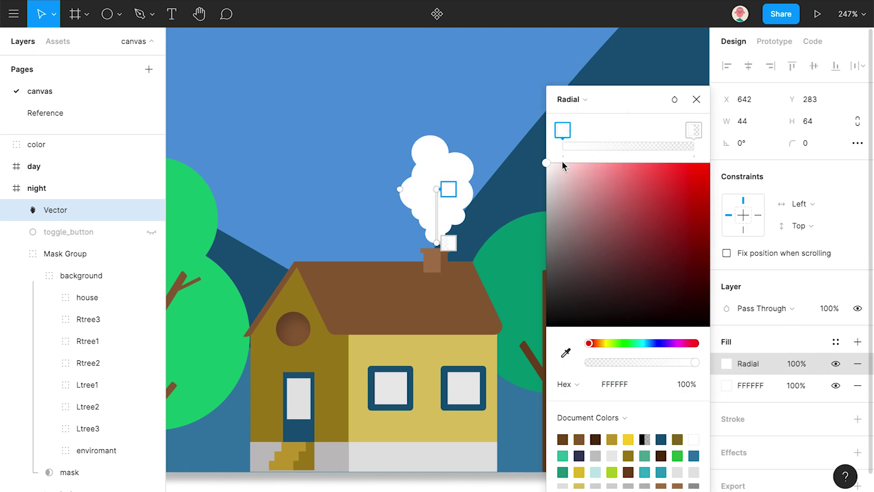
Step: Set the smoke gradient's colours to white FFFFFF at the centre and light grey at the outer edge
left_click_drag(546, 163, 546, 182)
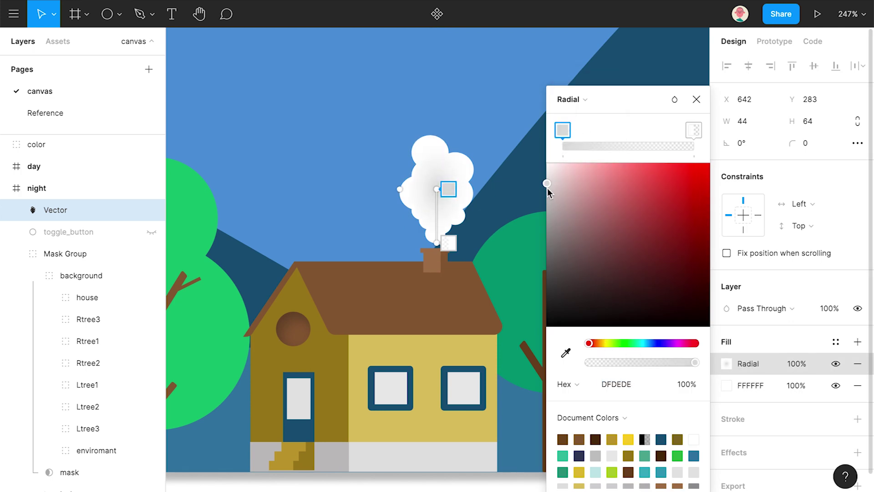
left_click(566, 353)
left_click(425, 188)
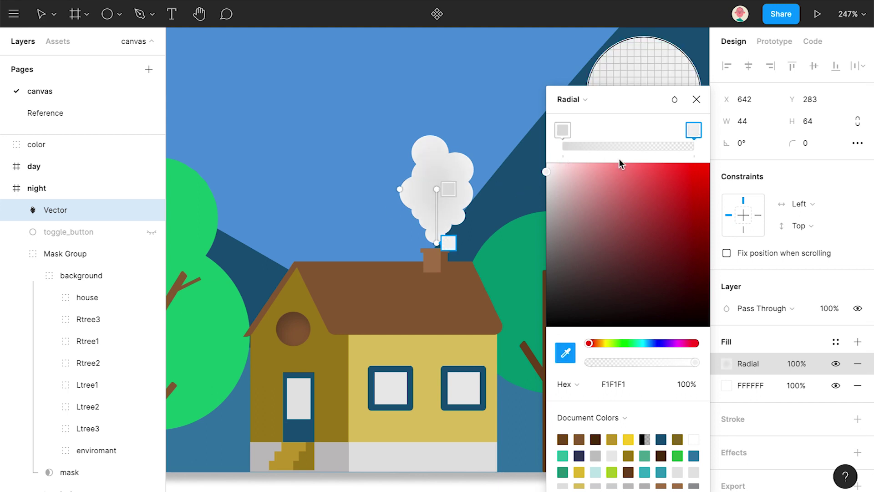
left_click(563, 130)
left_click(566, 353)
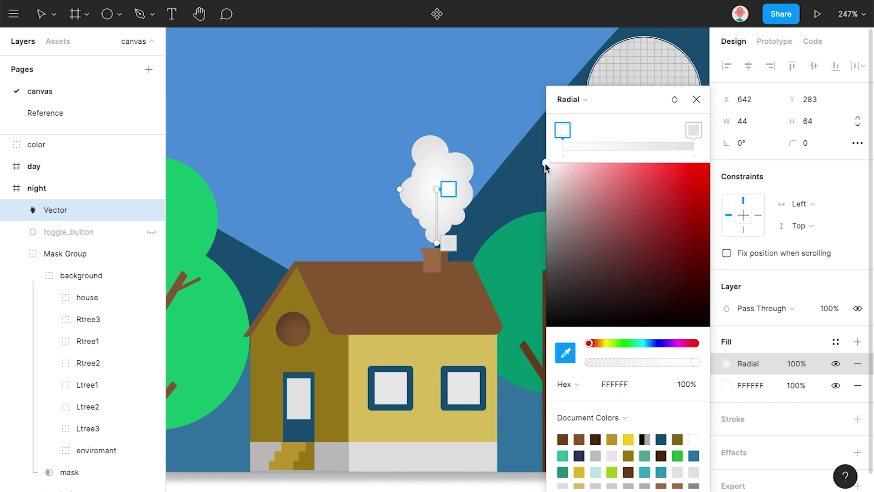
Step: Move the smoke gradient's white and grey stops closer together so the shading stays near the shape's outer edge
key("Escape")
left_click_drag(449, 243, 446, 219)
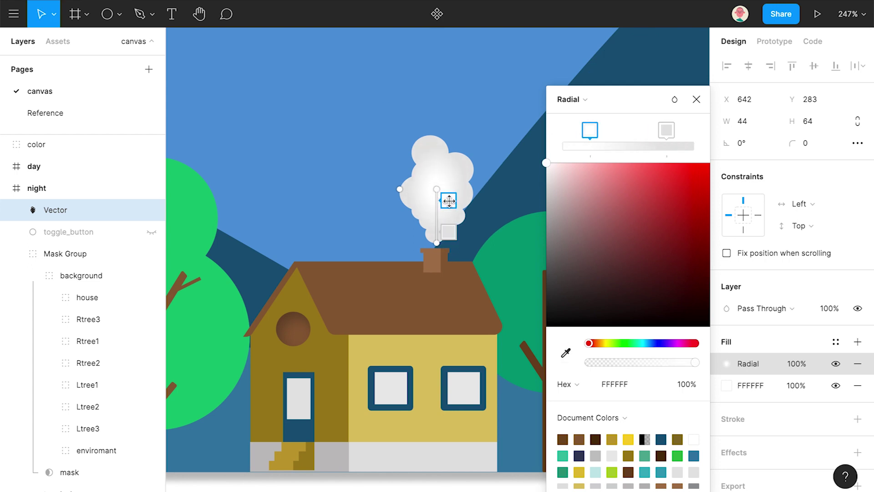
left_click_drag(453, 176, 451, 215)
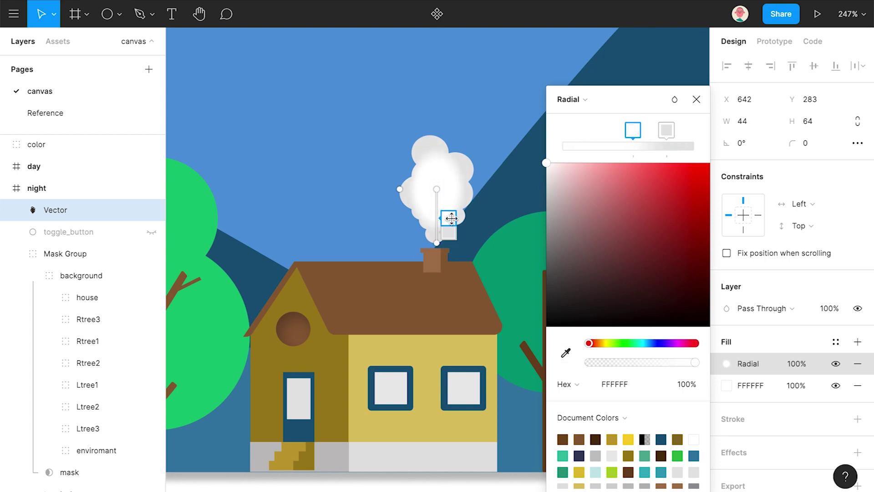
left_click(697, 99)
left_click(594, 203)
scroll(595, 202, "down", 3)
scroll(594, 202, "down", 1)
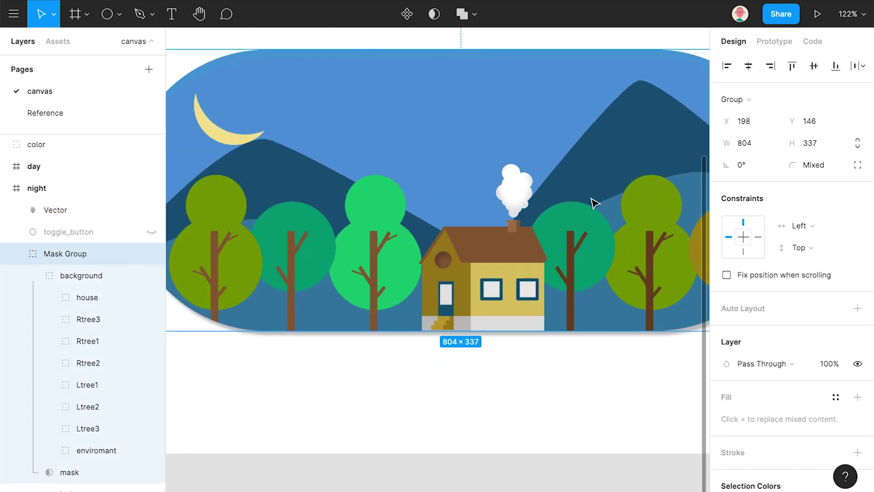
Step: Rename the smoke shape's layer as smoke and move it into the background group above house
left_click(56, 210)
double_click(56, 210)
type("smoke")
key("Return")
left_click_drag(89, 239, 88, 287)
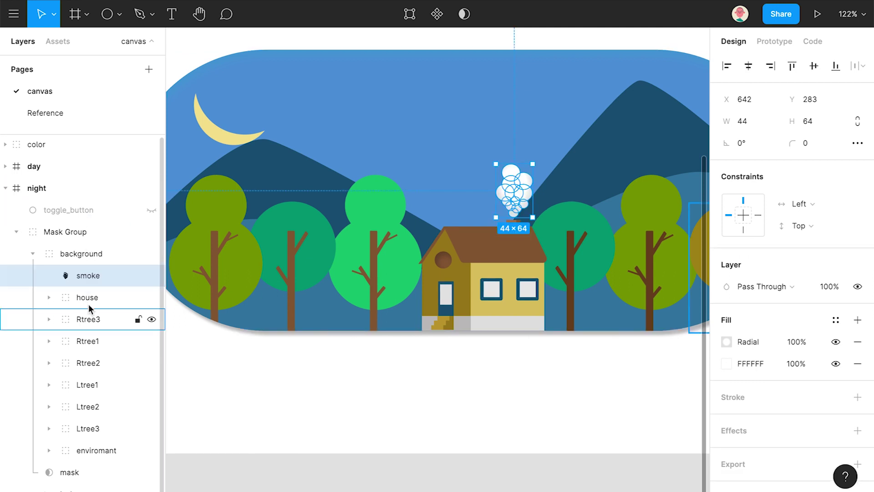
Step: Duplicate the glass pane in window2 and fill the copy with yellow F4DD64
left_click(48, 297)
left_click(65, 341)
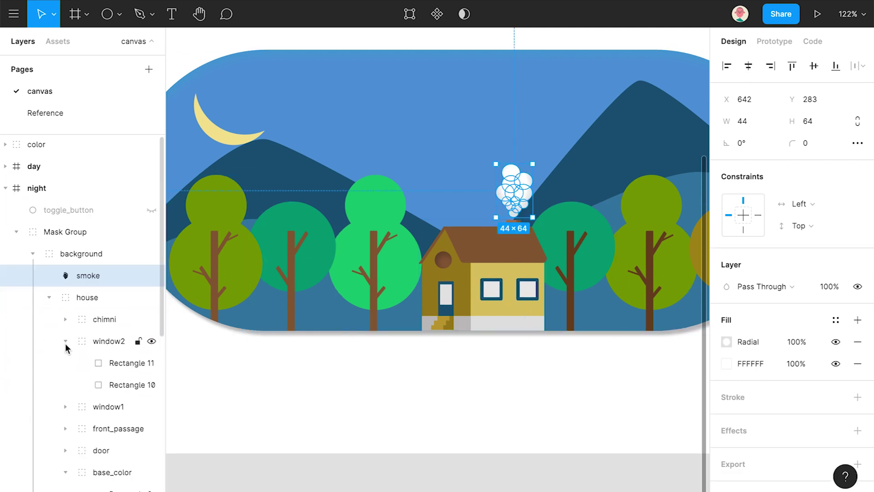
left_click(110, 363)
scroll(531, 299, "up", 1)
scroll(530, 299, "up", 8)
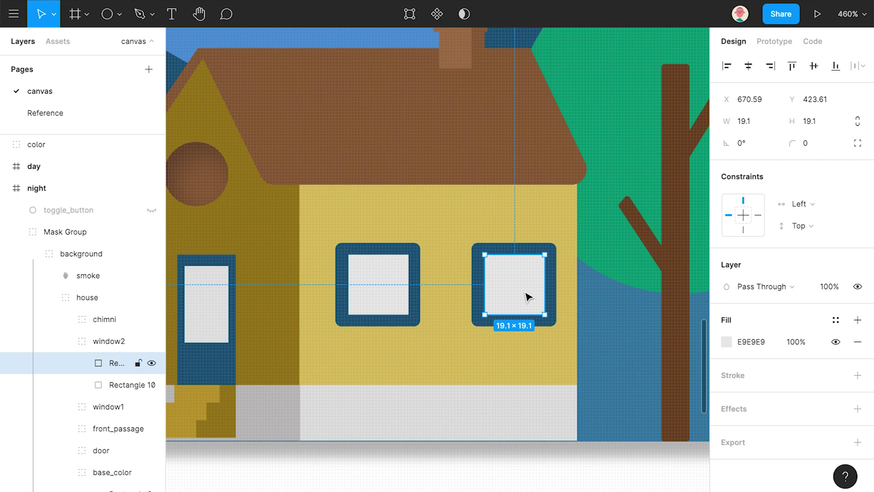
key("ctrl+c")
key("ctrl+v")
left_click(727, 341)
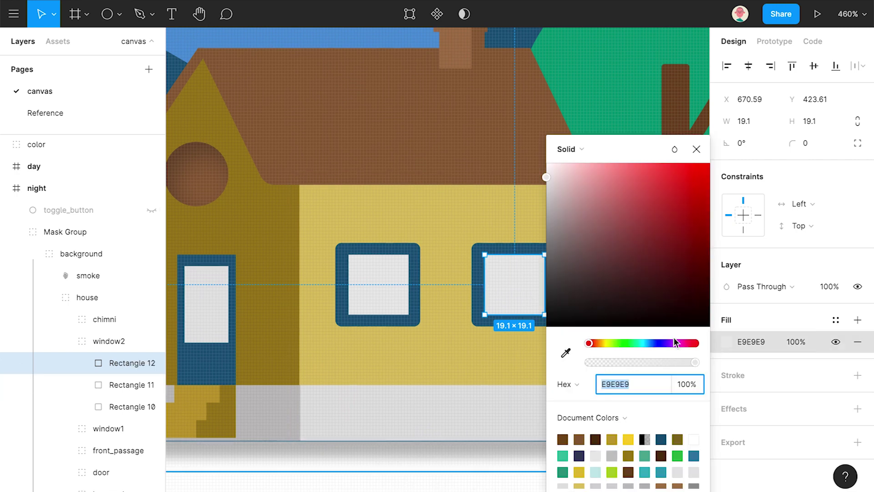
left_click(604, 344)
left_click(631, 171)
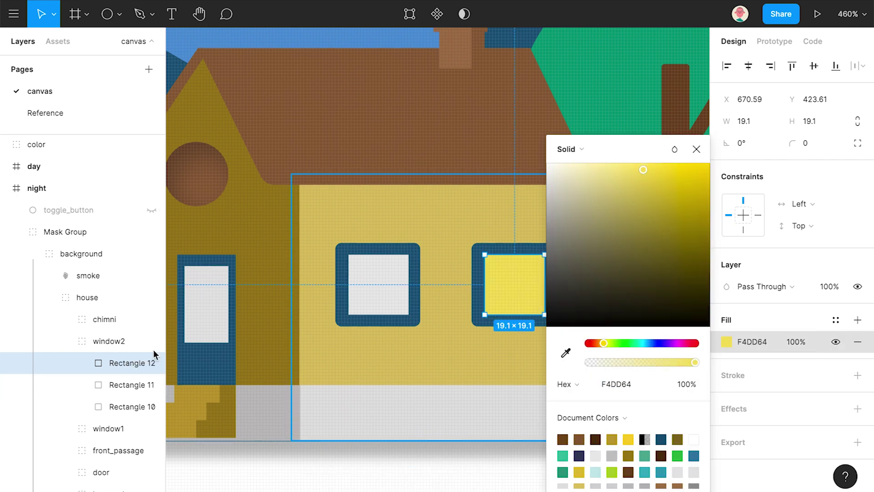
Step: Rename the yellow pane copy as light and give it a Layer Blur effect
double_click(128, 370)
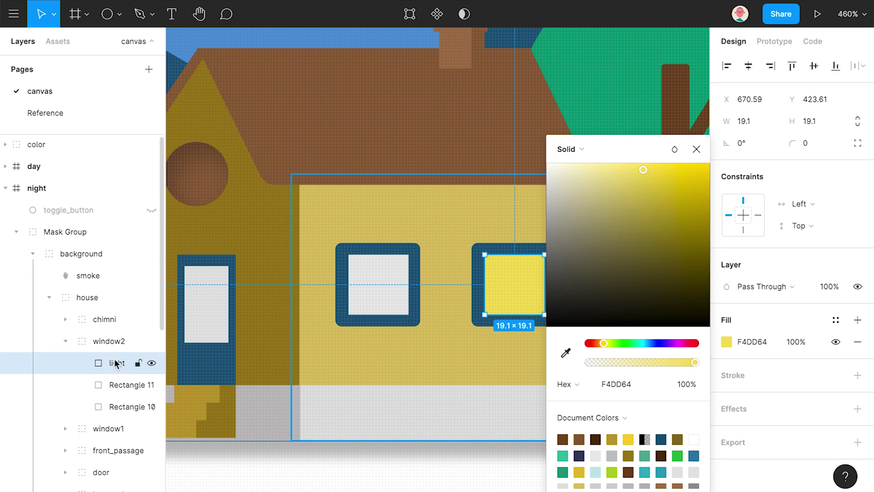
left_click(858, 409)
left_click(774, 431)
left_click(788, 446)
left_click(698, 149)
mouse_move(117, 363)
left_mouse_down()
mouse_move(113, 390)
mouse_move(116, 360)
left_mouse_up()
key("Escape")
Step: Fill window2's original pane with the light's yellow and move the light layer beneath it
left_click(110, 386)
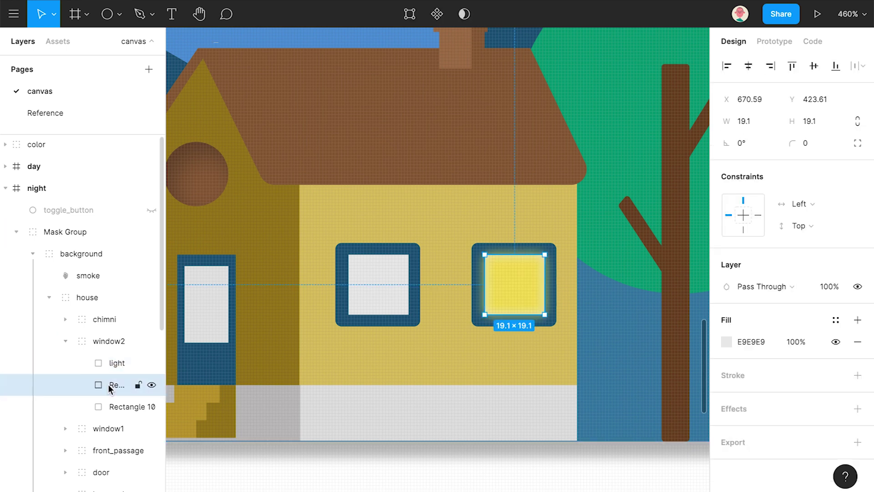
key("i")
left_click(521, 279)
key("Escape")
left_click_drag(115, 363, 122, 394)
left_click(283, 471)
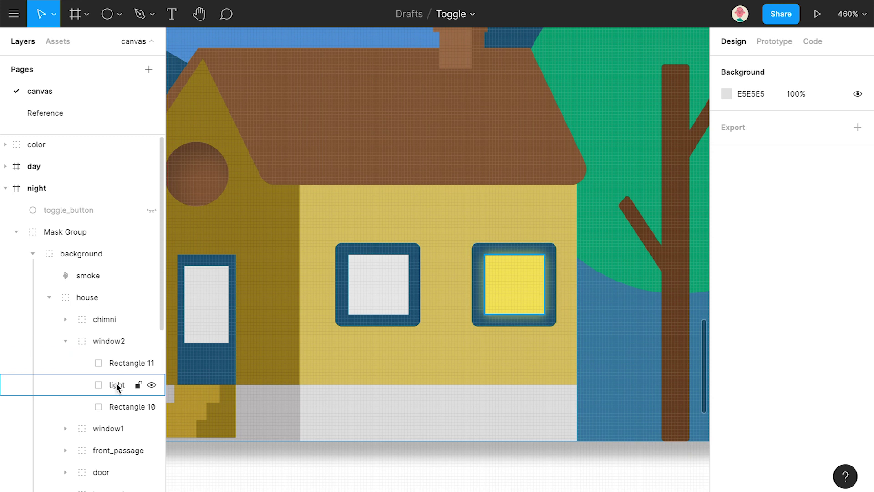
Step: Copy the light layer into window1, colour that window's pane the same yellow, and place the light beneath it
left_click(100, 382)
key("ctrl+c")
left_click(65, 341)
left_click(65, 361)
left_click(118, 385)
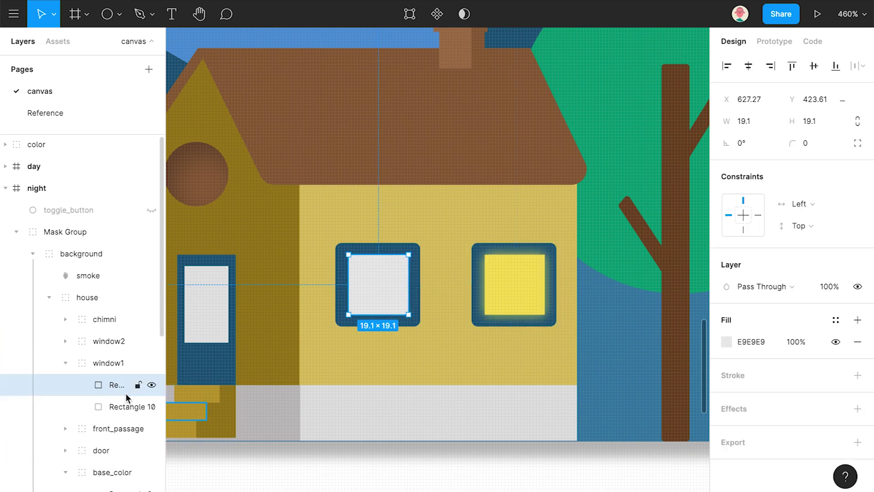
key("ctrl+v")
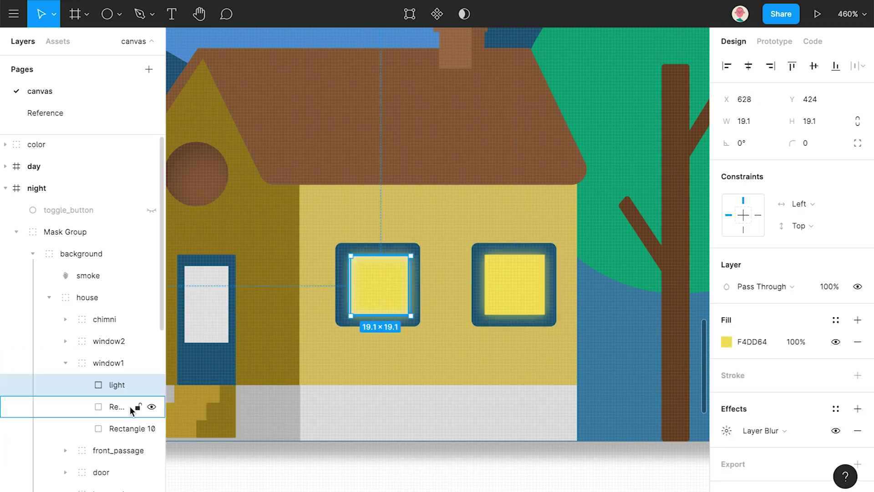
left_click(133, 406)
left_click_drag(122, 385, 124, 420)
left_click(310, 487)
Step: Duplicate the door's glass pane, place the copy over the original at X 575, Y 428, and fill it with the windows' yellow F5DD64
left_click_drag(283, 396, 413, 389)
left_click(343, 328)
left_click(65, 363)
left_click(65, 407)
left_click(120, 430)
key("ctrl+v")
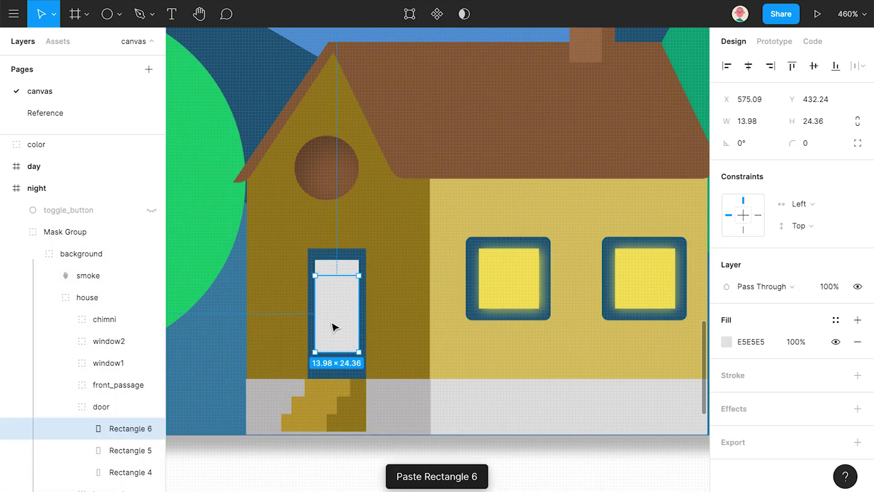
left_click_drag(335, 329, 334, 321)
key("i")
left_click(506, 280)
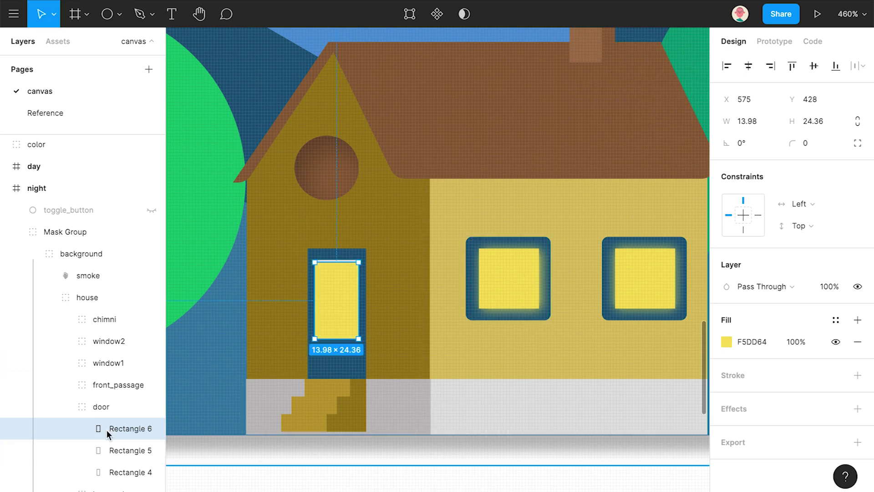
Step: Fill the door's lower pane layer with yellow F5DD64, rename it as light, and apply a Layer Blur effect
left_click(118, 453)
key("i")
left_click(509, 275)
double_click(117, 451)
type("light")
key("Return")
left_click(858, 409)
left_click(781, 431)
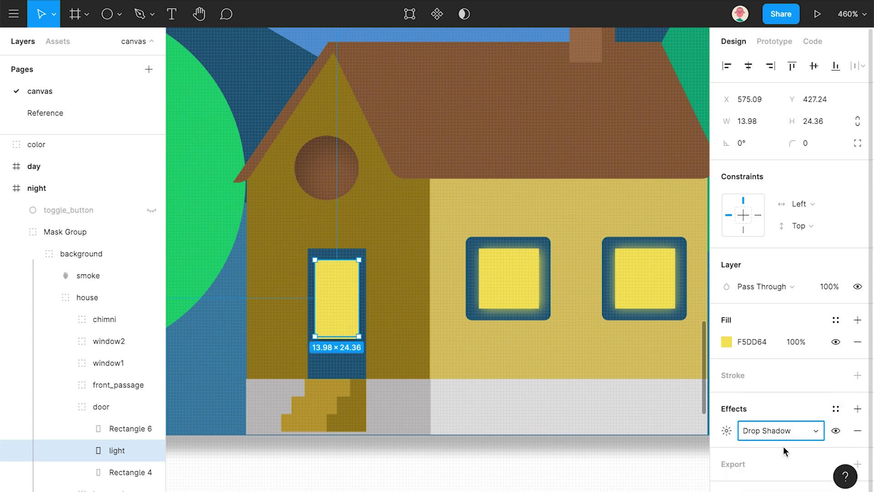
left_click(780, 452)
left_click(391, 480)
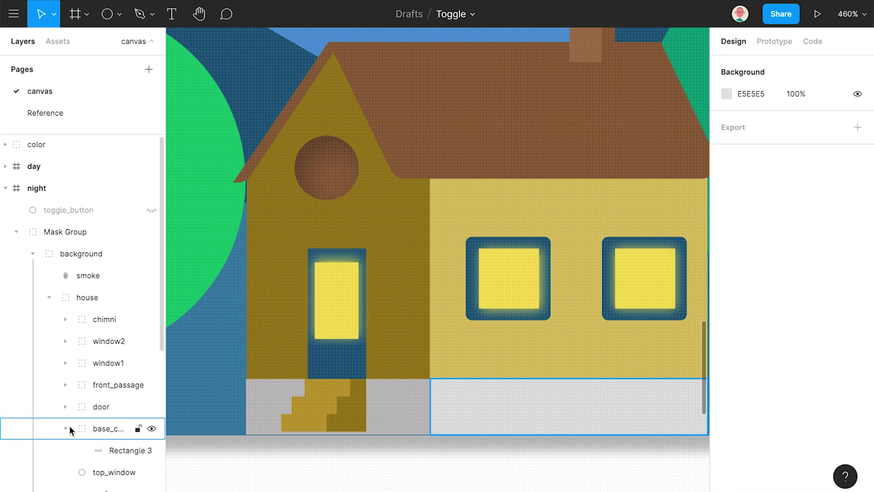
Step: Duplicate the round top_window, rename the copy as top_window_light, and place it over the original at X 569, Y 388
left_click(101, 474)
scroll(103, 456, "down", 3)
key("ctrl+c")
key("ctrl+v")
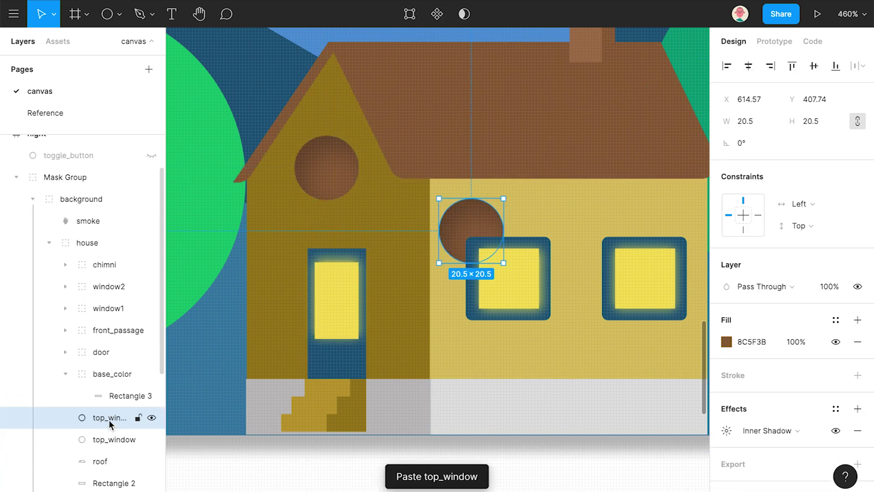
double_click(142, 418)
type("_light")
key("Return")
left_click_drag(453, 249, 318, 178)
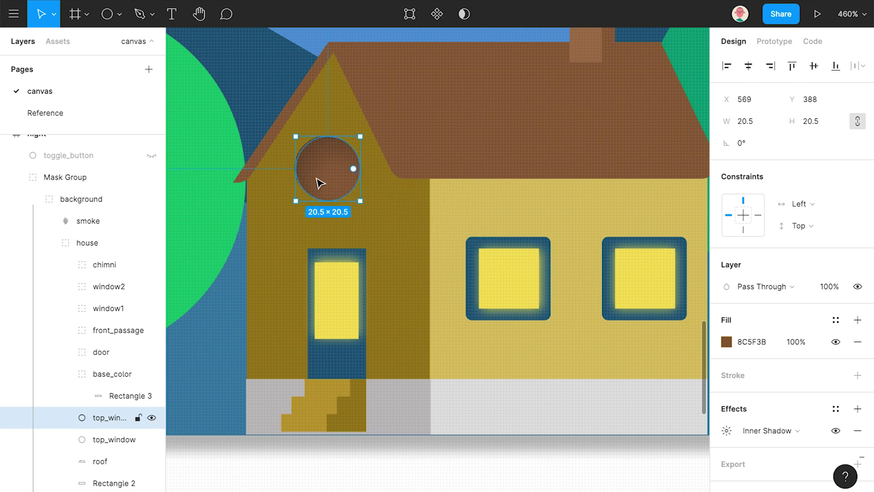
Step: Fill top_window_light with the door's yellow F5DD64 and change its Inner Shadow effect to Layer Blur
left_click(726, 342)
left_click(566, 352)
left_click(343, 308)
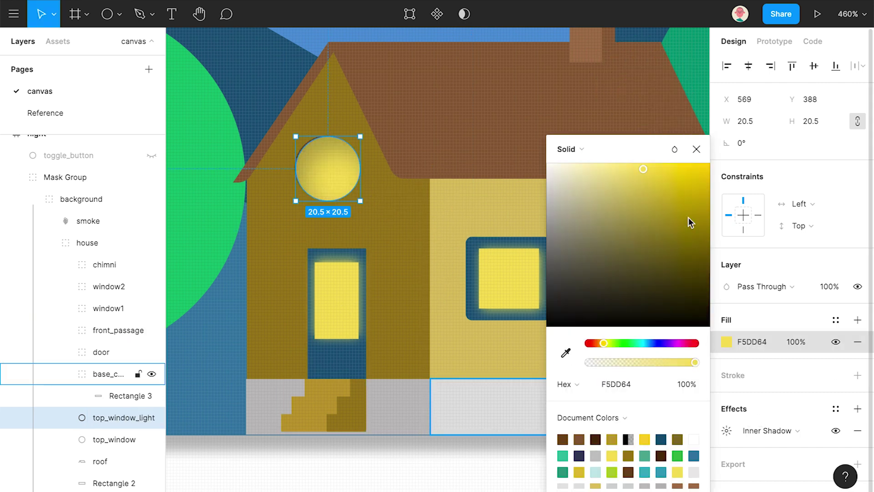
left_click(396, 480)
left_click(783, 430)
left_click(782, 460)
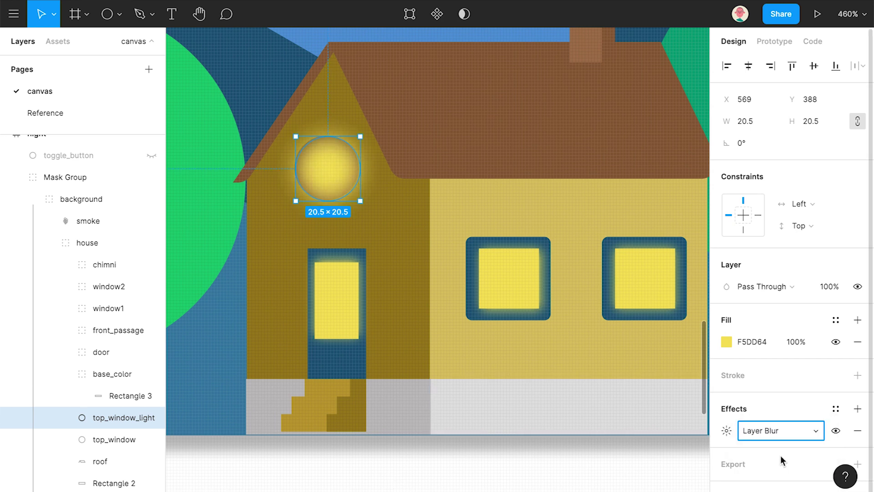
Step: Arrange top_window_light beneath top_window and fill top_window with the door's yellow
key("ctrl+z")
key("ctrl+z")
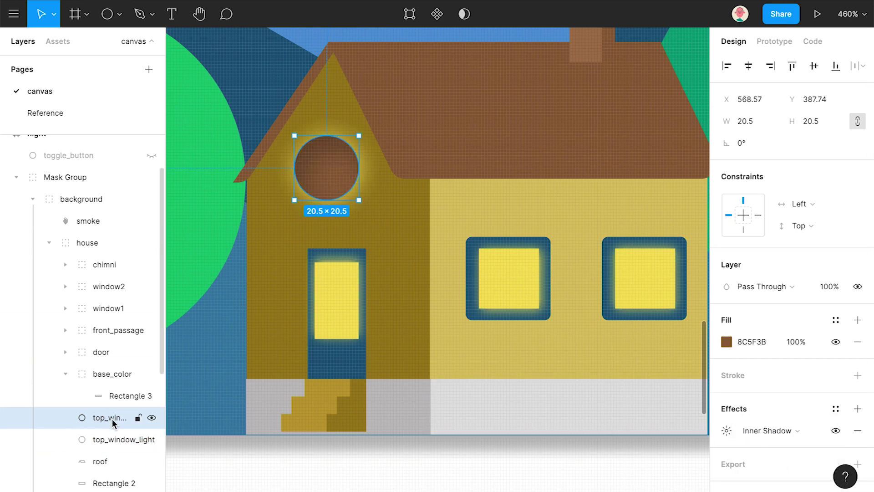
key("i")
left_click(346, 307)
left_click(431, 455)
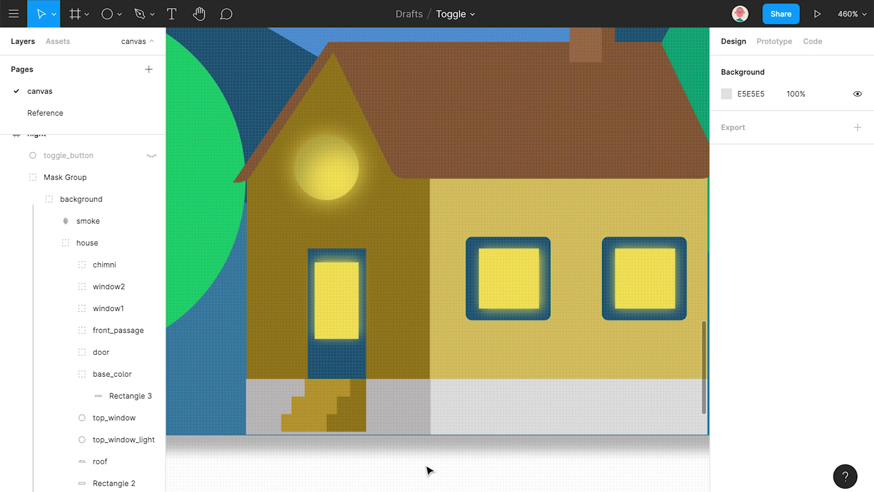
Step: Remove the Inner Shadow effect from the round top_window
scroll(387, 297, "down", 10)
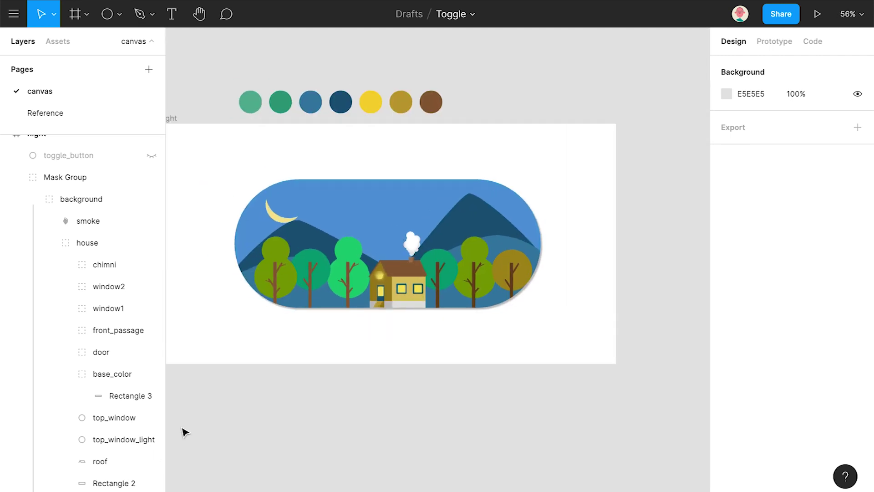
left_click(114, 418)
left_click(858, 431)
scroll(390, 296, "up", 5)
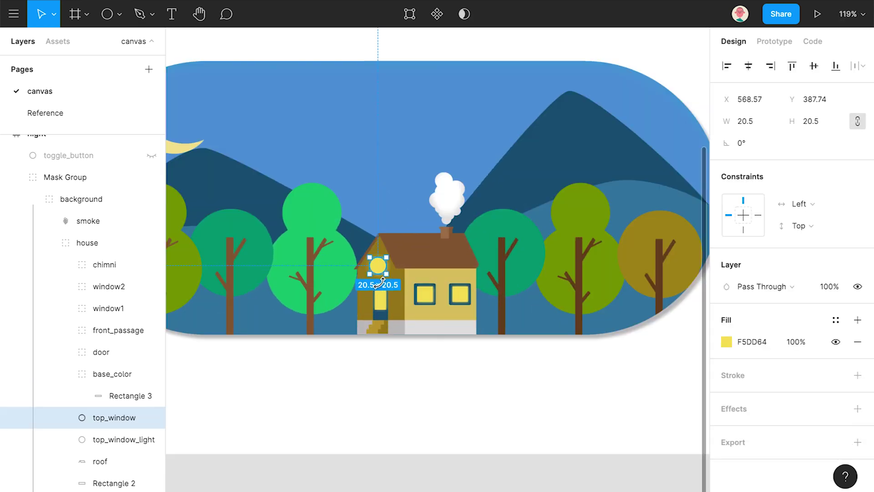
Step: Darken the fill of the house wall behind the two square windows to C1AB5D
scroll(100, 463, "down", 3)
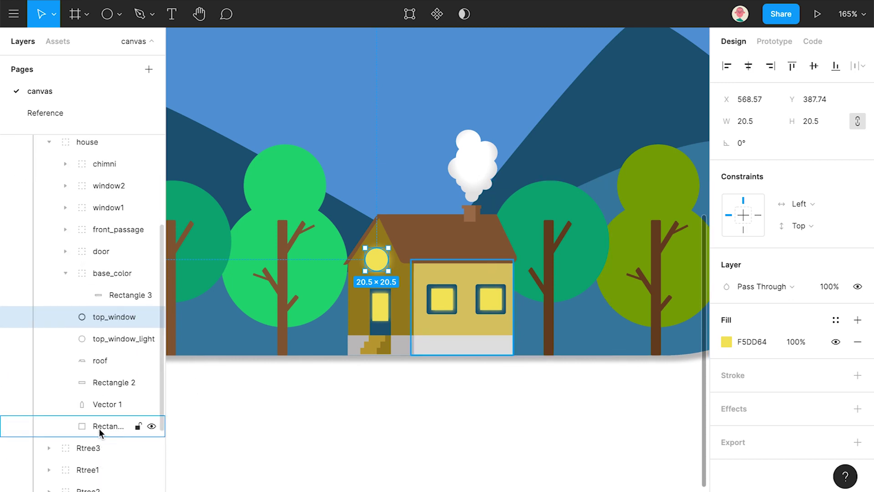
left_click(100, 426)
left_click(727, 341)
left_click(632, 204)
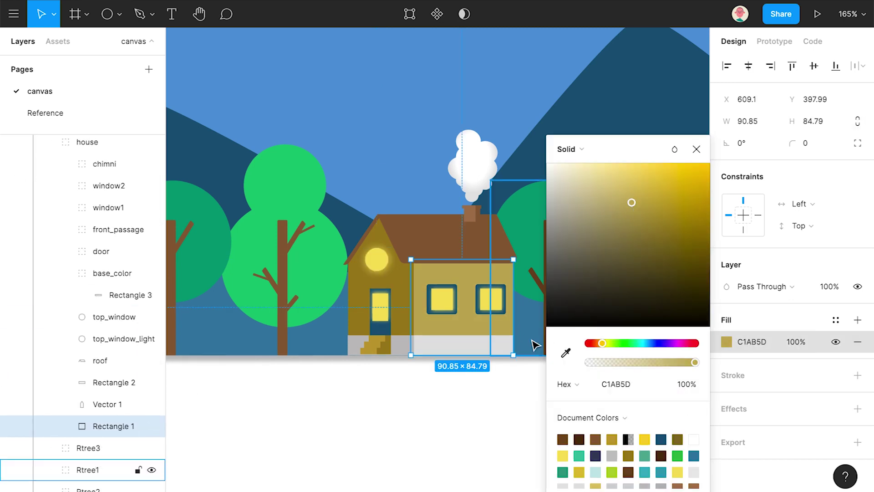
scroll(91, 410, "down", 1)
left_click(109, 358)
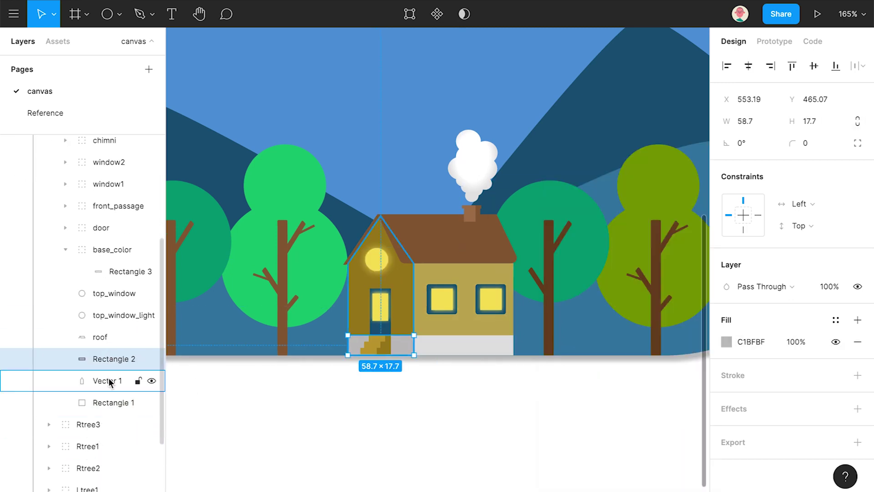
left_click(108, 380)
left_click(110, 400)
left_click(727, 342)
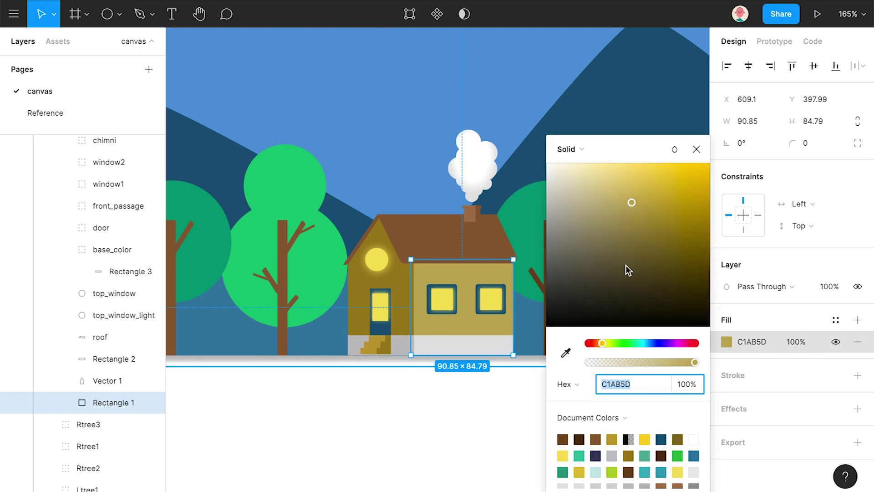
left_click(456, 353)
Step: Move the Rectangle 2 base strip below the door into the base_color group above Rectangle 3
left_click(123, 278)
left_click(65, 249)
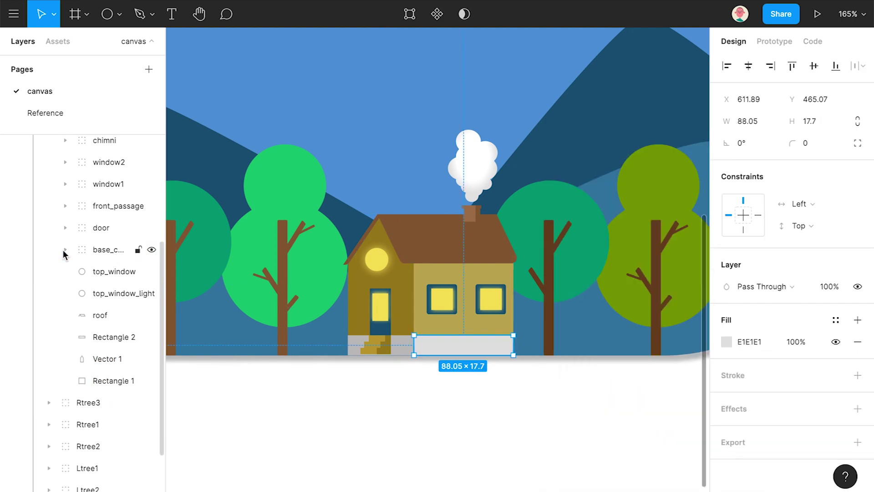
left_click(65, 250)
left_click_drag(104, 365, 116, 272)
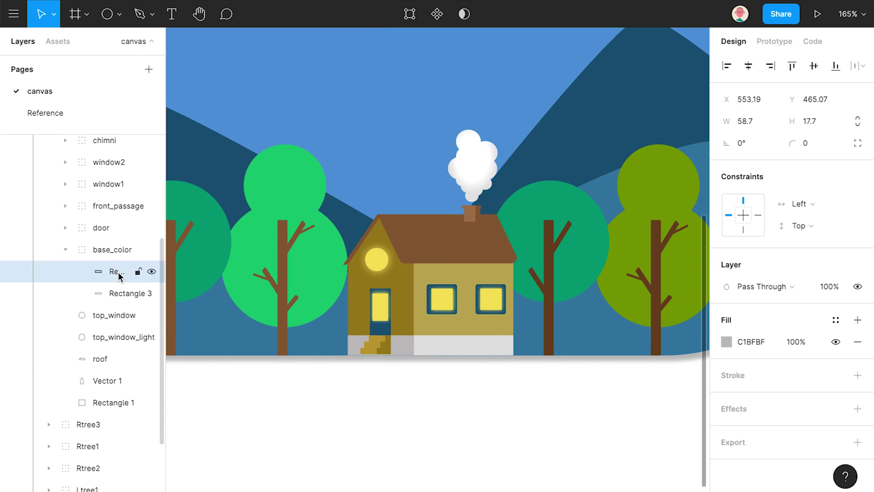
Step: Darken the fill of the base strip below the two square windows to a deeper grey
left_click(119, 296)
left_click(727, 342)
left_click_drag(553, 207, 547, 199)
left_click(503, 408)
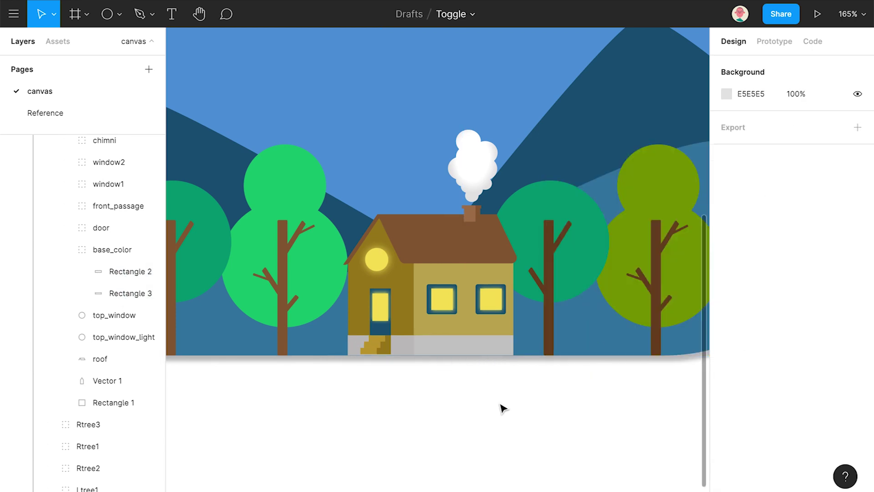
Step: Collapse the night frame's background and Mask Group layers and make the hidden toggle_button visible
scroll(465, 328, "down", 10)
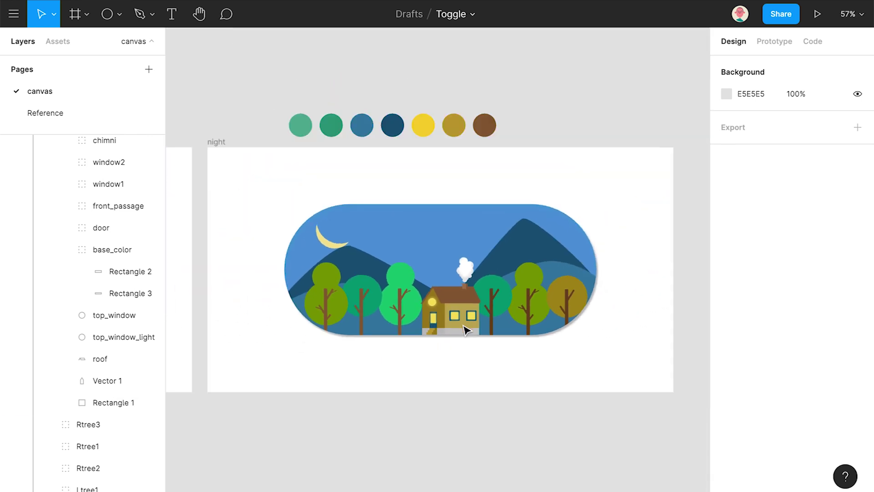
scroll(464, 330, "down", 4)
scroll(50, 330, "up", 4)
left_click(32, 255)
left_click(16, 233)
left_click(152, 211)
Step: Move the night toggle button to the toggle's right end and align its vertical centre with the day toggle button
scroll(409, 292, "left", 3)
left_click_drag(467, 281, 561, 282)
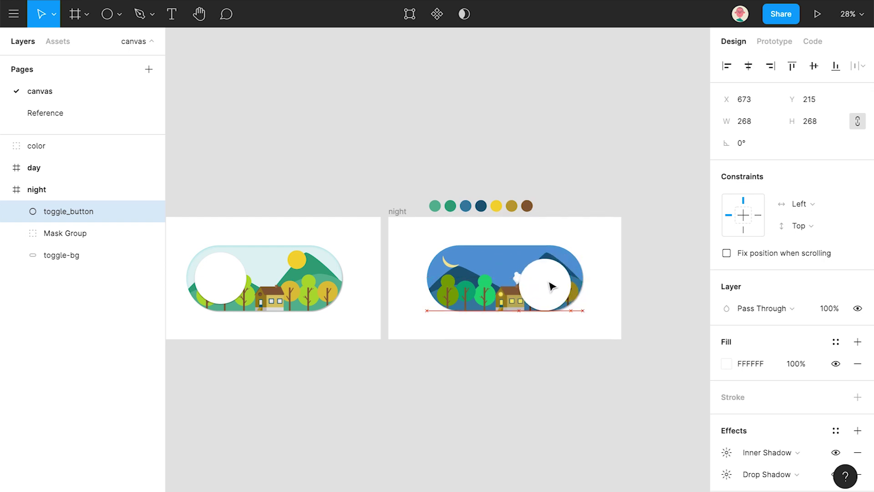
left_click(225, 287, "shift")
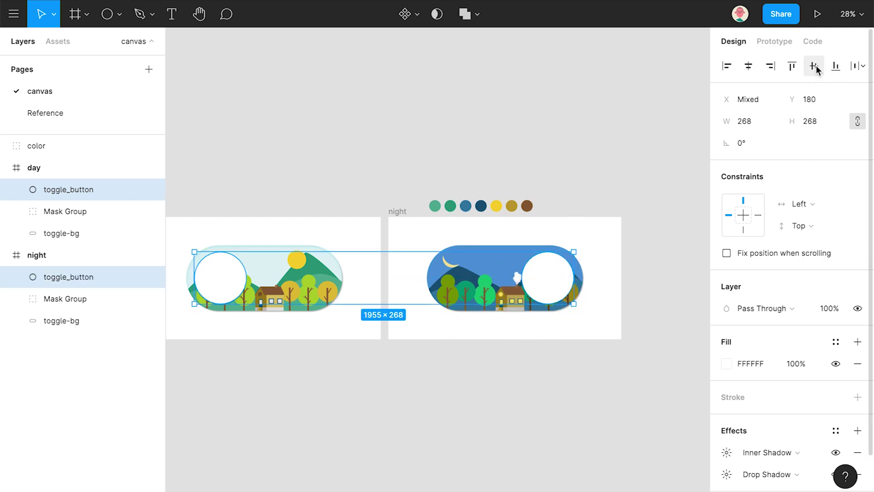
Step: Collapse the night and day frames in the layer list and hide the color swatch group
left_click(621, 176)
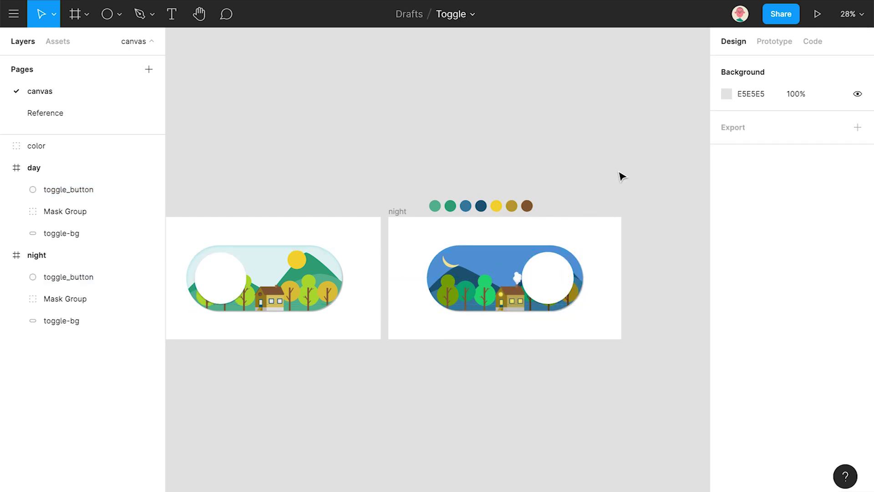
left_click(5, 256)
left_click(6, 168)
left_click(151, 146)
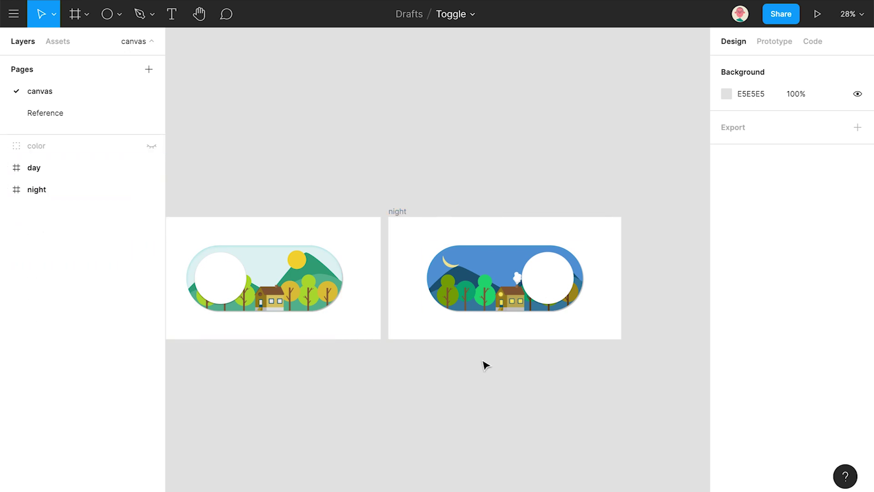
Step: Link the day toggle's scene to the night frame with an On Drag interaction that navigates using Smart Animate, Ease Out, 300ms
left_click(790, 46)
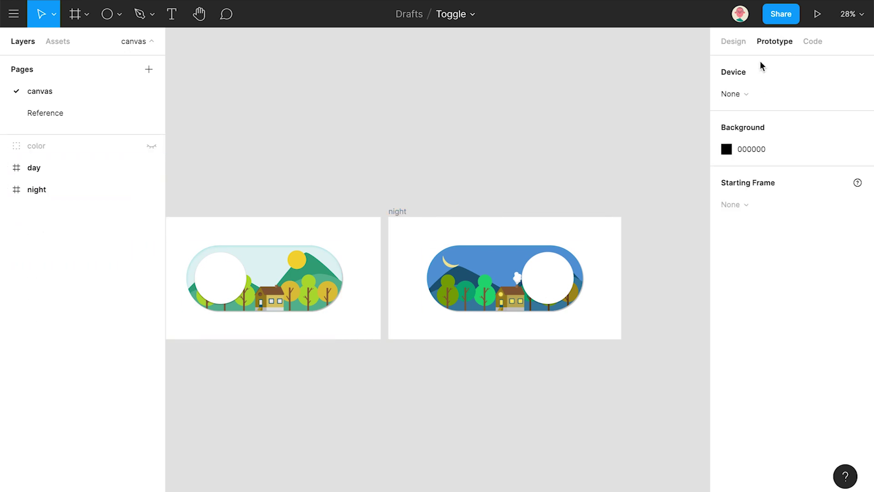
left_click(326, 288)
left_click_drag(343, 278, 428, 277)
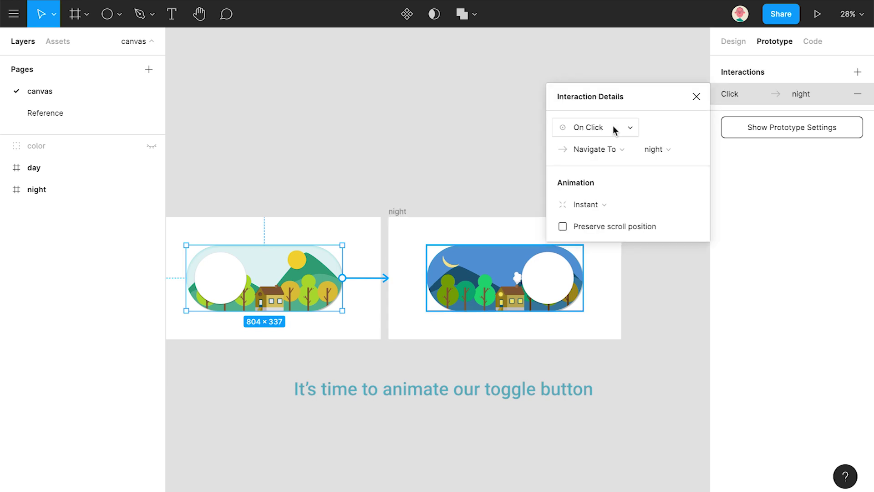
left_click(614, 130)
left_click(592, 144)
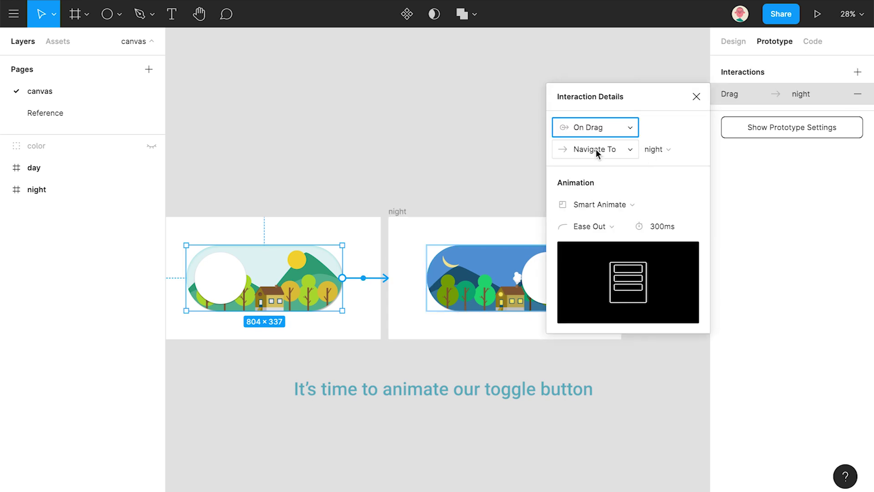
left_click(657, 227)
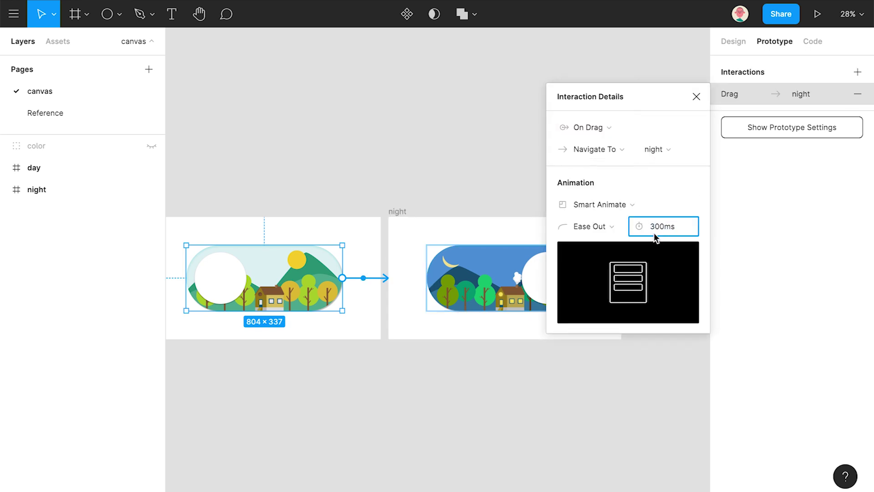
Step: Set the prototype device to Presentation, test the toggle from day to night in the preview, and return to the canvas
left_click(471, 176)
left_click(735, 93)
left_click(789, 453)
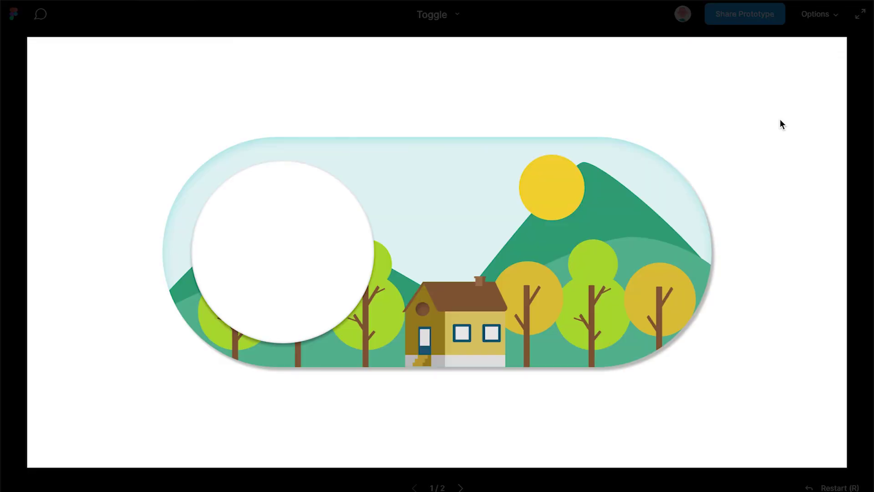
left_click(335, 272)
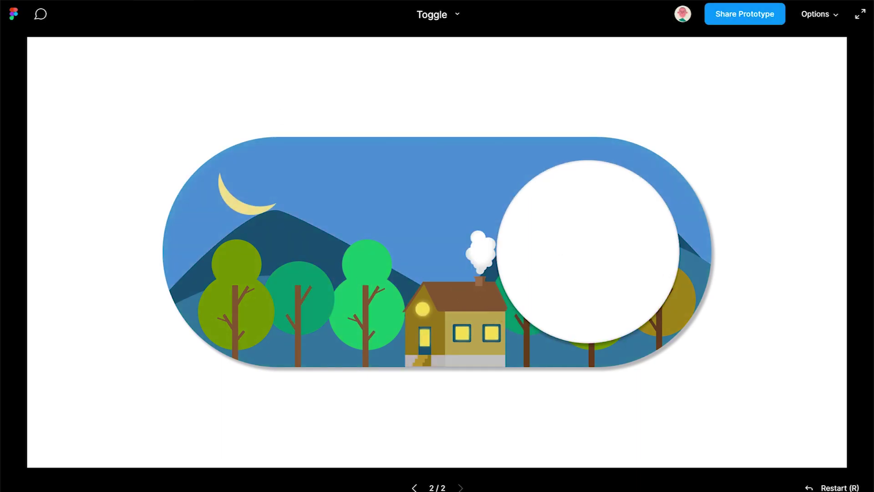
key("ctrl+Tab")
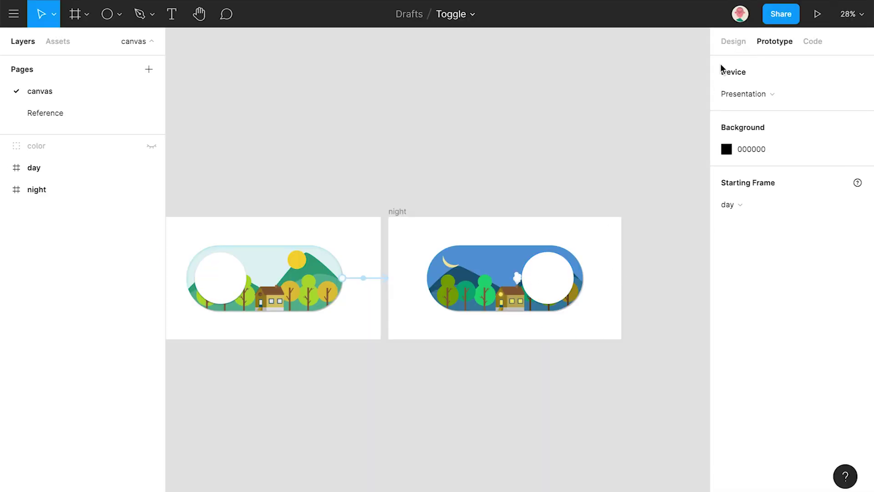
Step: Link the night toggle's Mask Group back to the day frame and open the interaction's animation choices
left_click(524, 253)
left_click_drag(583, 278, 346, 277)
left_click(587, 205)
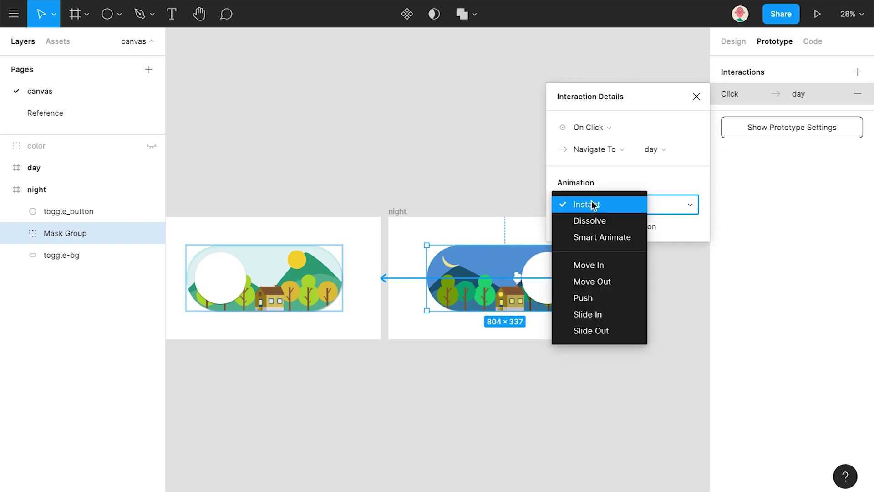